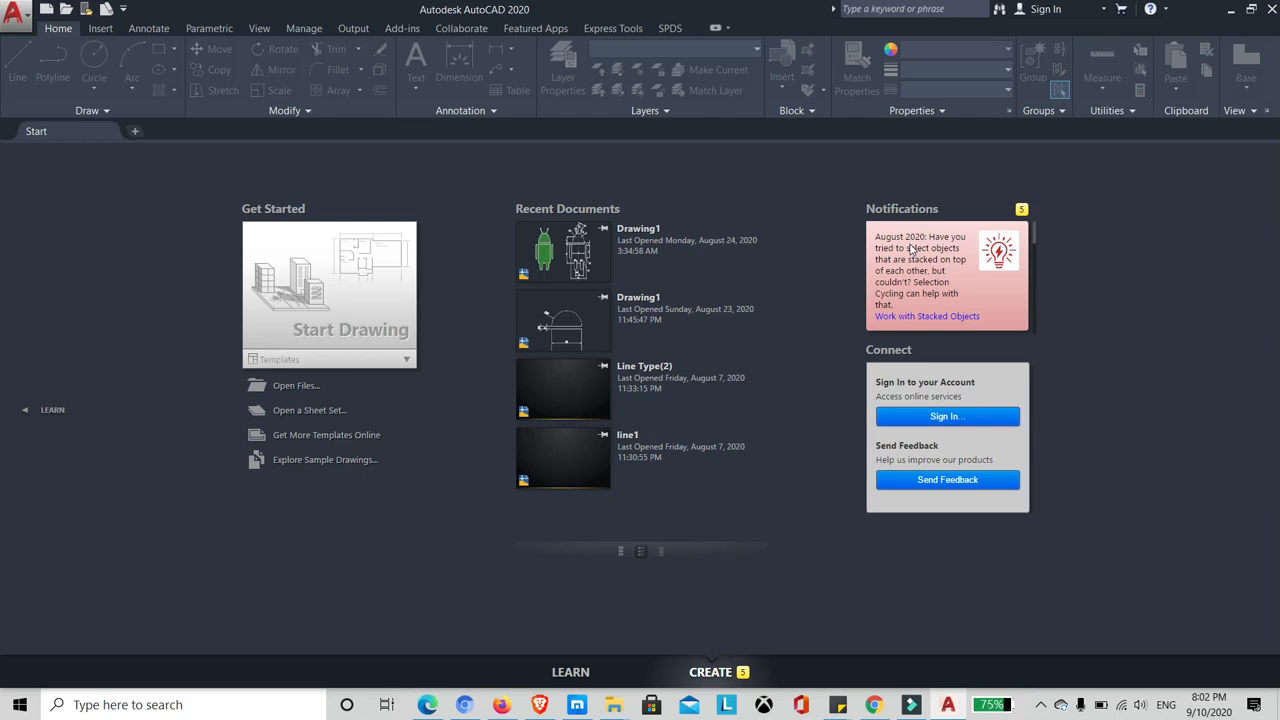
# View the Learn page of the start screen, return to the Create page, and start a new blank drawing
pyautogui.click(558, 671)
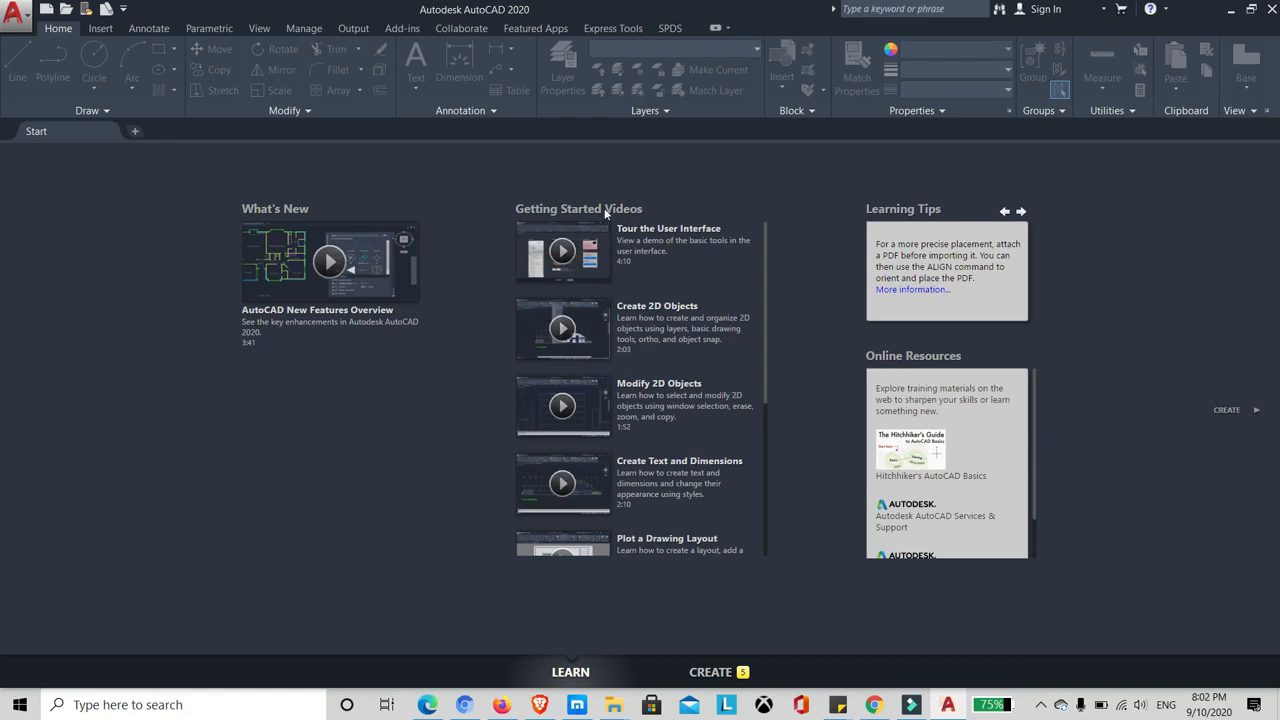
pyautogui.click(709, 673)
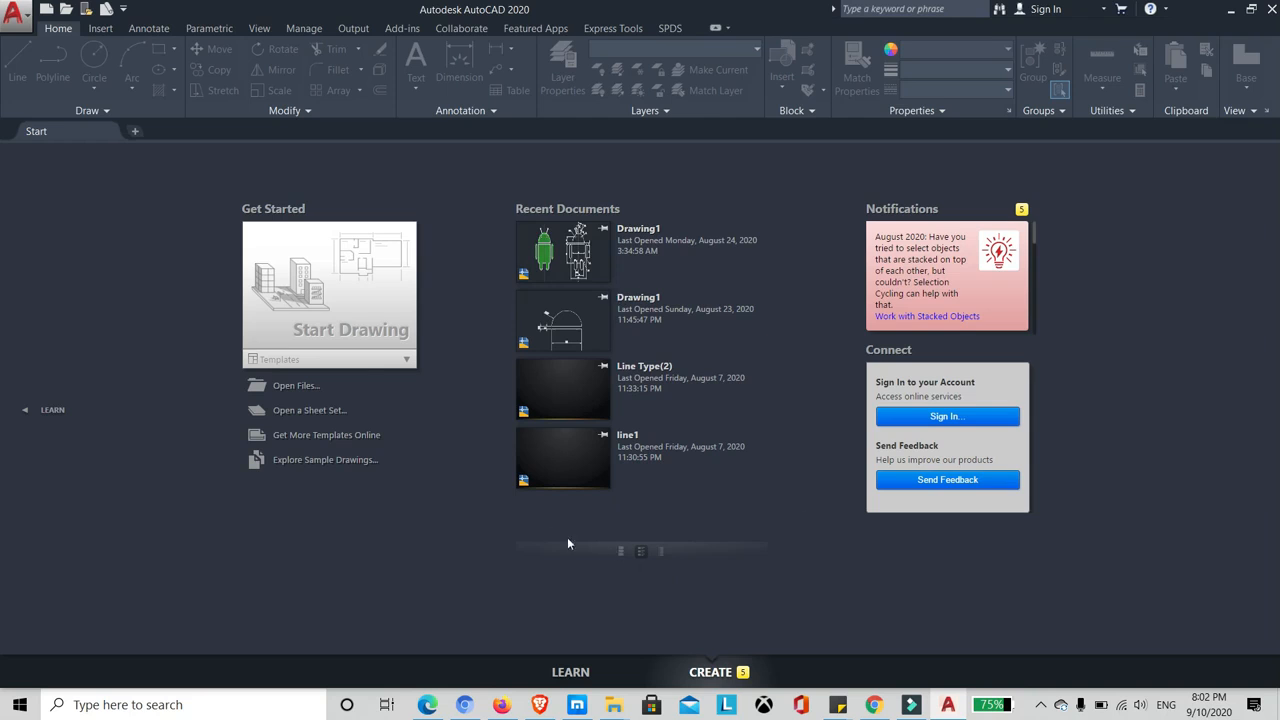
pyautogui.click(292, 284)
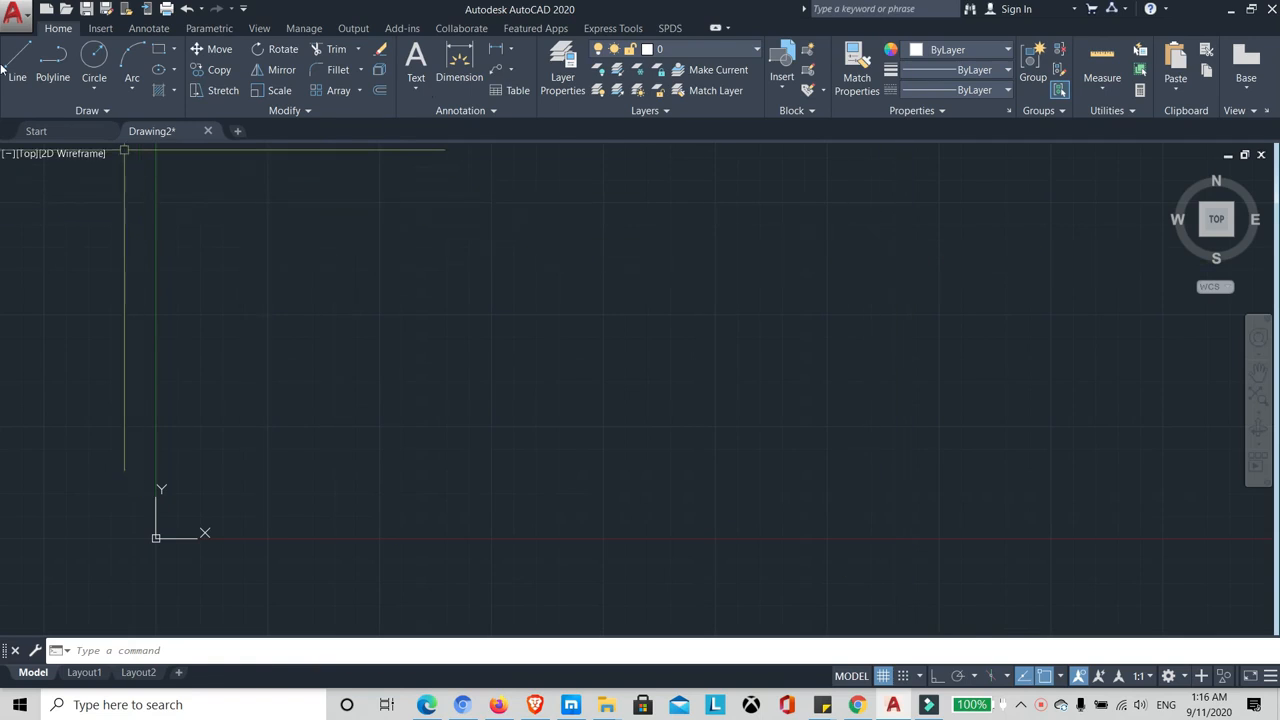
# View the template files offered for creating a new drawing, and dismiss the selection without opening one
pyautogui.click(20, 14)
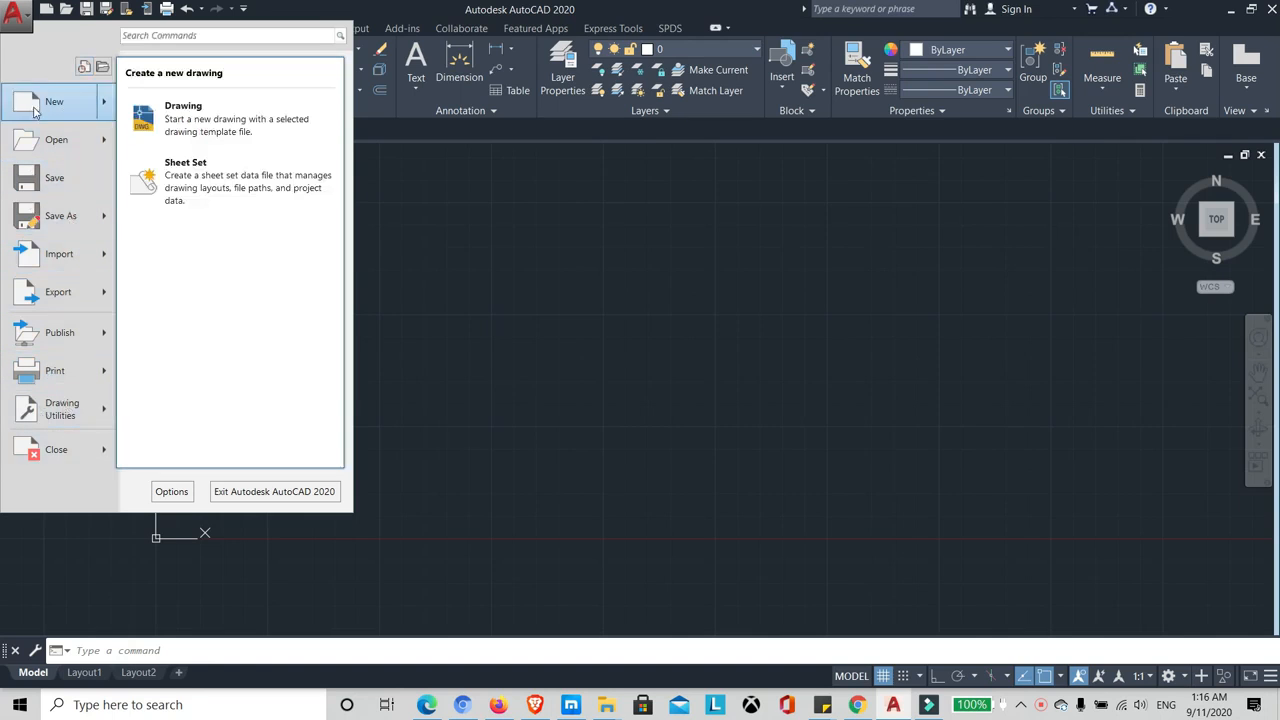
pyautogui.click(217, 119)
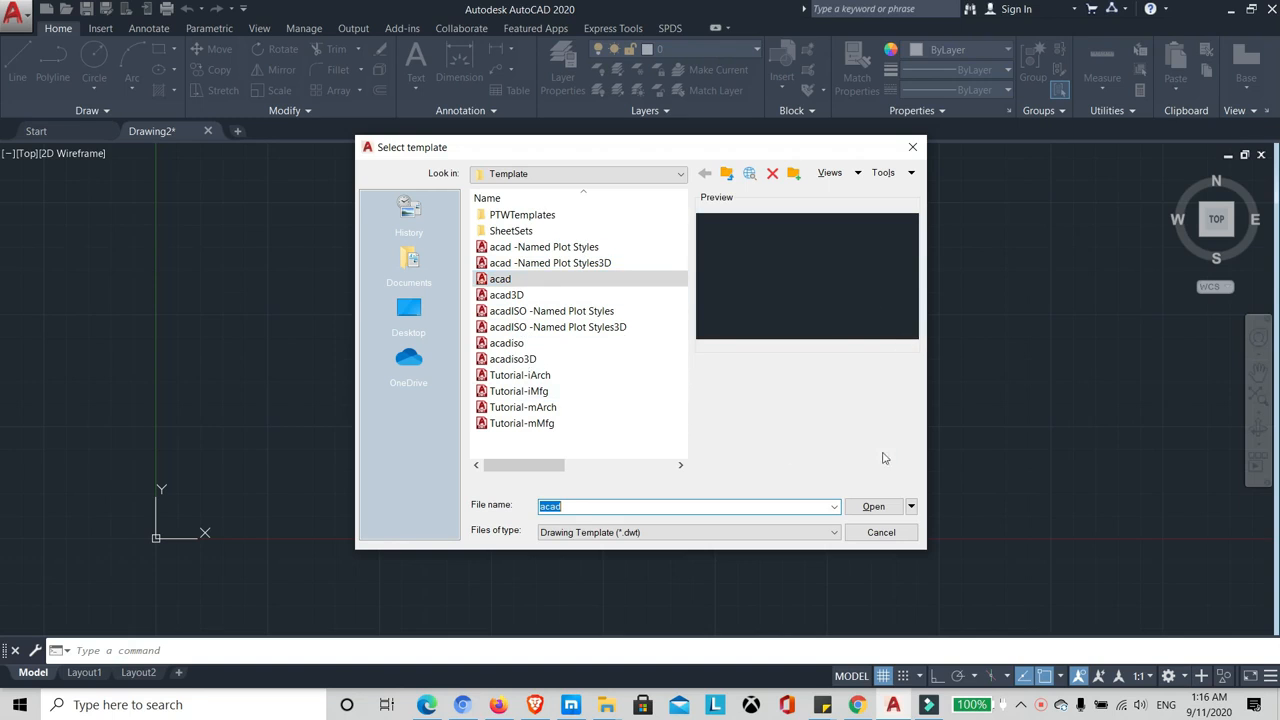
pyautogui.click(881, 532)
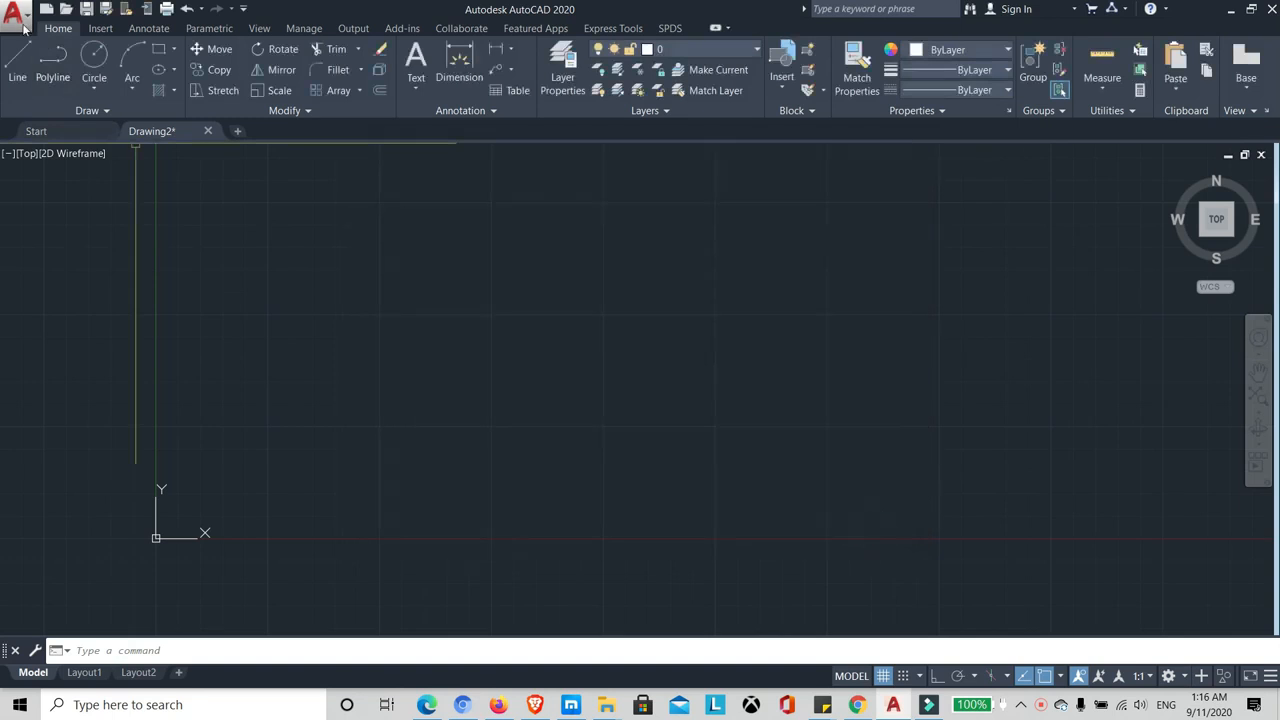
# Browse for an existing drawing to open, preview Drawing1 on Data (D:), and cancel without opening it
pyautogui.click(16, 14)
pyautogui.click(58, 140)
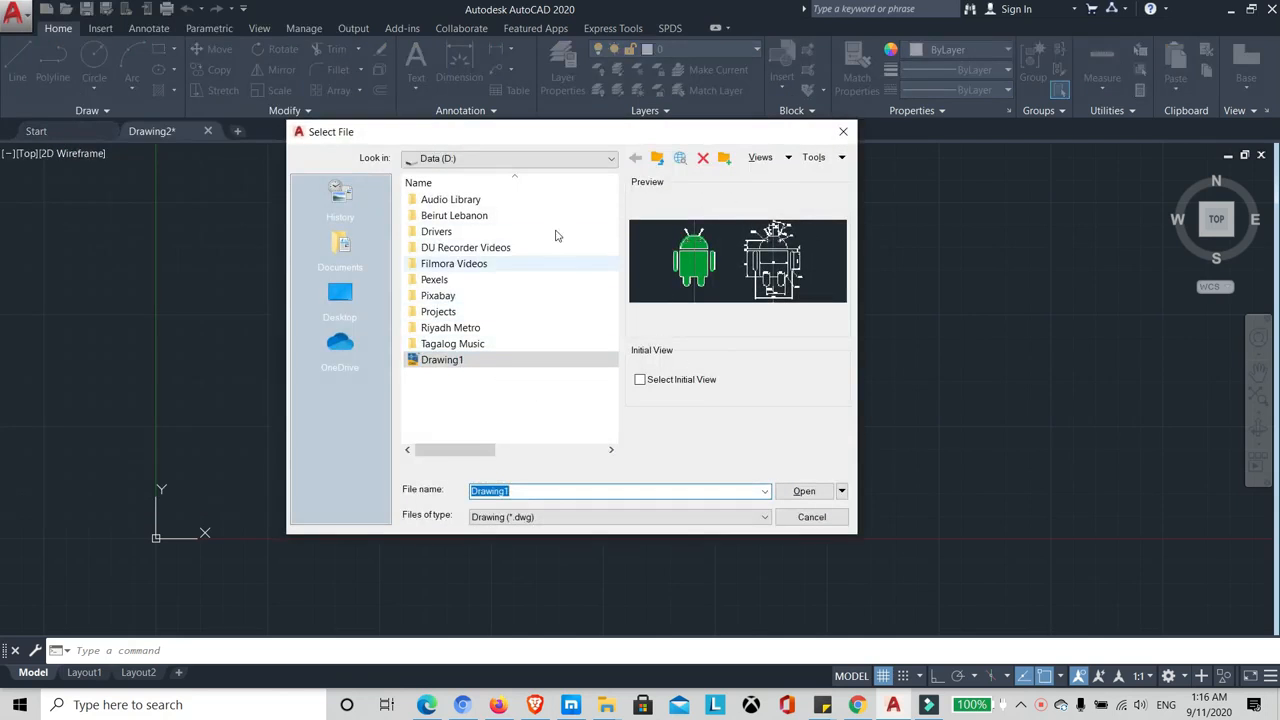
pyautogui.click(486, 360)
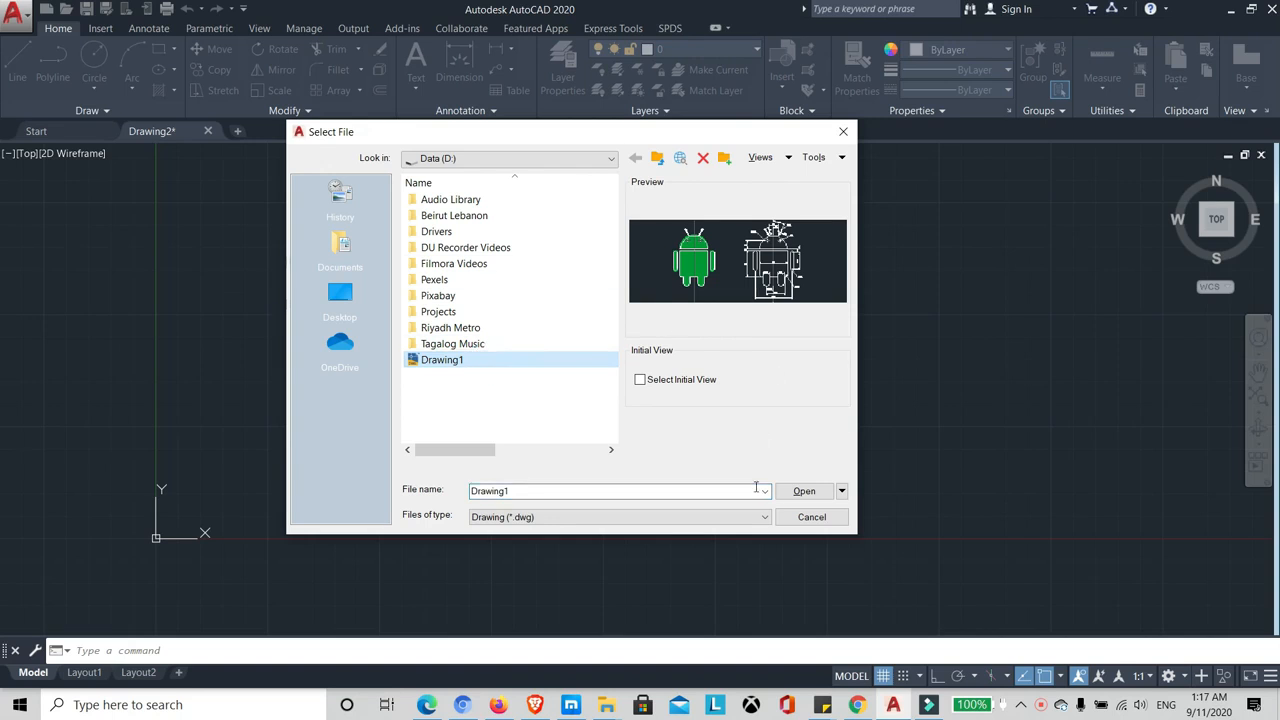
pyautogui.click(806, 520)
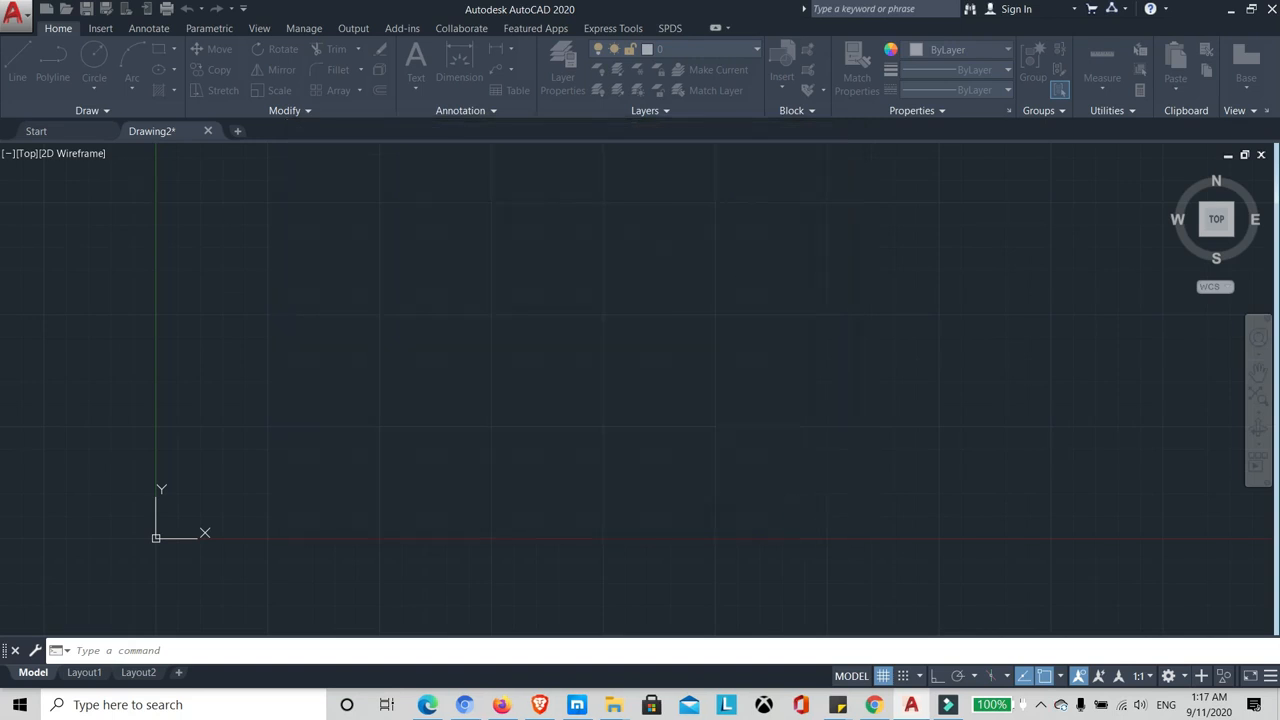
# View the Save Drawing As options and the available save locations, and cancel without saving
pyautogui.click(14, 12)
pyautogui.click(38, 220)
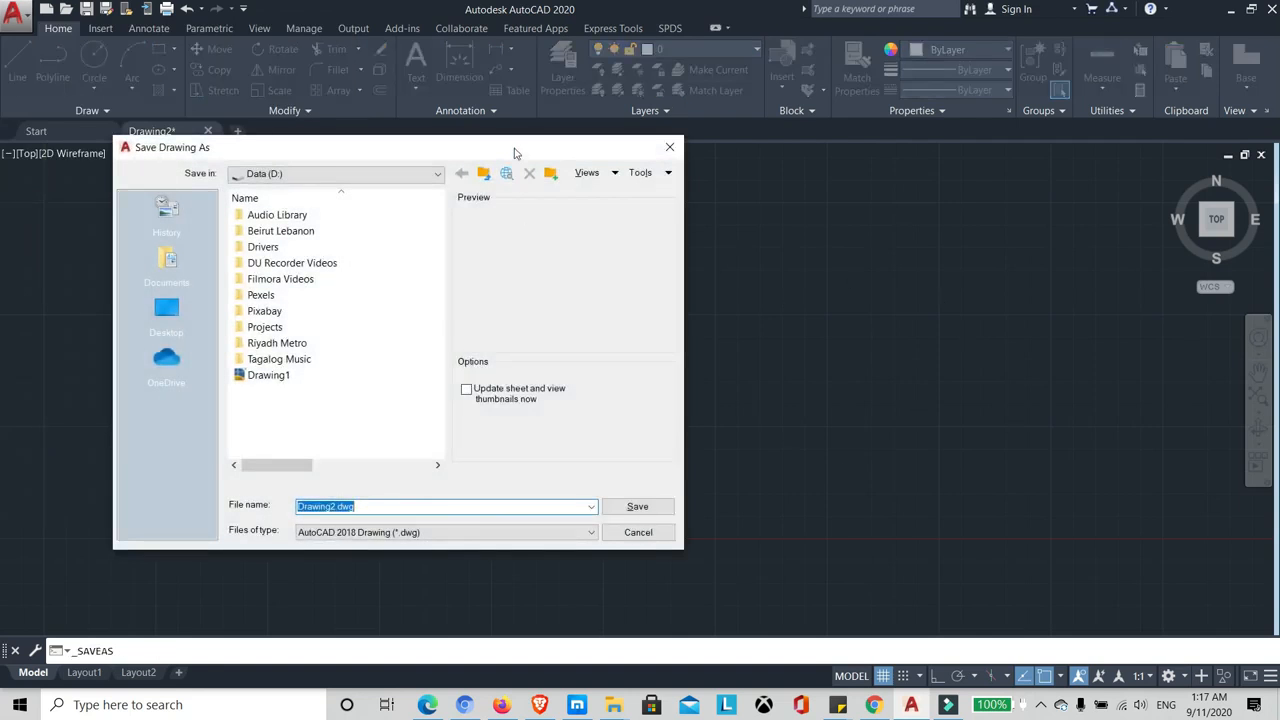
pyautogui.moveTo(514, 150); pyautogui.dragTo(653, 147)
pyautogui.click(579, 172)
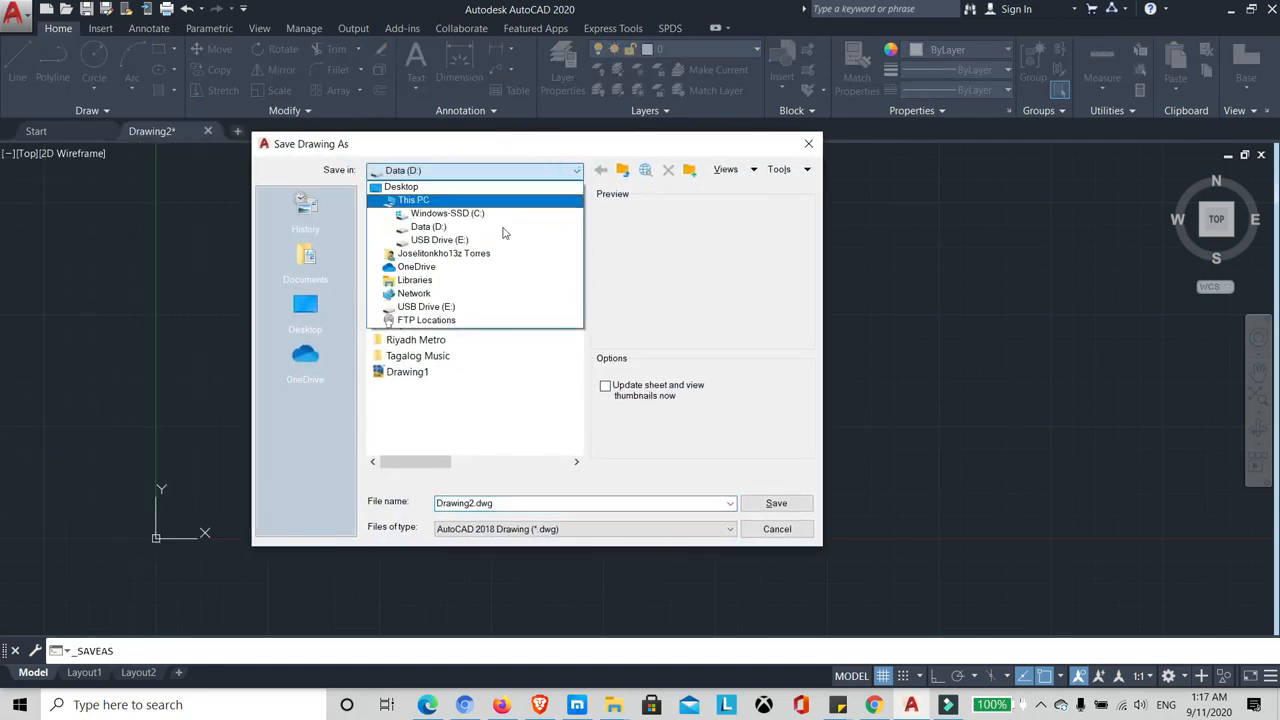
pyautogui.click(770, 532)
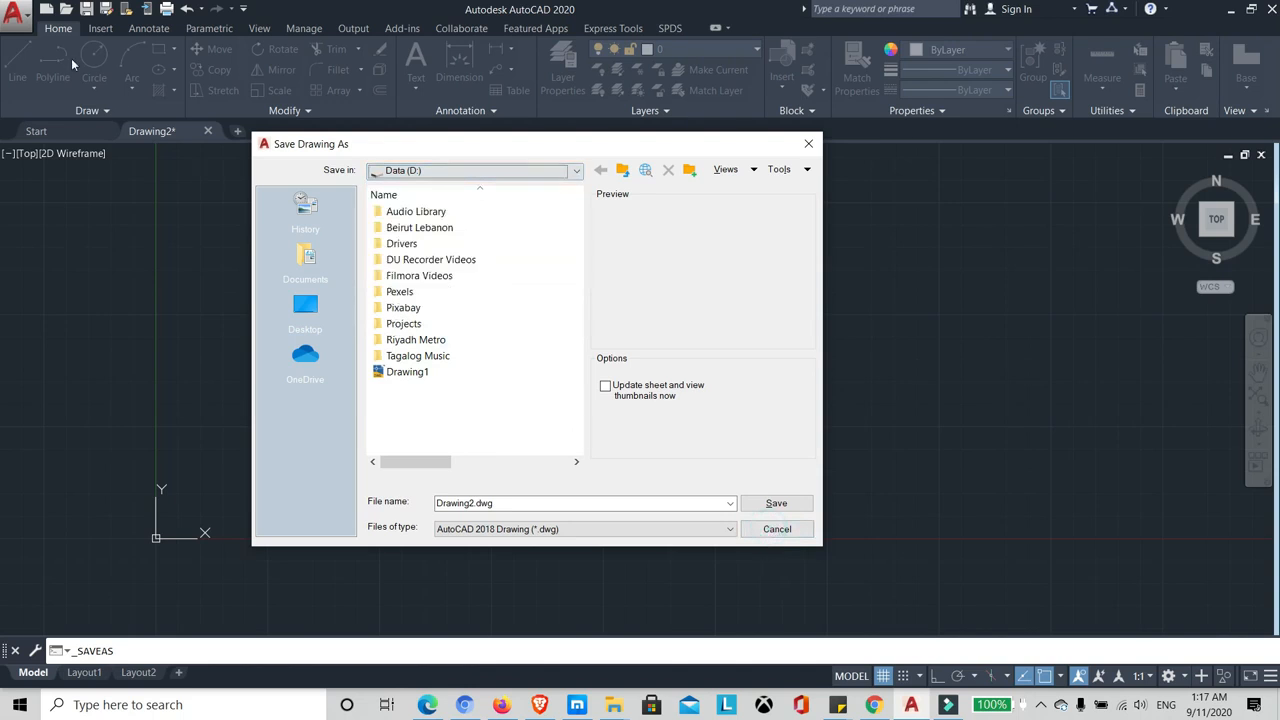
pyautogui.click(772, 530)
# Review the application menu's file commands and recent documents, and close it
pyautogui.click(17, 18)
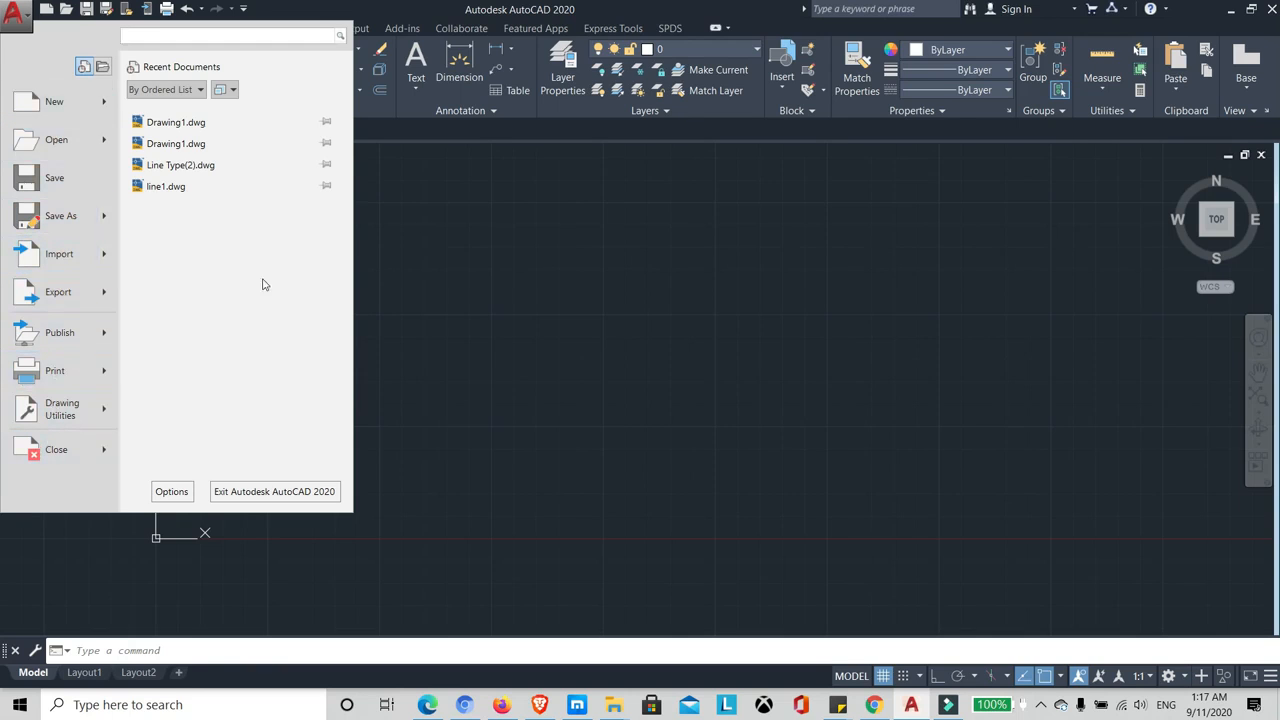
pyautogui.click(450, 221)
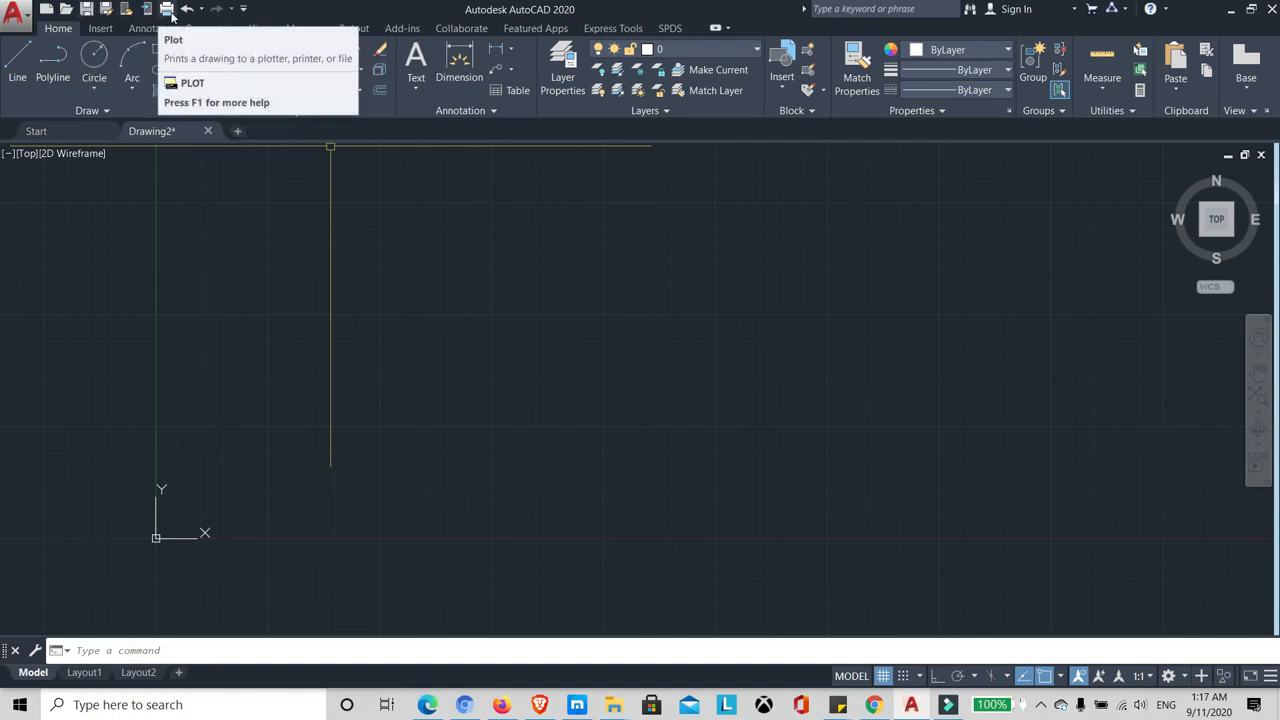
# Add the Layer control to the Quick Access Toolbar and remove it again
pyautogui.click(244, 9)
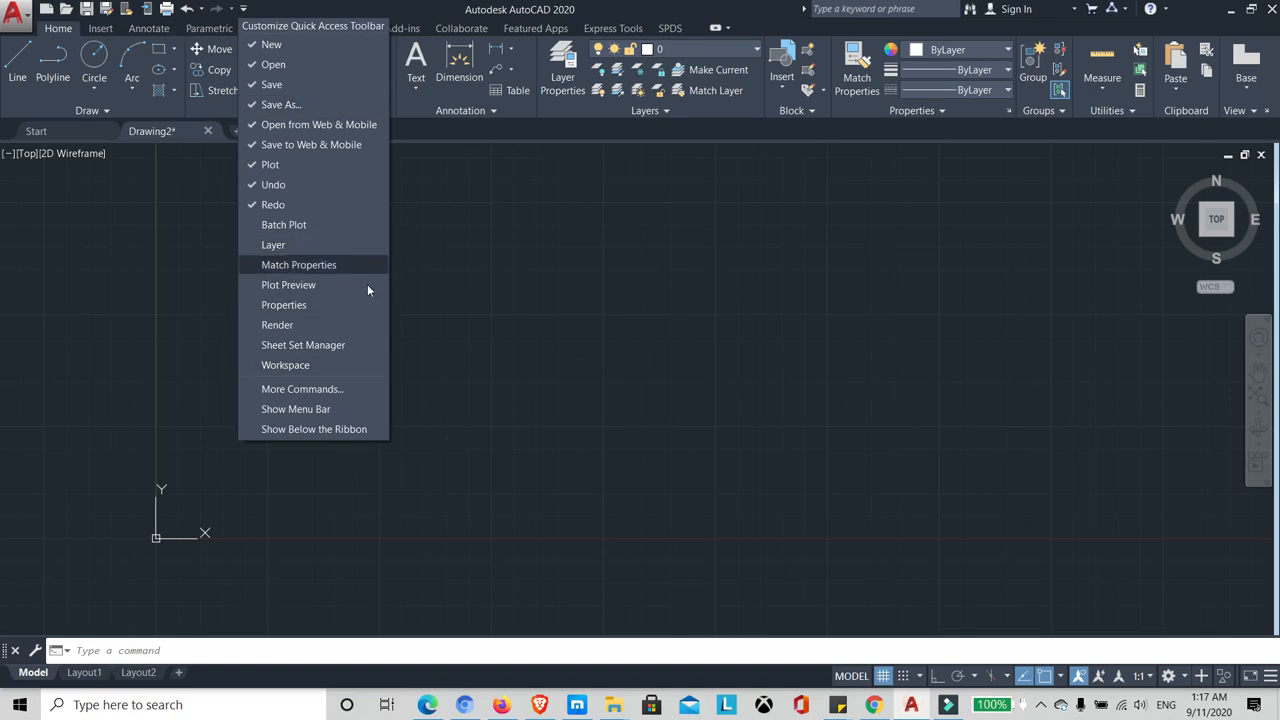
pyautogui.click(303, 243)
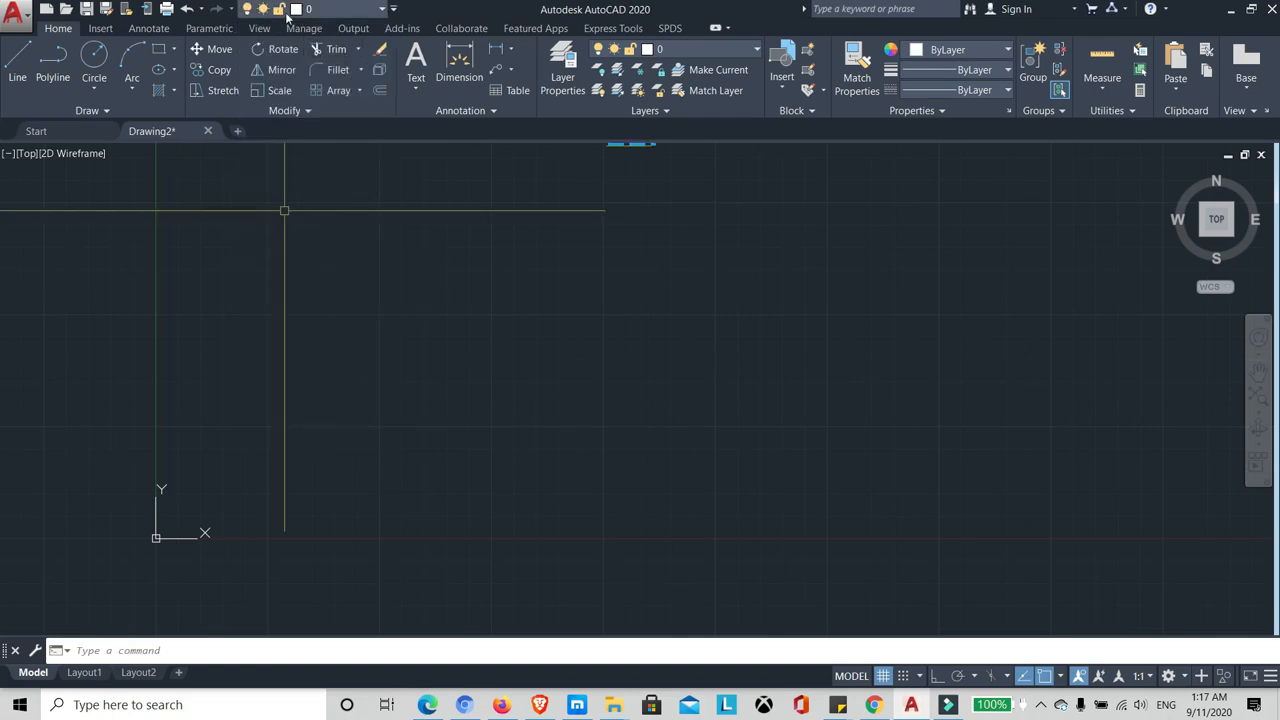
pyautogui.click(395, 14)
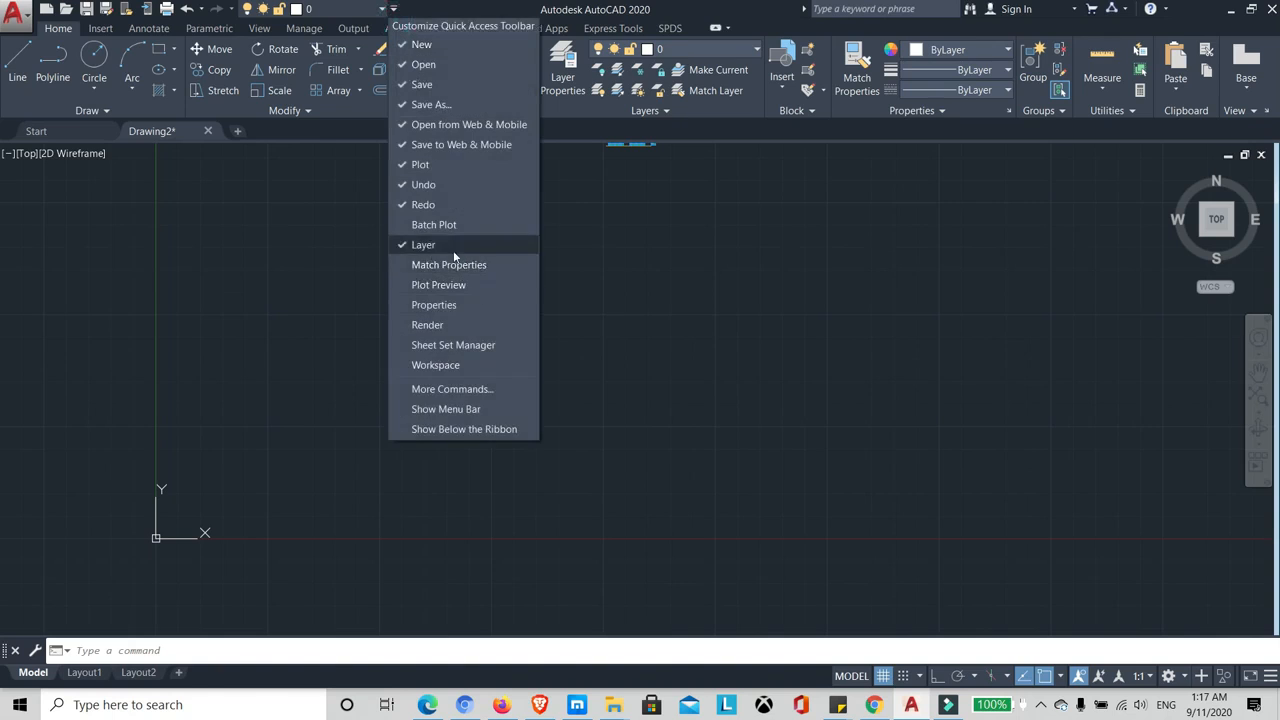
pyautogui.click(425, 247)
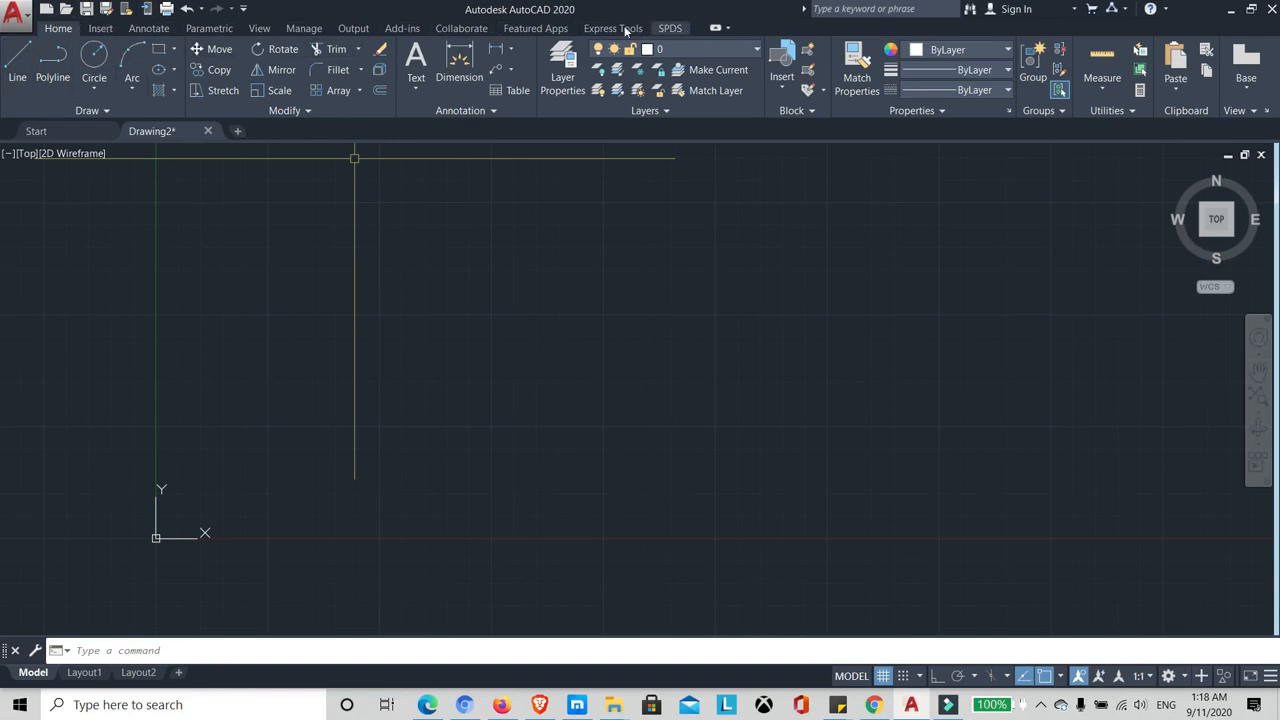
# Look through the Annotate, Parametric and Manage tool sets, and return to the Home tools to examine the Modify commands
pyautogui.click(148, 28)
pyautogui.click(209, 28)
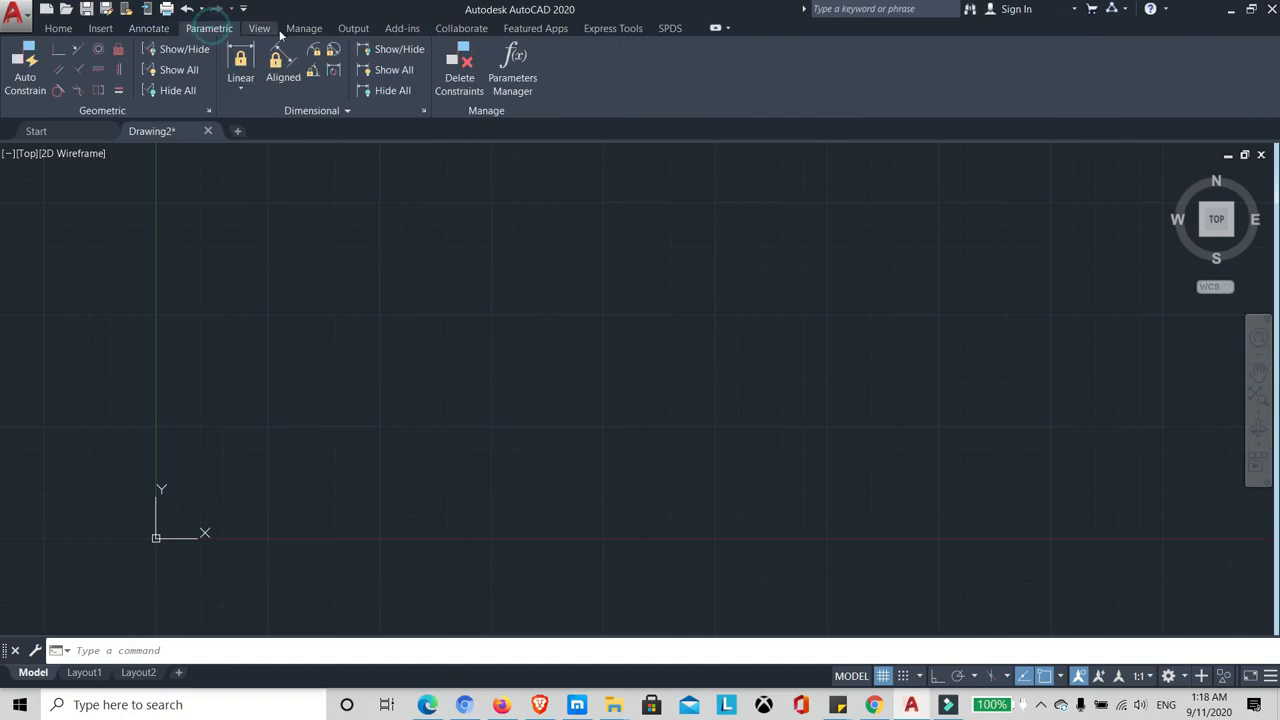
pyautogui.click(303, 28)
pyautogui.click(58, 28)
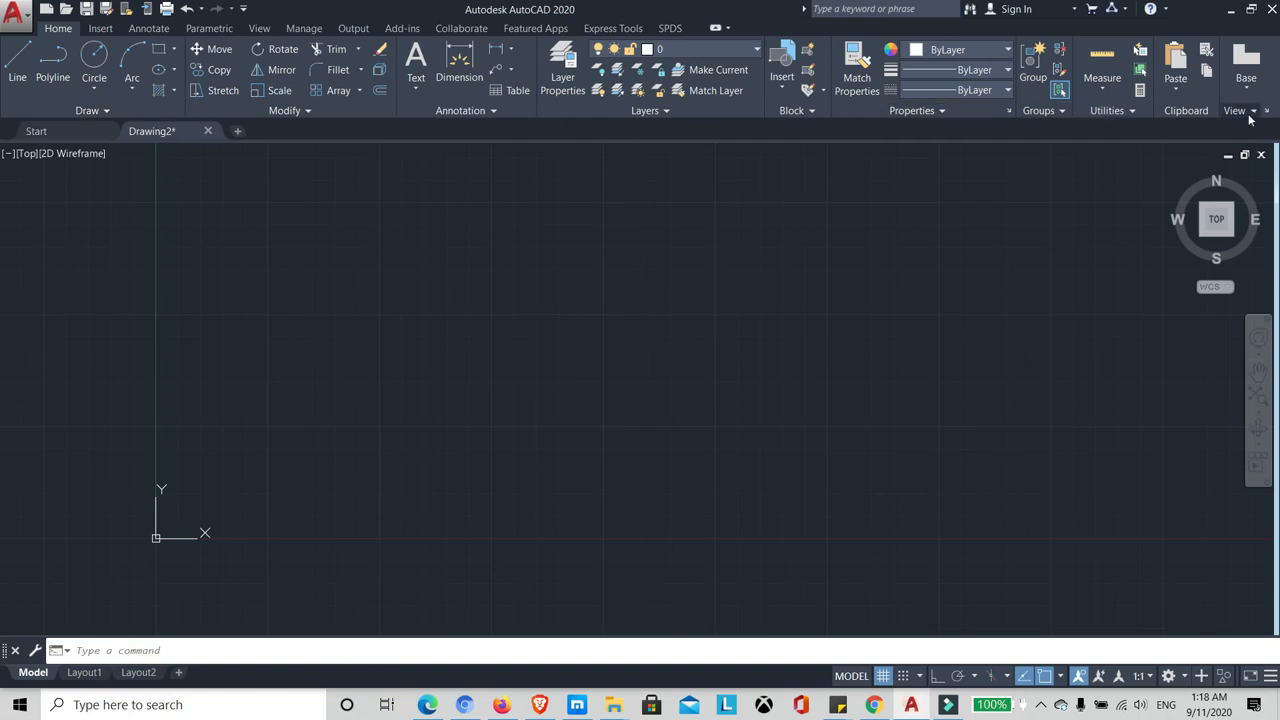
pyautogui.click(284, 110)
pyautogui.moveTo(171, 134)
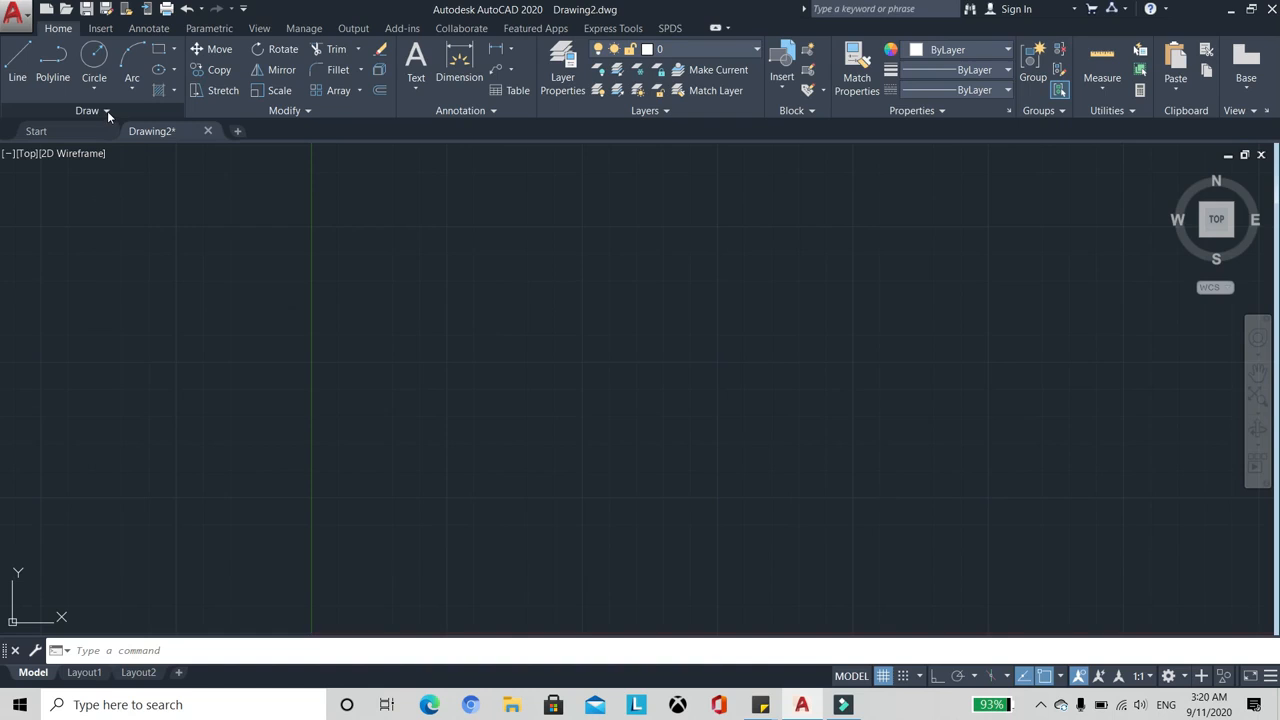
# Draw a gently rising line about 18.18 units long at about 11° above and to the right of the origin
pyautogui.click(14, 78)
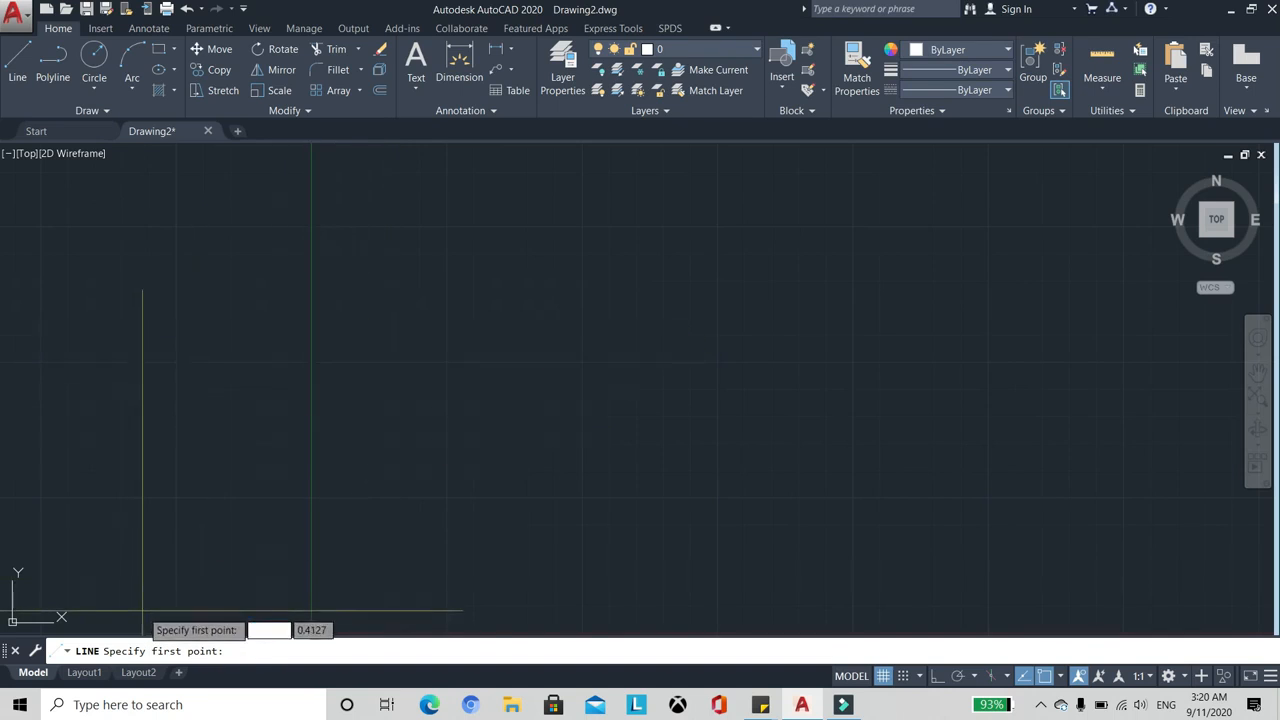
pyautogui.click(377, 281)
pyautogui.scroll(-2, 360, 365)
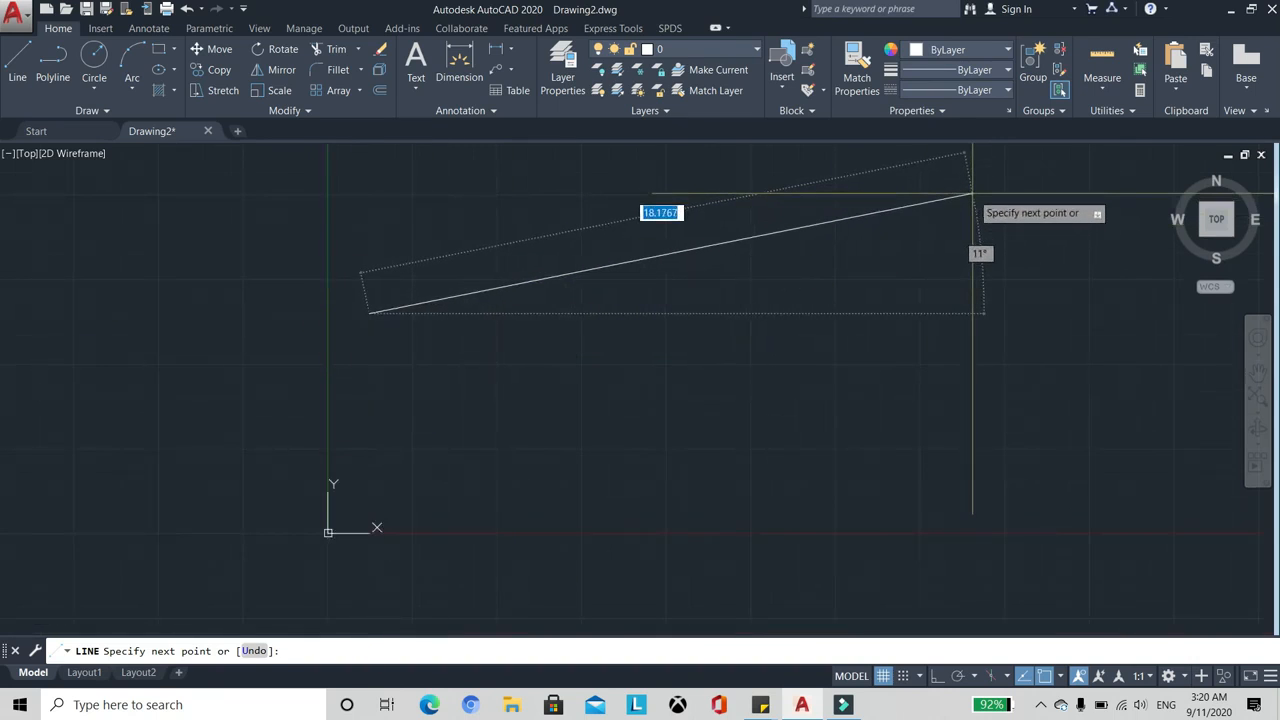
pyautogui.click(971, 194)
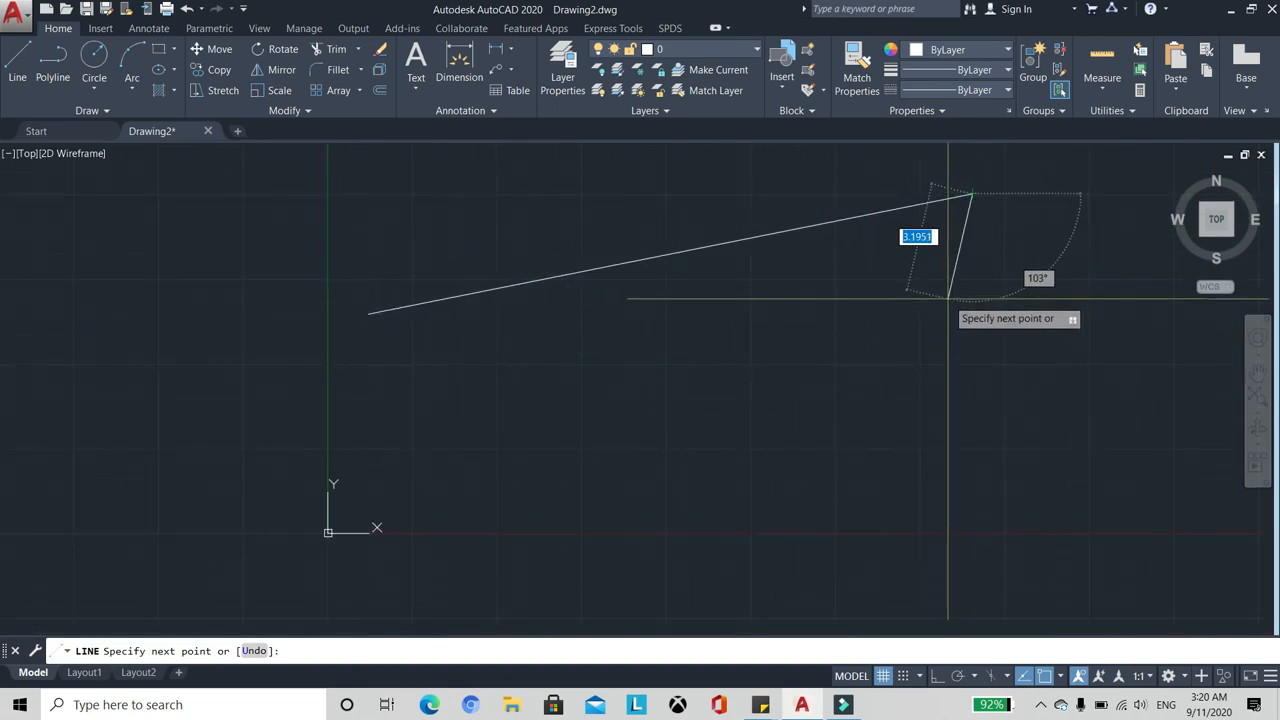
pyautogui.press('Return')
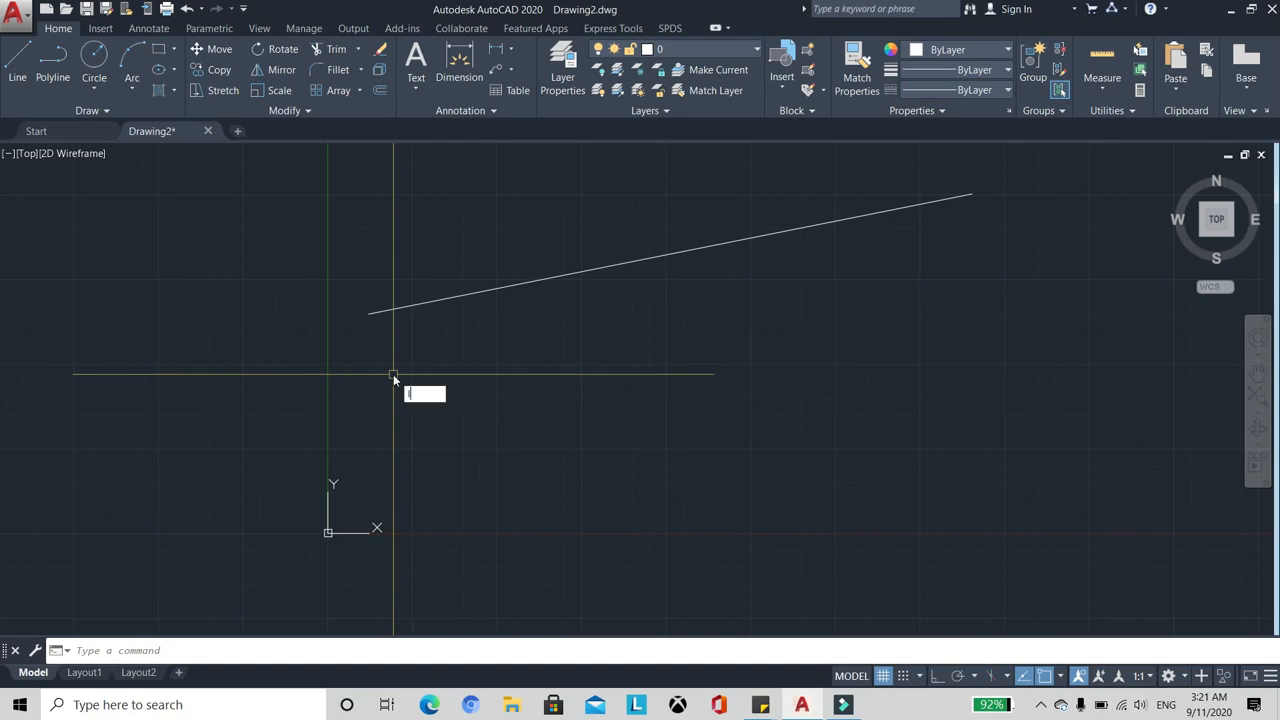
# Draw a second sloping line just below the first one, roughly parallel to it and of similar length
pyautogui.press('Return')
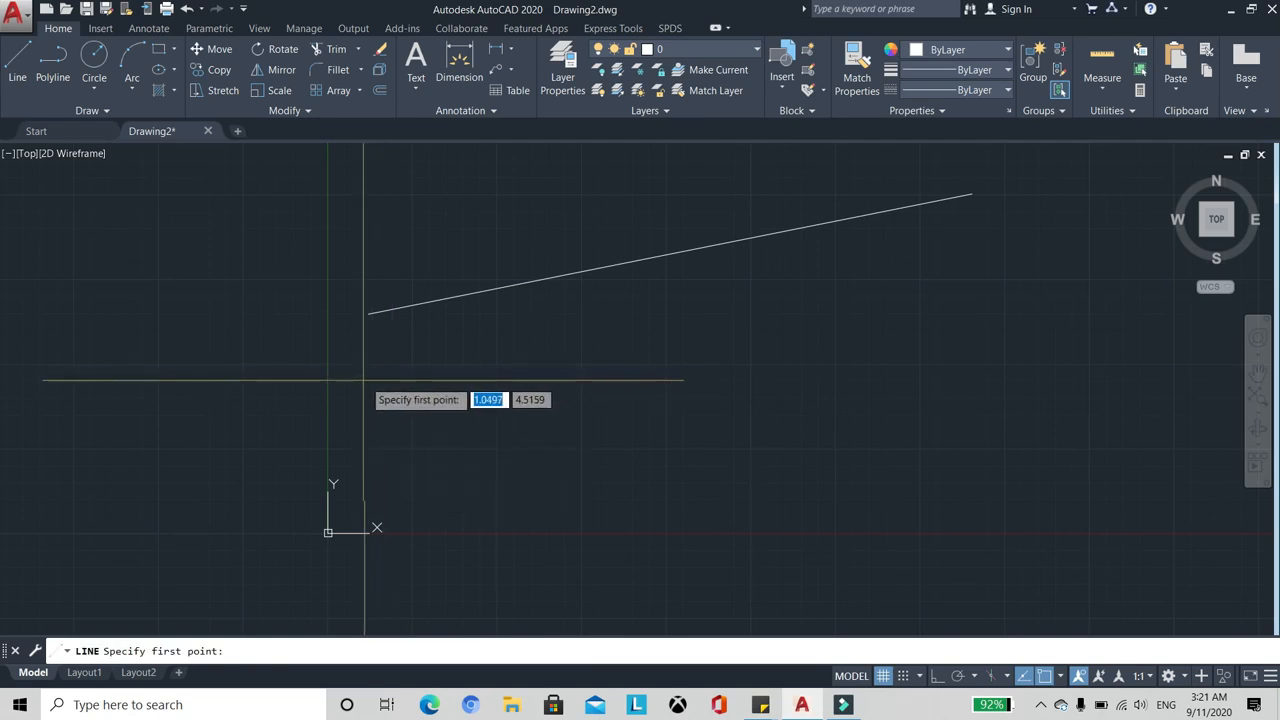
pyautogui.click(375, 378)
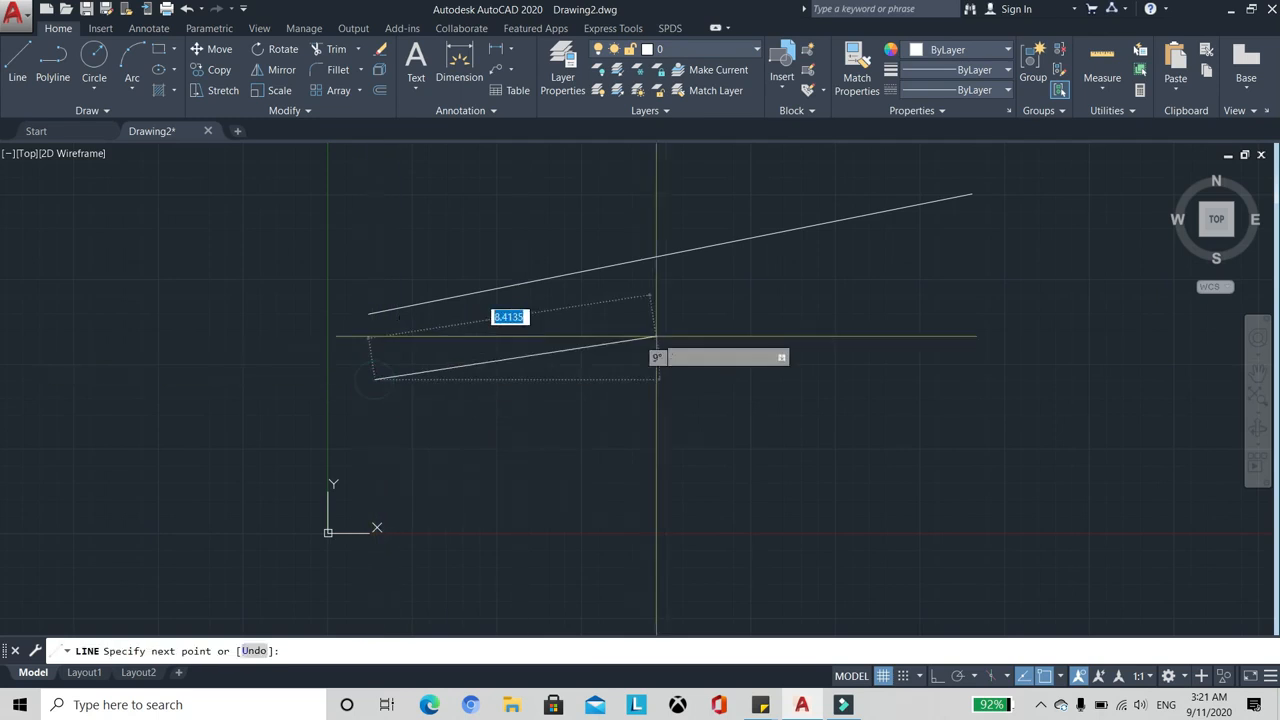
pyautogui.click(988, 258)
pyautogui.press('Return')
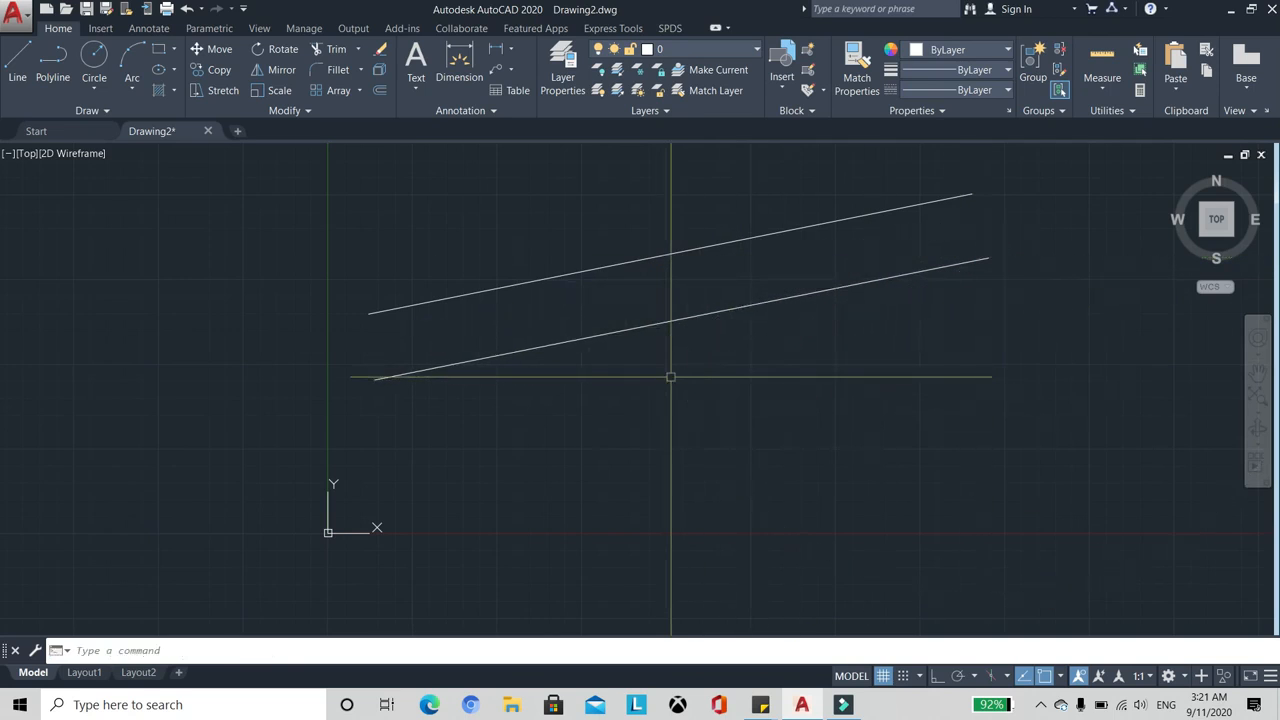
# Select the lower sloping line to inspect its grips, and clear the selection
pyautogui.click(829, 337)
pyautogui.click(665, 290)
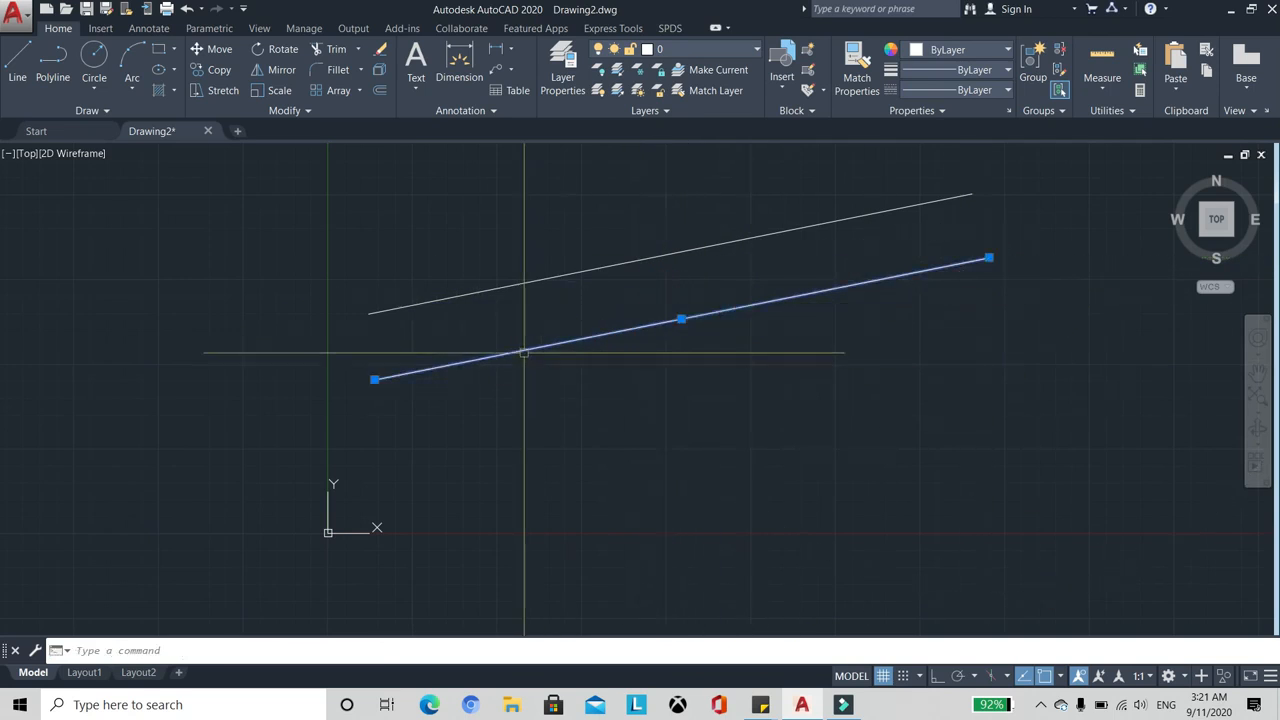
pyautogui.moveTo(614, 323); pyautogui.dragTo(580, 334, button='middle')
pyautogui.press('Escape')
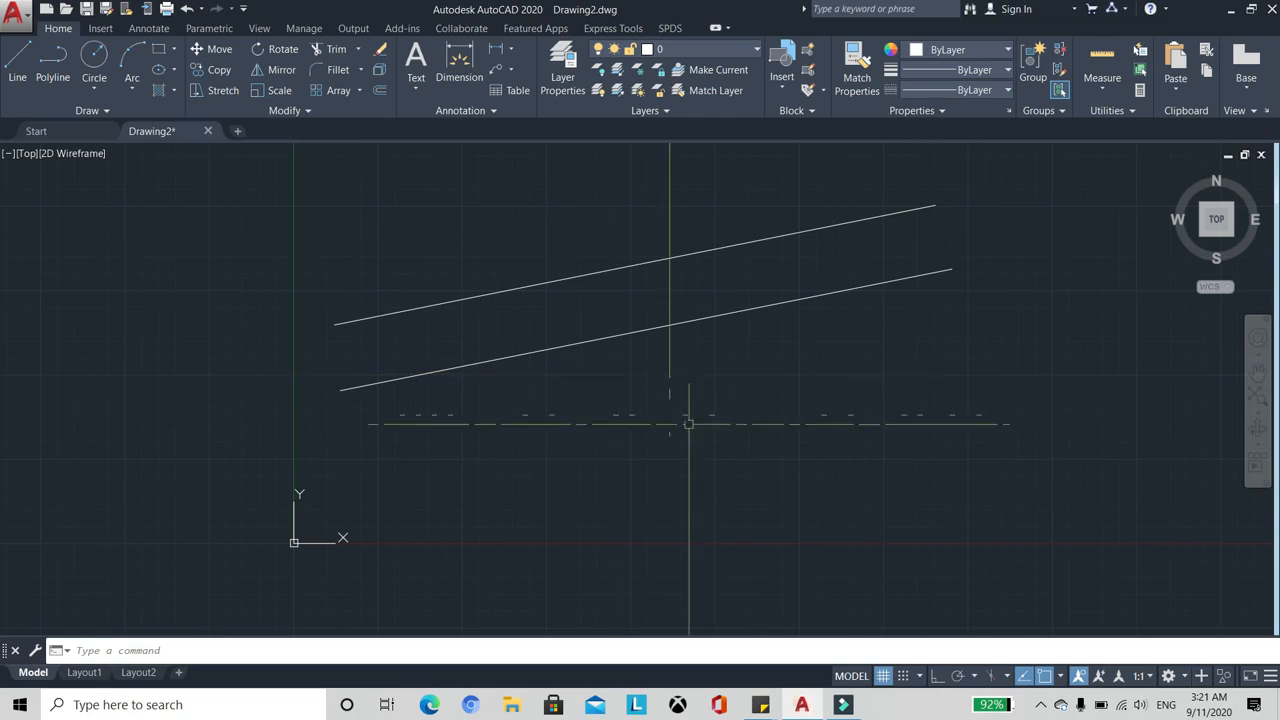
# Turn on Ortho mode and draw a horizontal line 10 units long below the two sloping lines
pyautogui.click(937, 677)
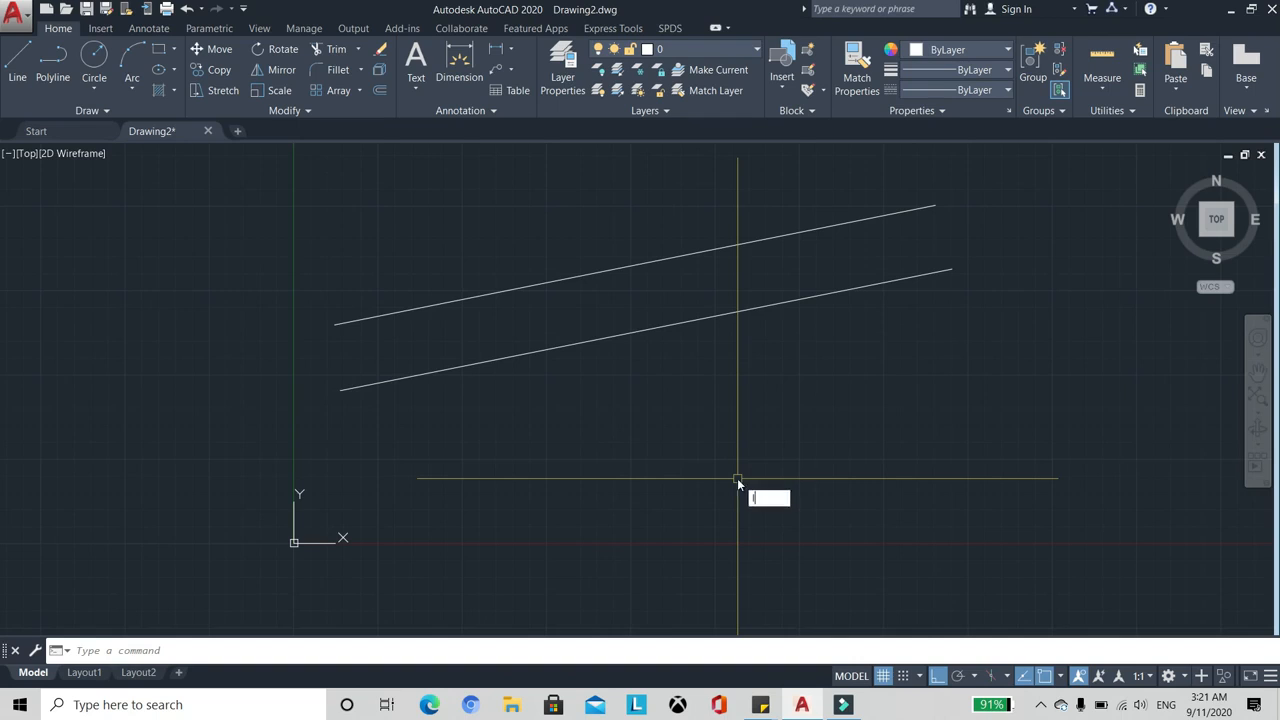
pyautogui.write('L')
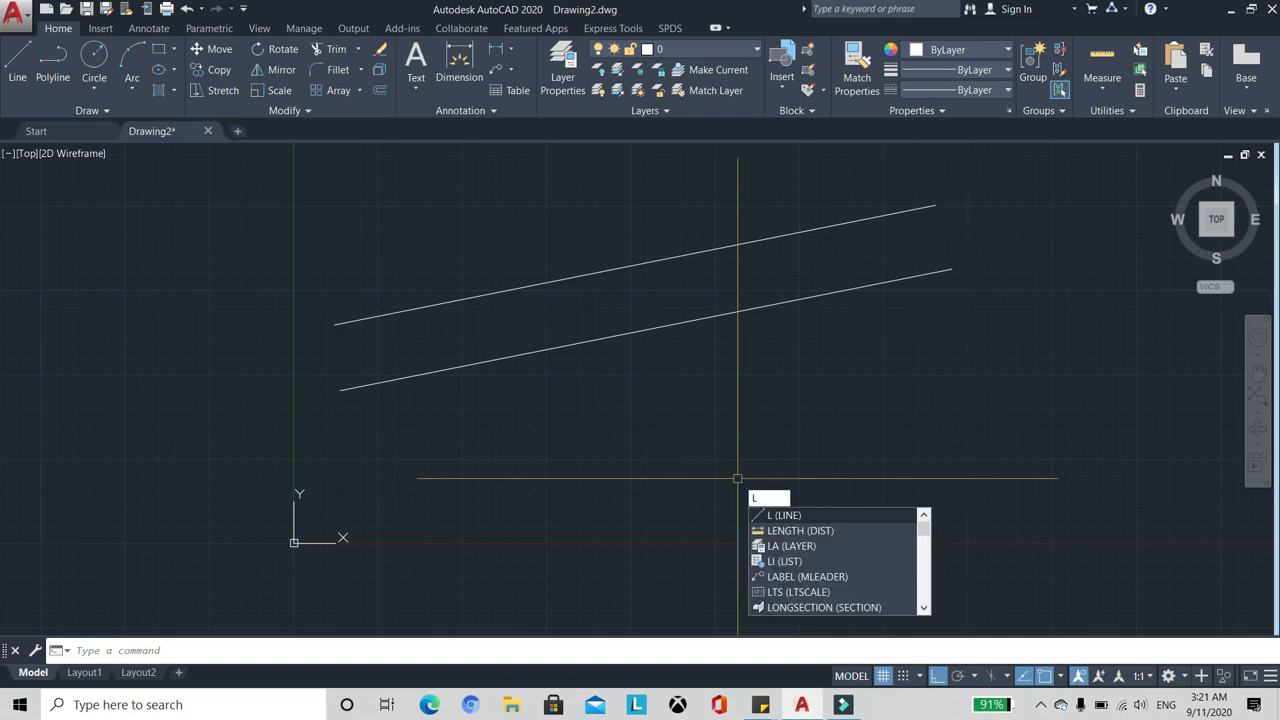
pyautogui.press('Return')
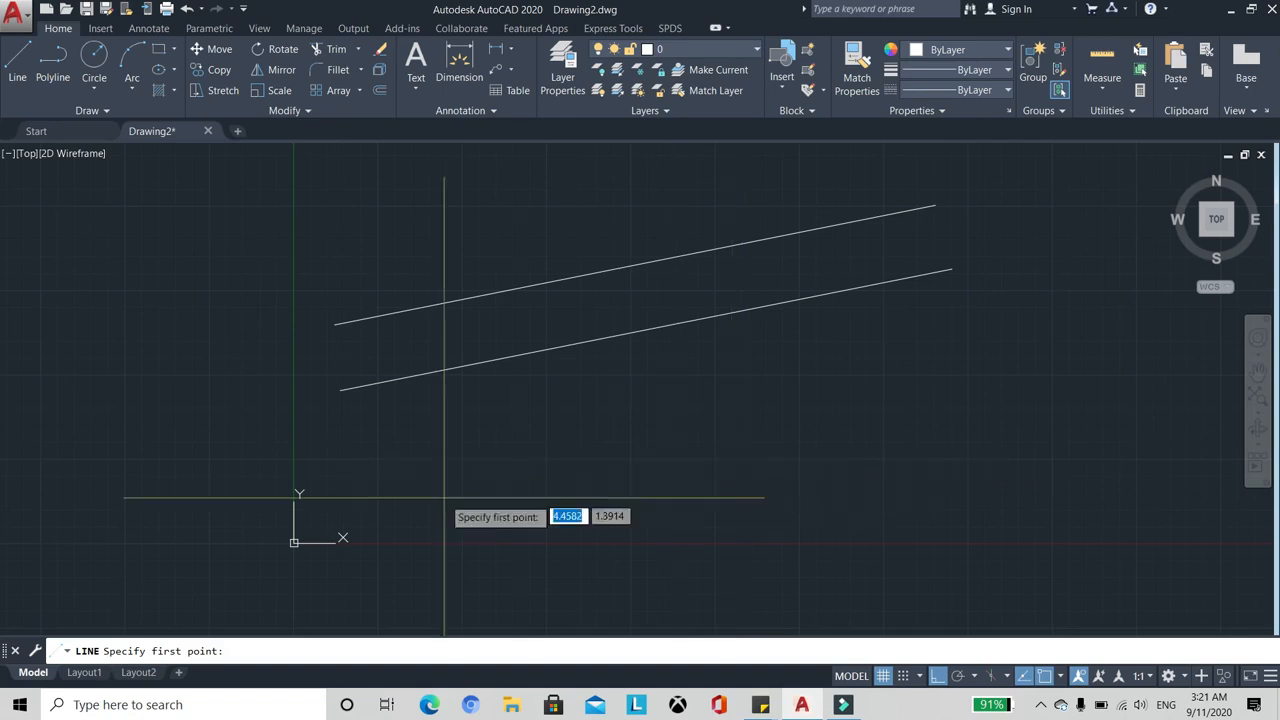
pyautogui.click(388, 464)
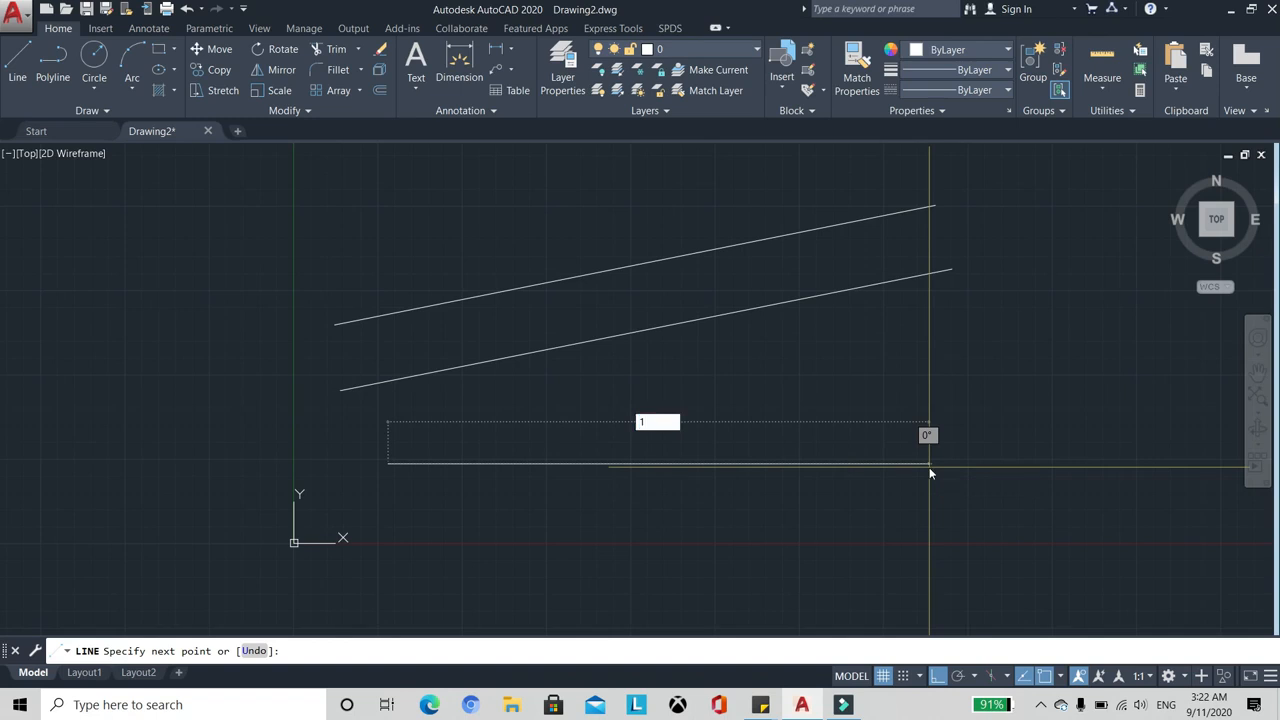
pyautogui.press('Return')
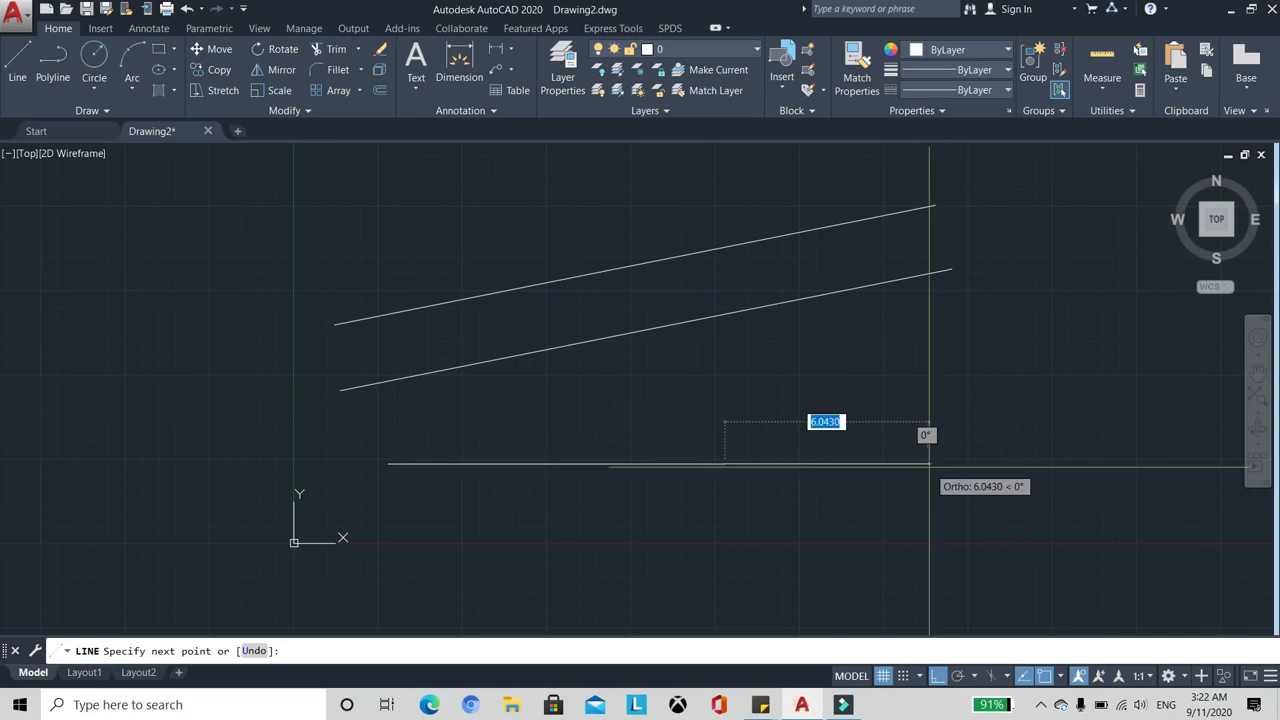
pyautogui.scroll(-2, 586, 472)
pyautogui.press('Escape')
pyautogui.scroll(4, 598, 506)
pyautogui.click(574, 443)
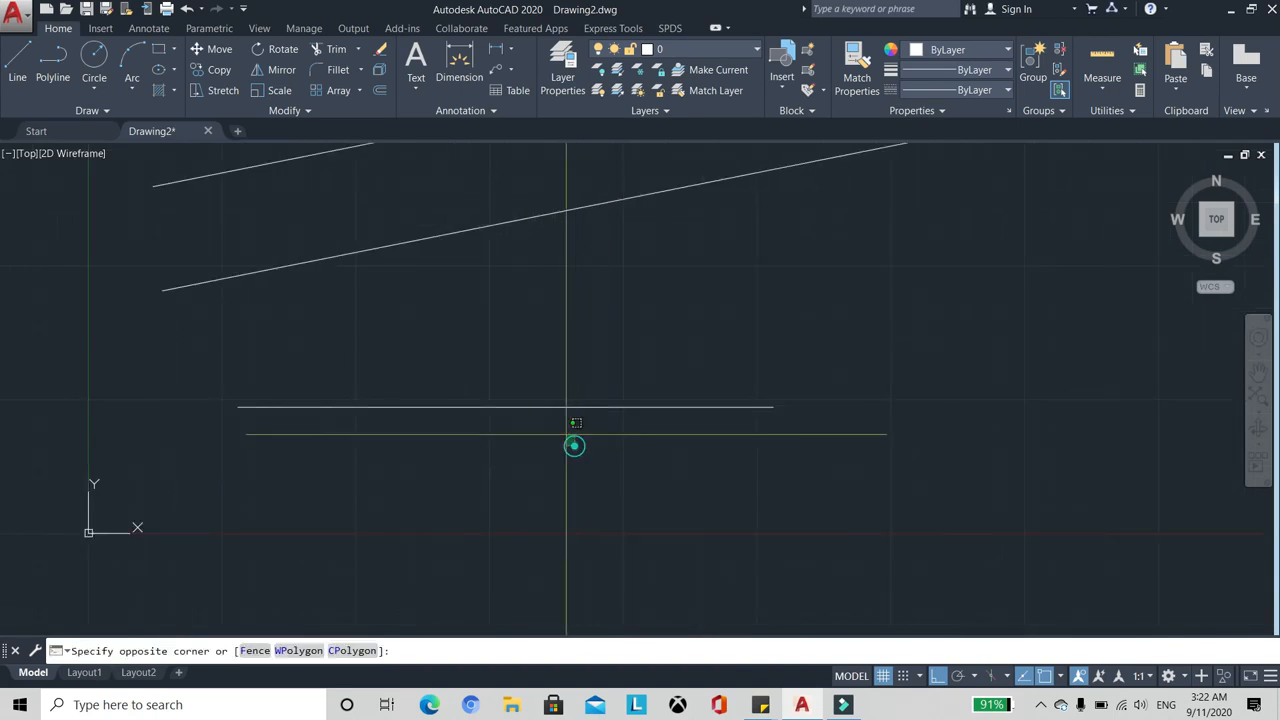
pyautogui.click(474, 359)
# Measure the horizontal line's length from its start point to its end point with the DIST command
pyautogui.scroll(-2, 522, 354)
pyautogui.scroll(2, 466, 363)
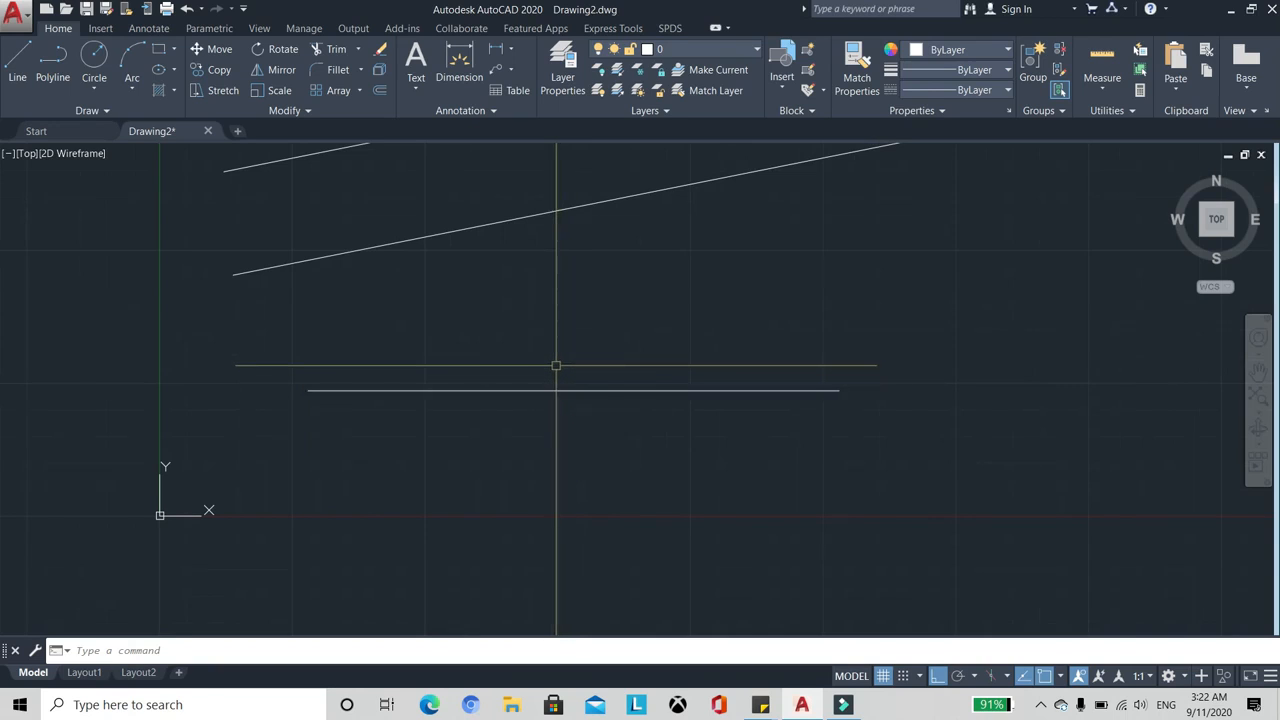
pyautogui.write('i')
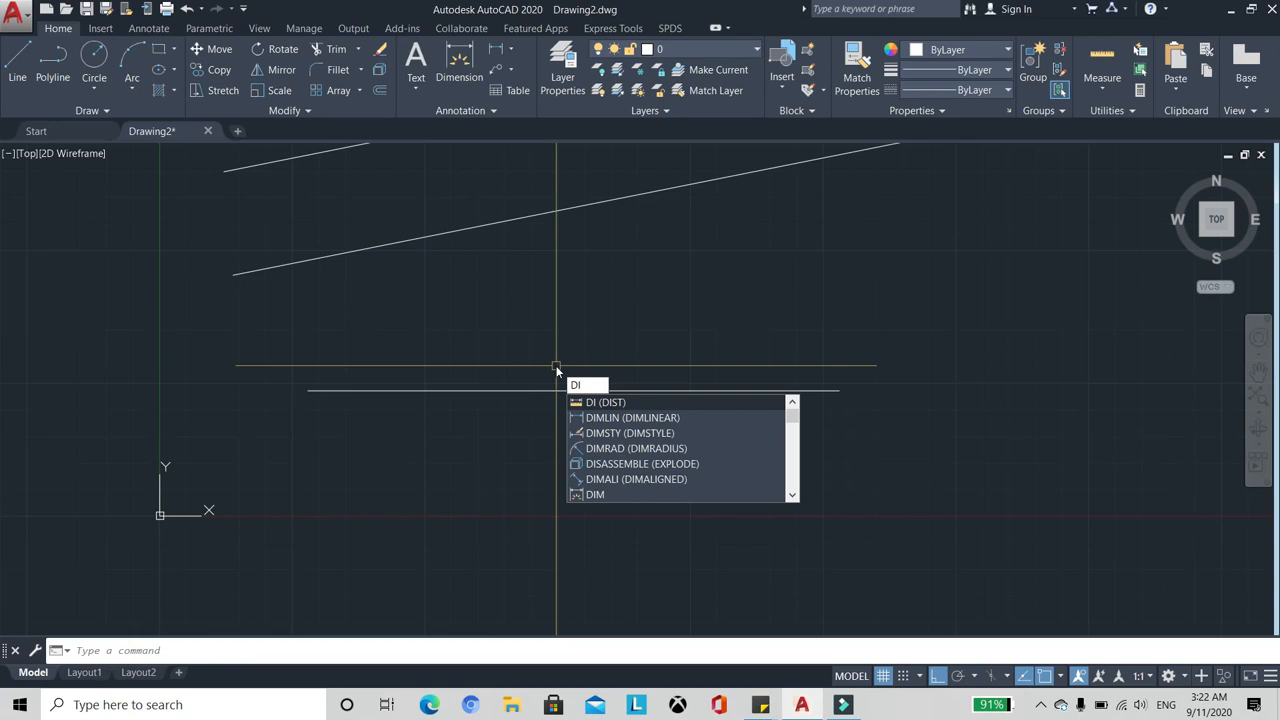
pyautogui.press('Return')
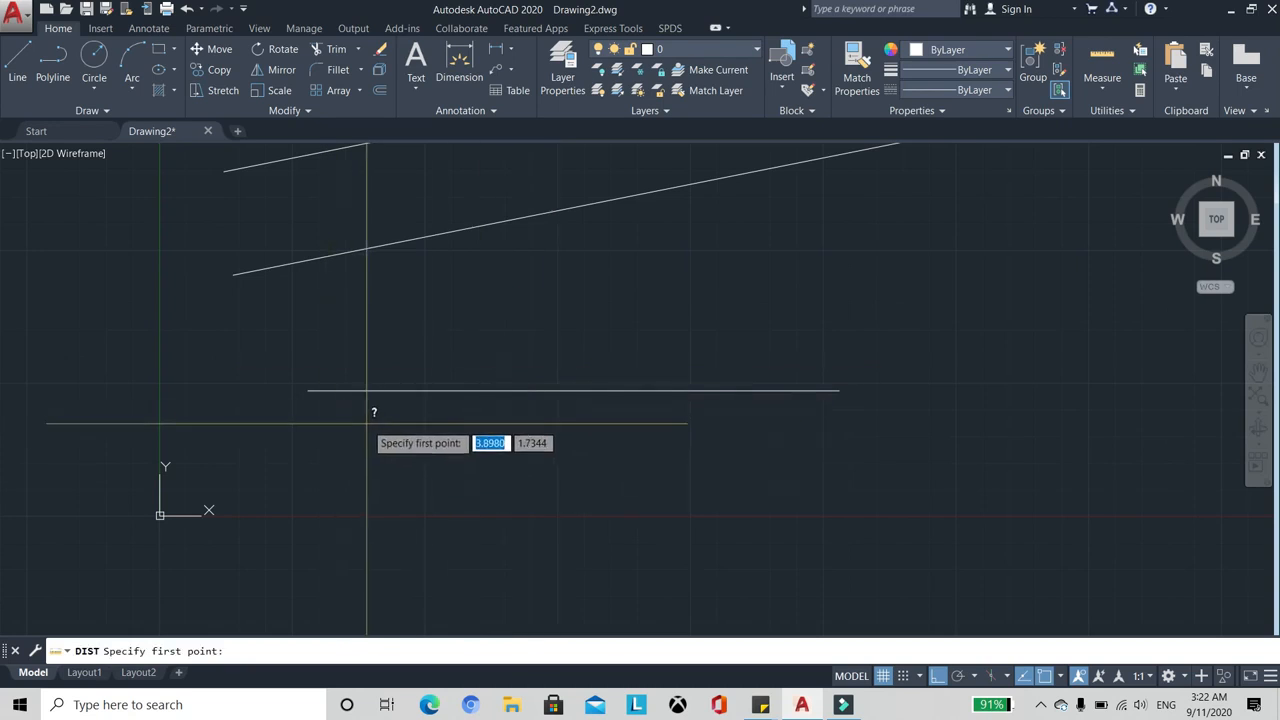
pyautogui.click(308, 390)
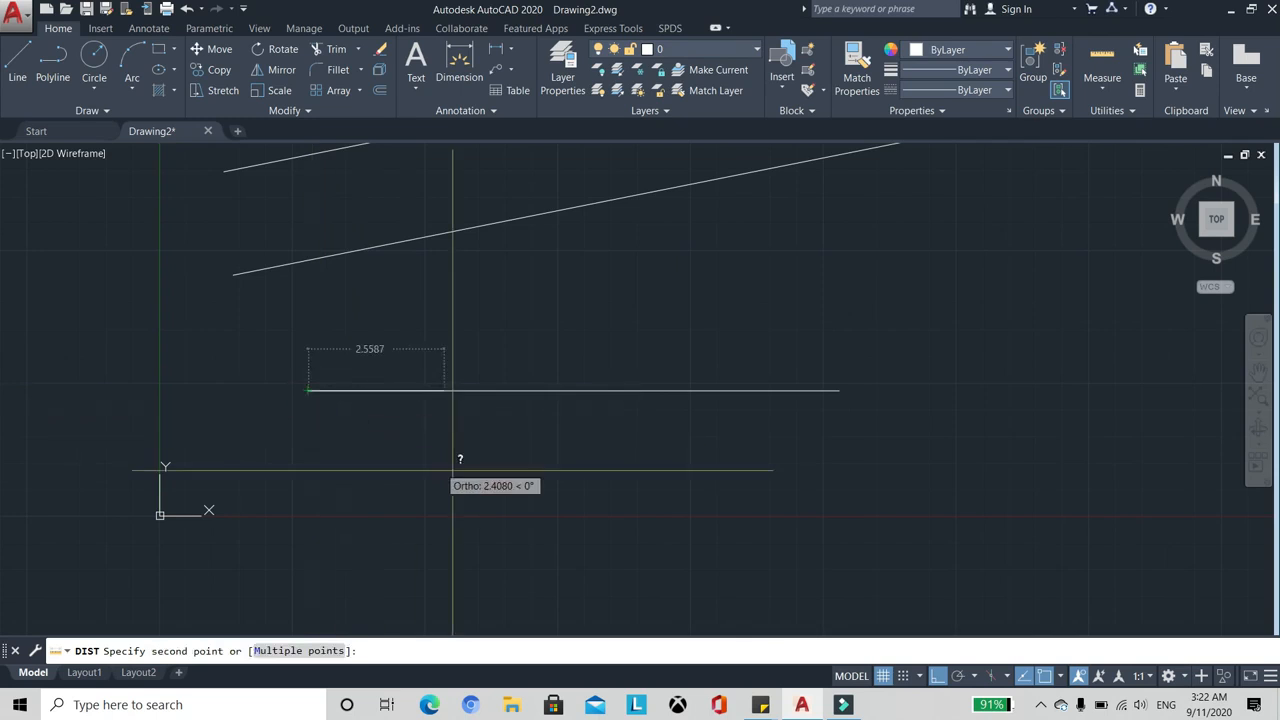
pyautogui.click(838, 390)
pyautogui.scroll(-2, 766, 426)
pyautogui.scroll(2, 741, 422)
pyautogui.scroll(-1, 741, 422)
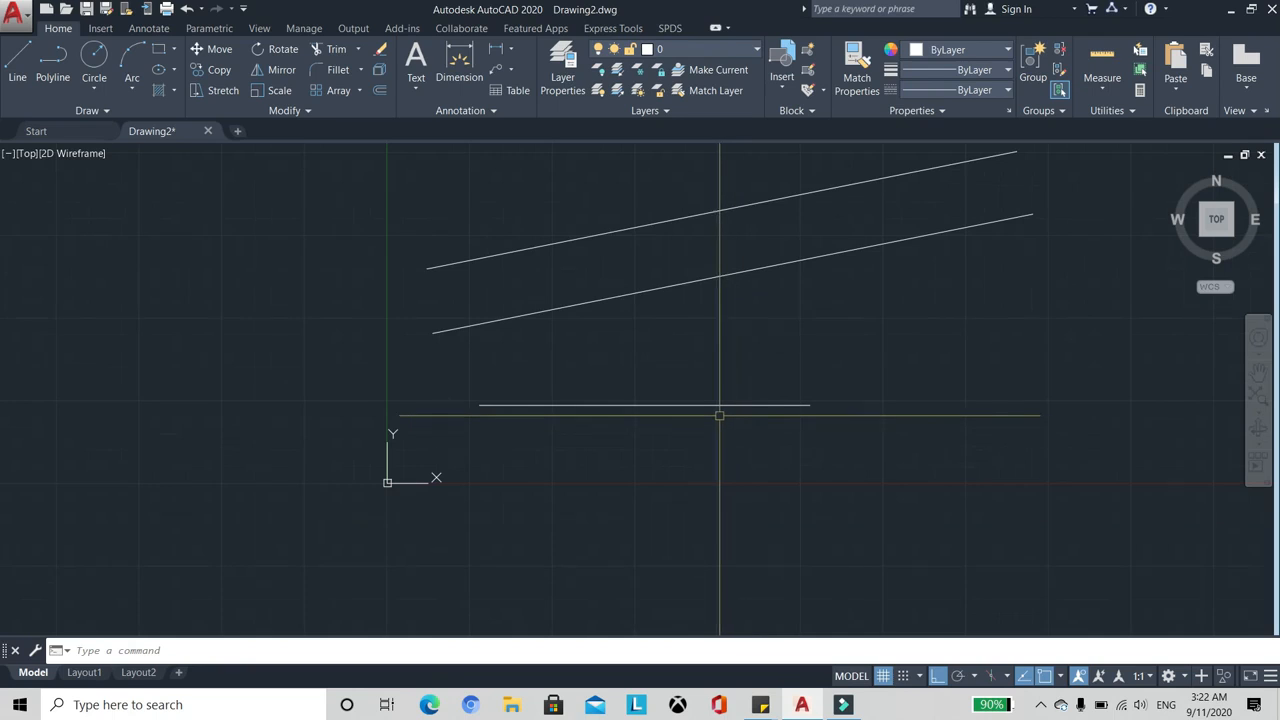
# Open the object properties, examine the horizontal line's length and geometry, then clear the selection and close the properties
pyautogui.write('o')
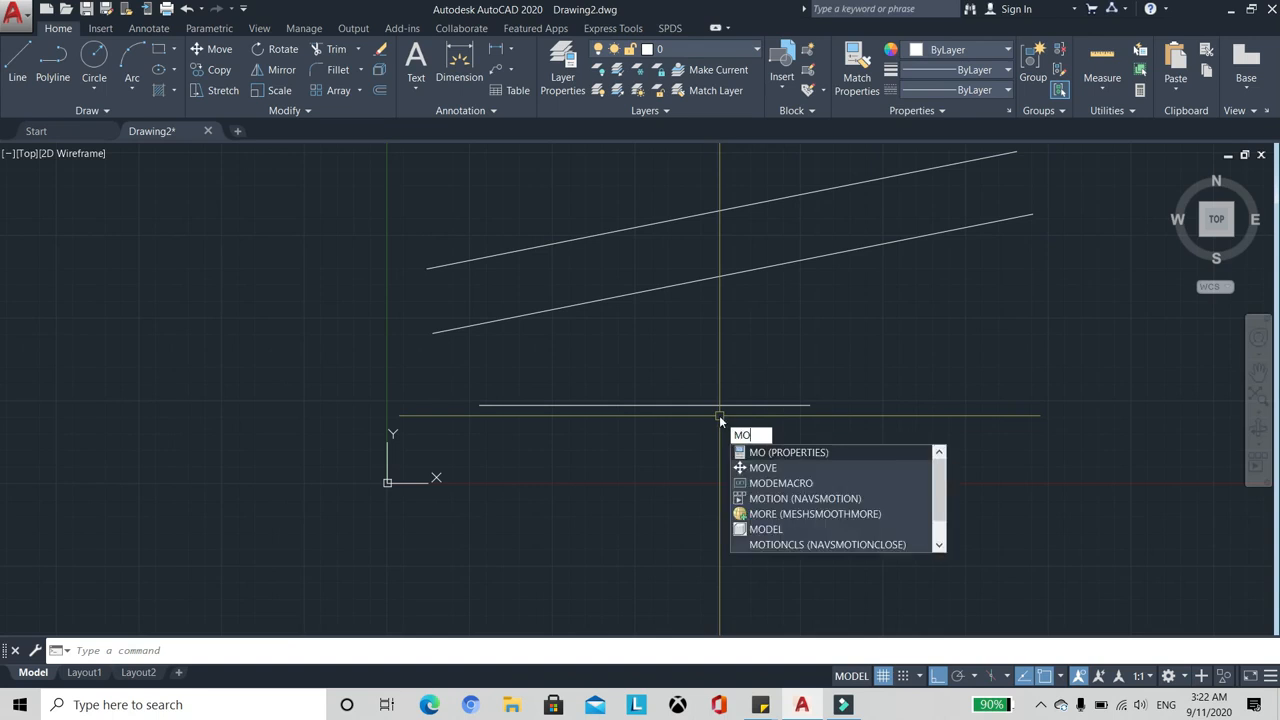
pyautogui.press('Return')
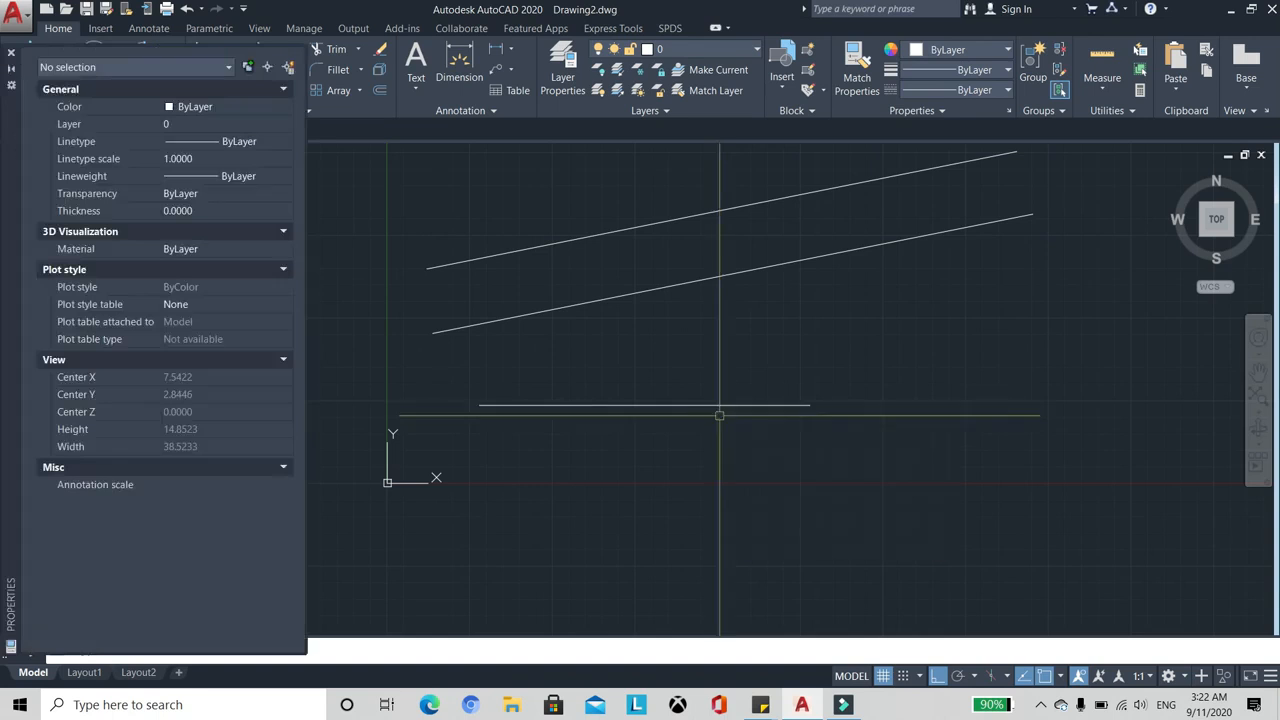
pyautogui.click(604, 405)
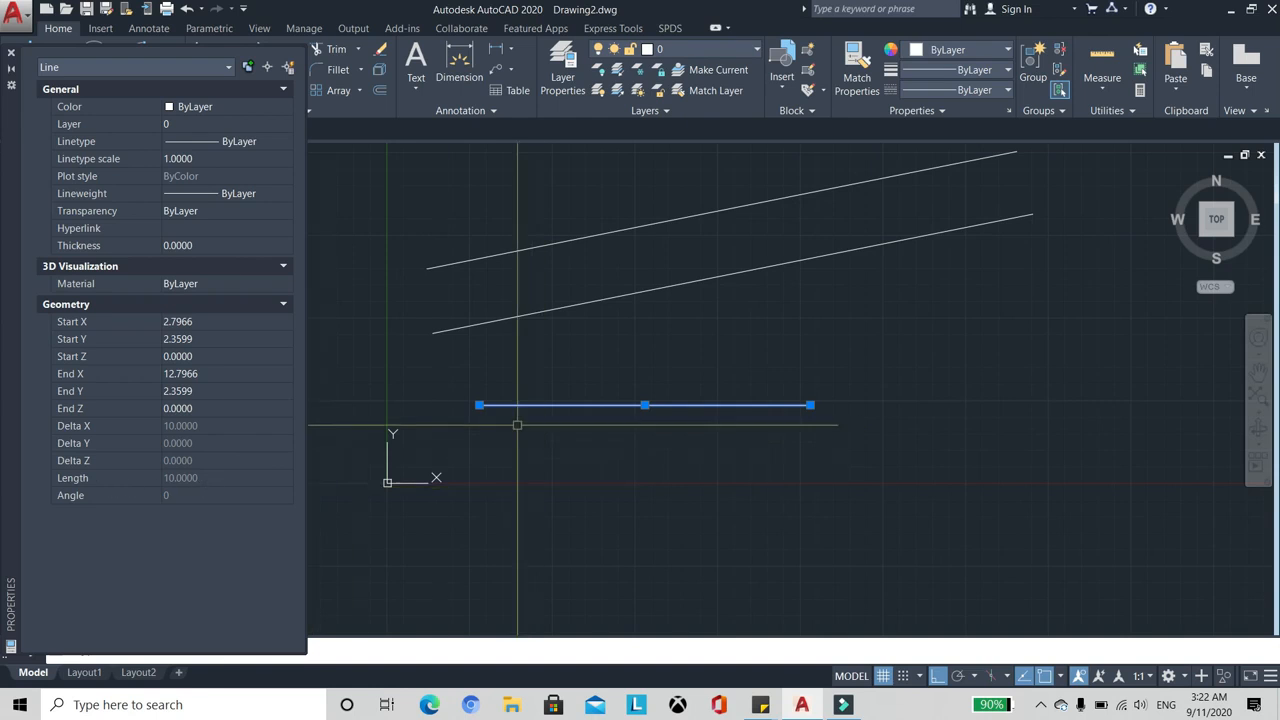
pyautogui.press('Escape')
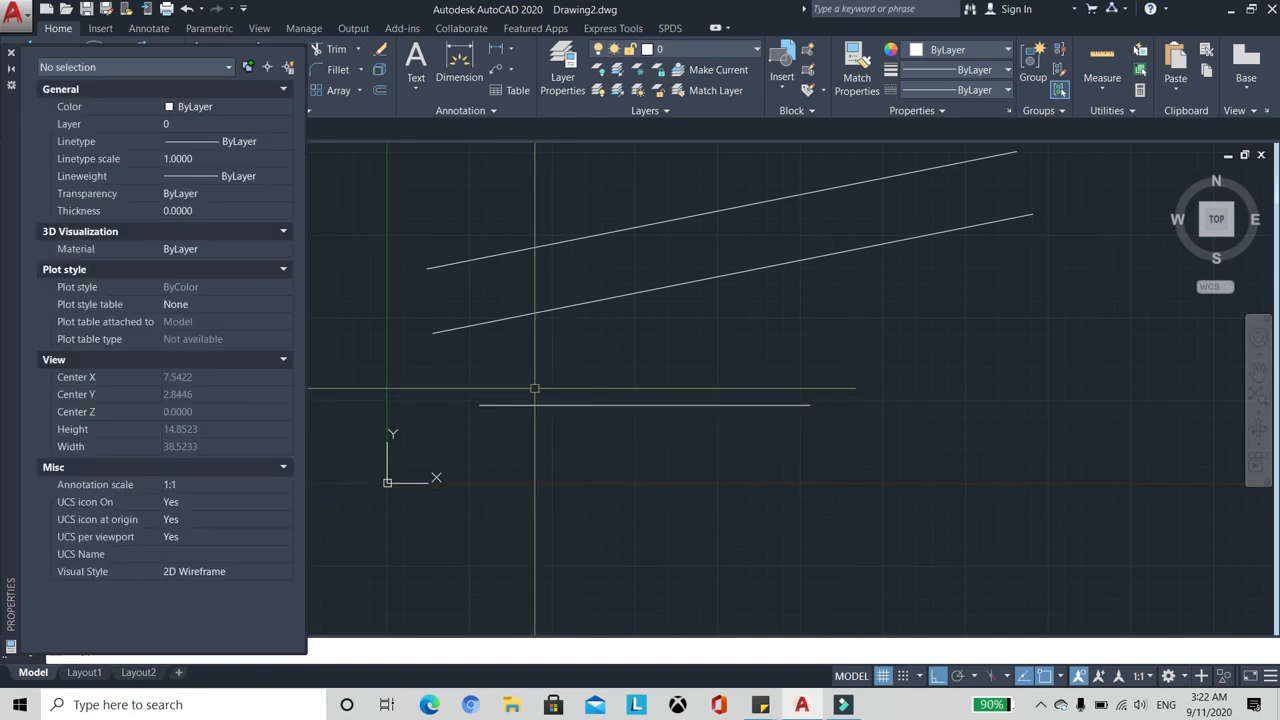
pyautogui.hotkey('ctrl', '1')
# Turn off Ortho mode and draw an open three-segment polyline beyond the lines, starting at about (25.47, 5.89)
pyautogui.scroll(-5, 651, 280)
pyautogui.scroll(5, 497, 350)
pyautogui.scroll(-2, 470, 340)
pyautogui.scroll(2, 449, 328)
pyautogui.scroll(-4, 266, 306)
pyautogui.scroll(2, 460, 313)
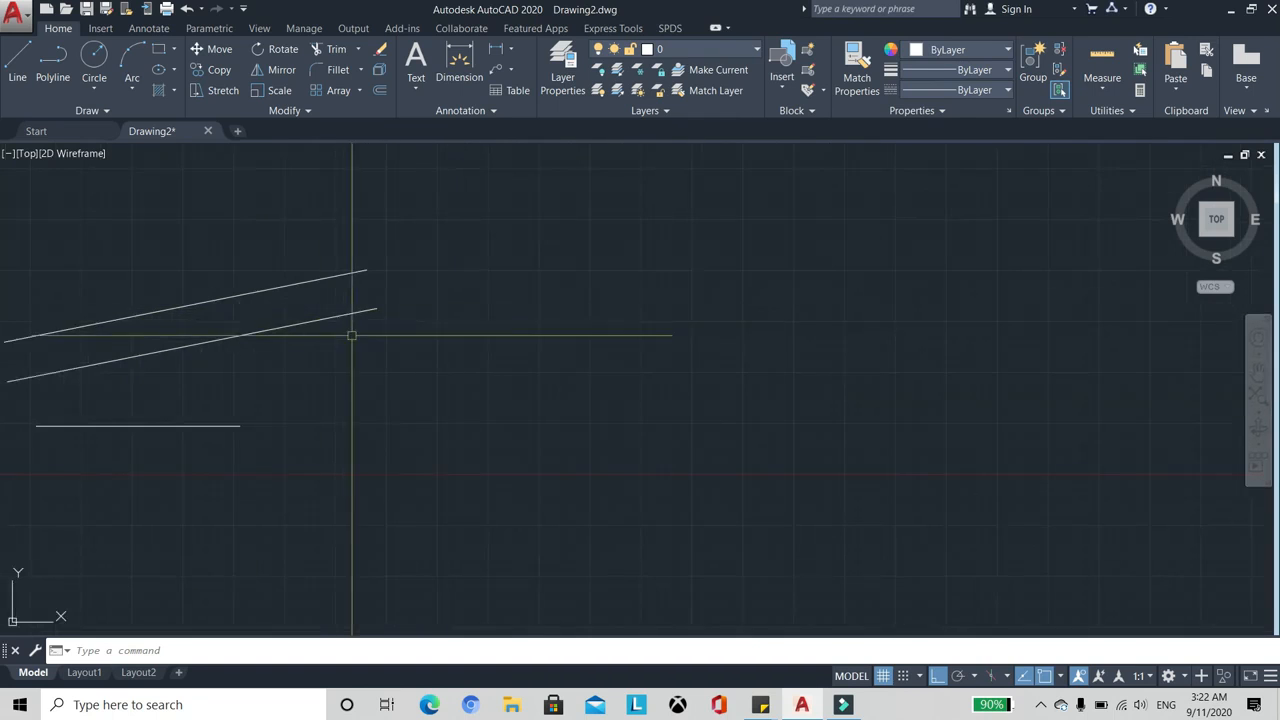
pyautogui.click(57, 75)
pyautogui.scroll(-2, 455, 330)
pyautogui.scroll(2, 473, 335)
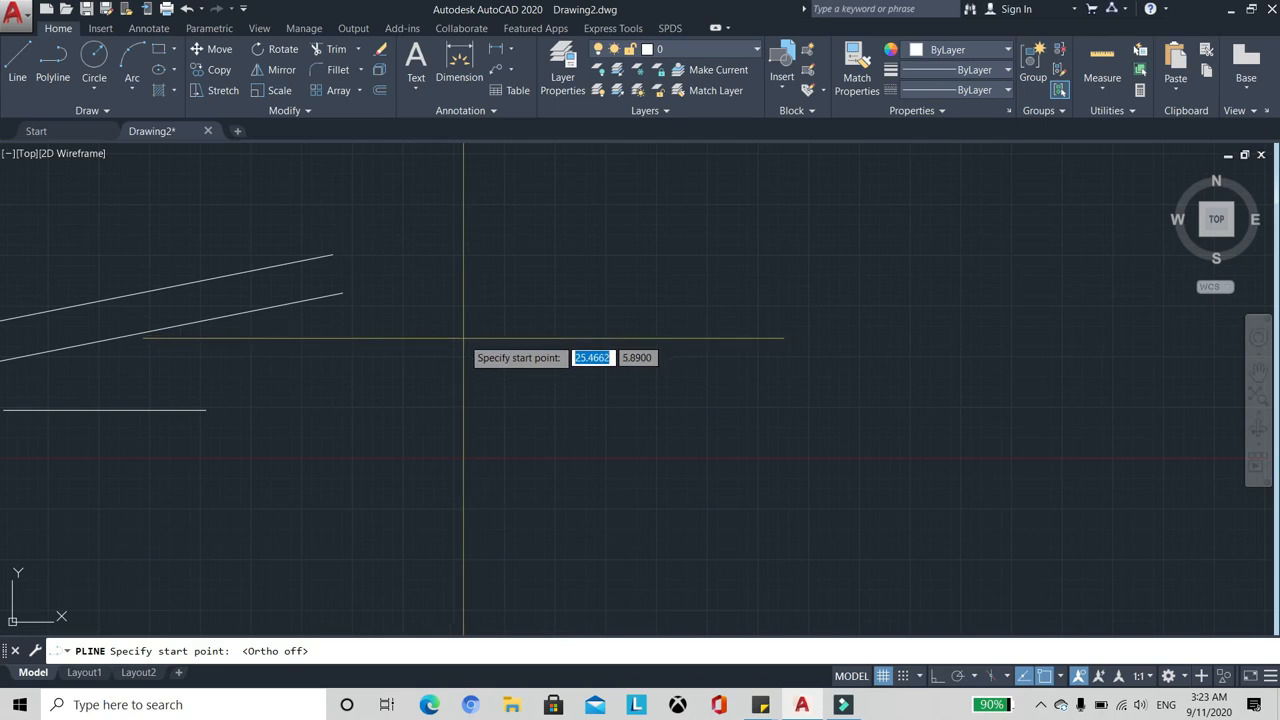
pyautogui.click(463, 338)
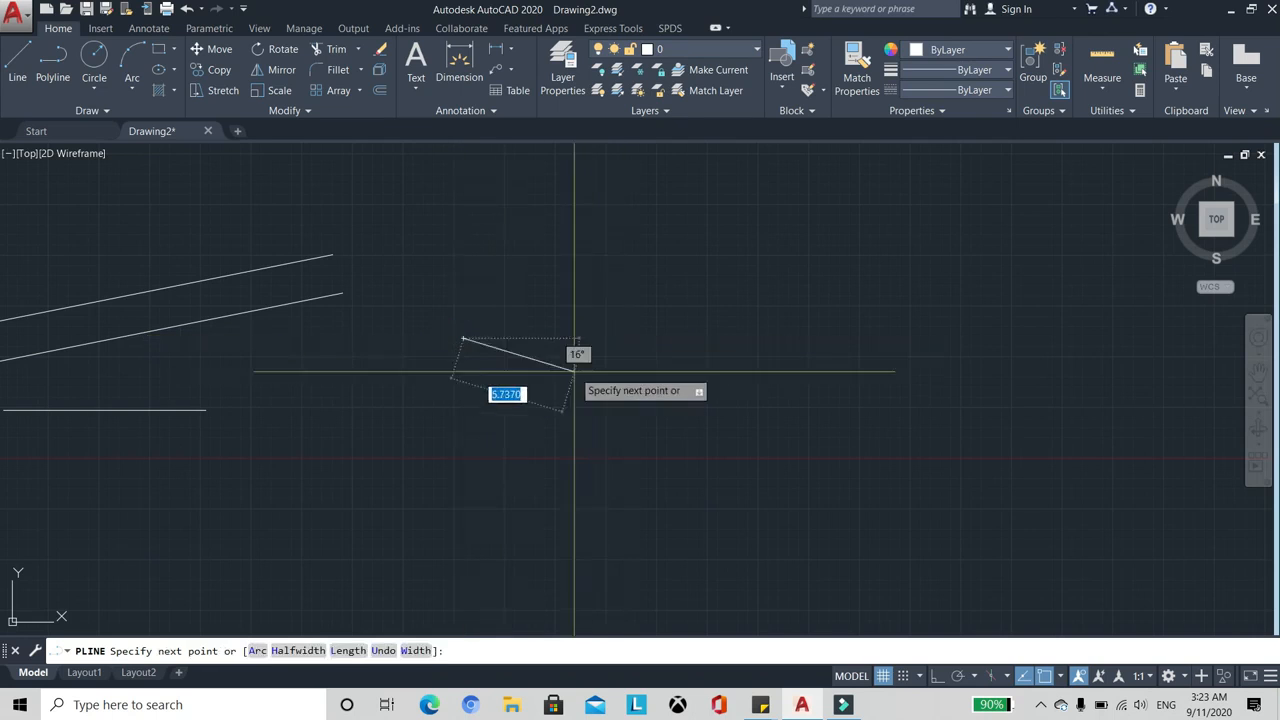
pyautogui.click(790, 209)
pyautogui.scroll(-2, 584, 290)
pyautogui.scroll(2, 711, 286)
pyautogui.click(770, 317)
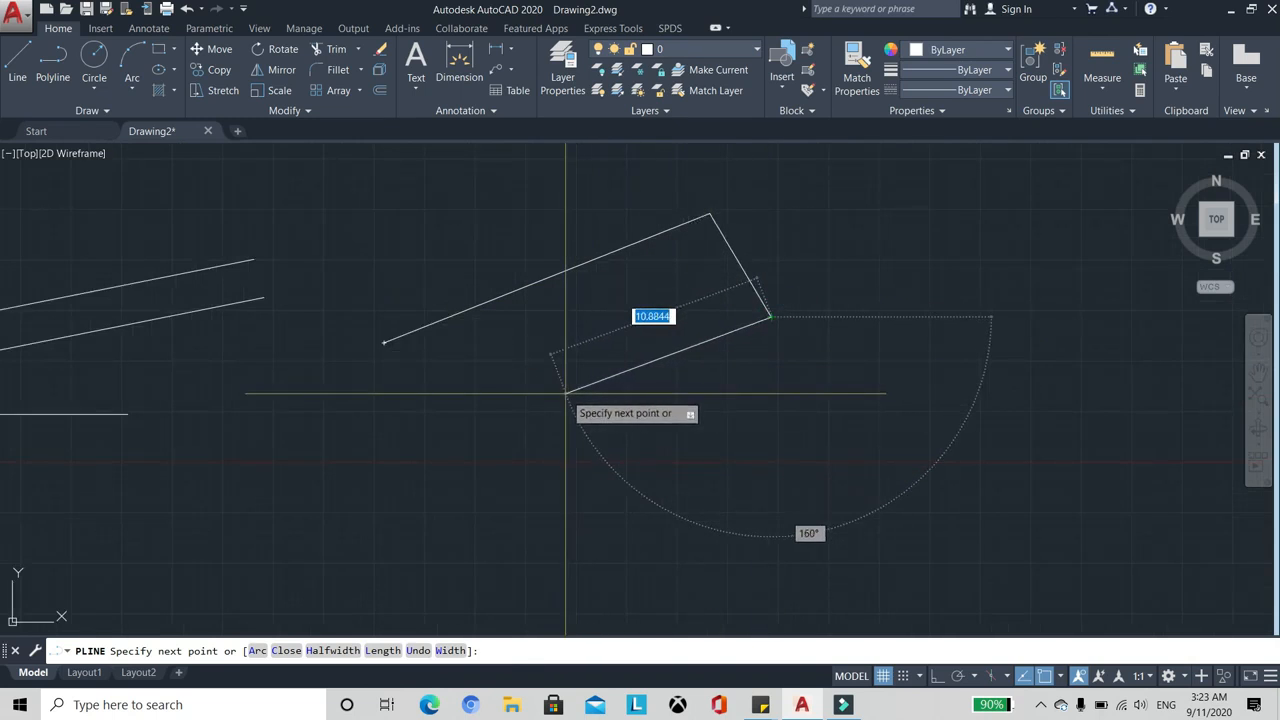
pyautogui.click(556, 401)
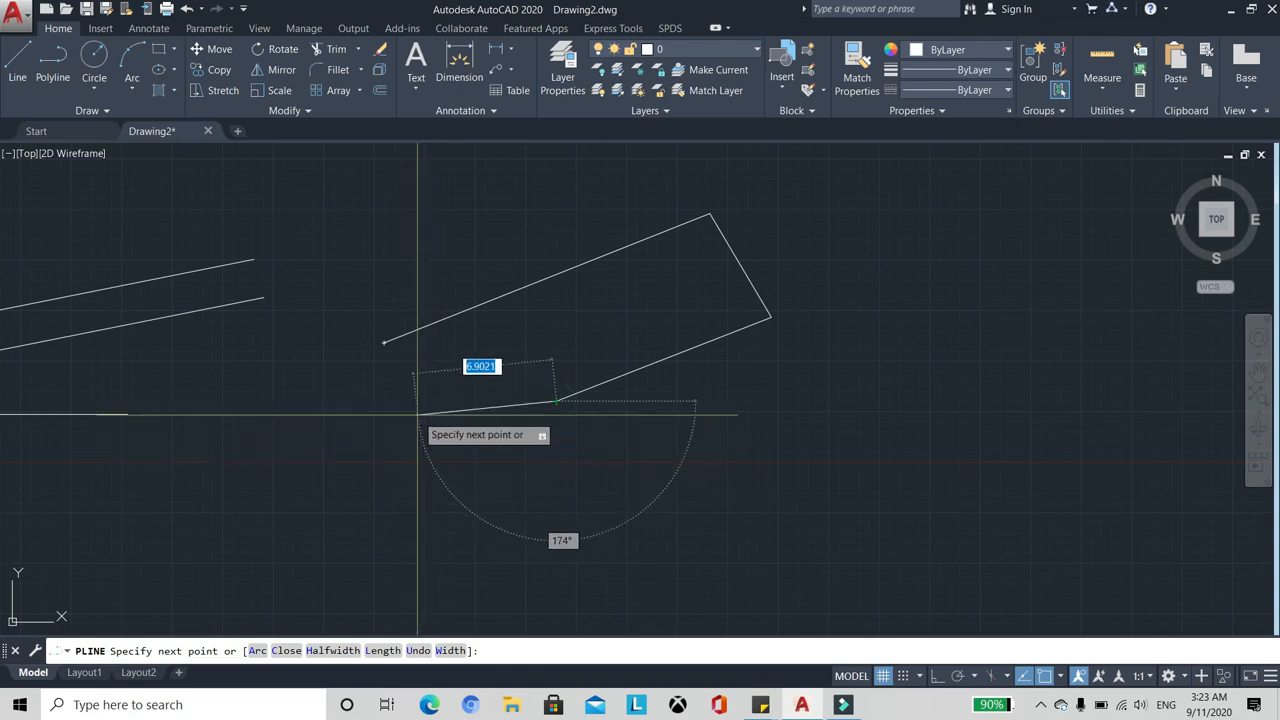
pyautogui.press('Return')
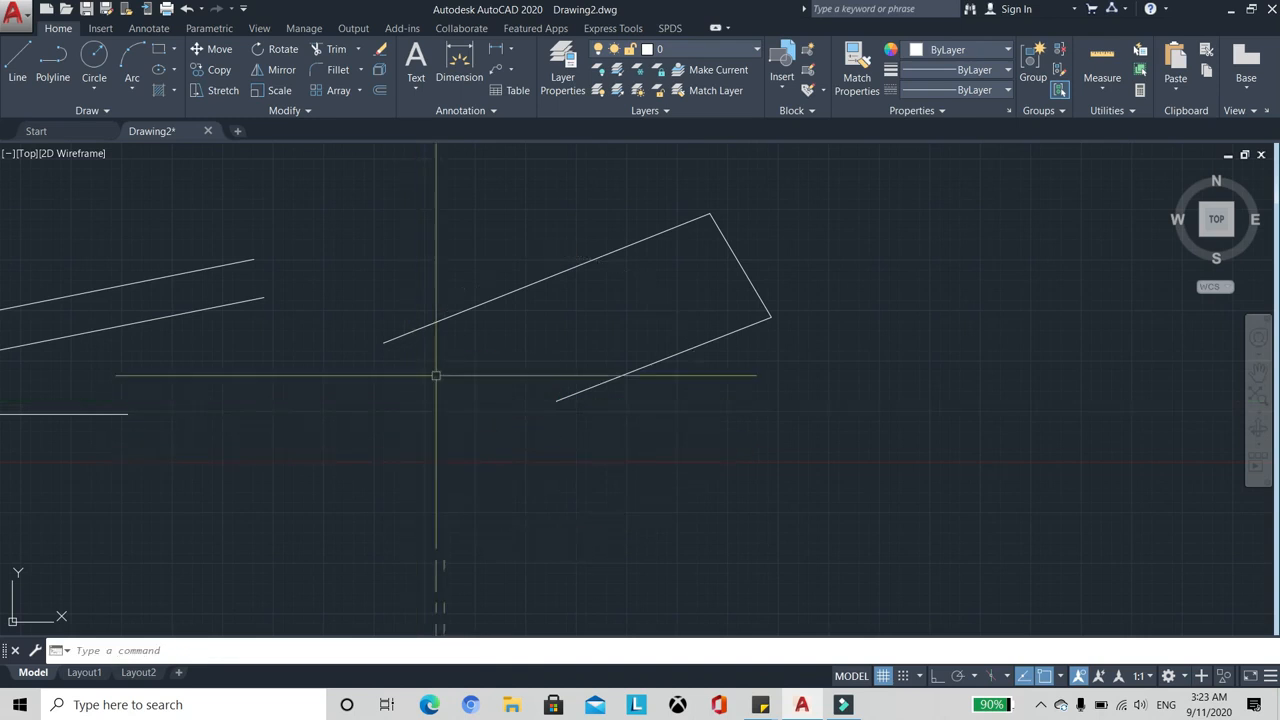
# Select the polyline to examine how its three segments form one object, and clear the selection
pyautogui.click(507, 297)
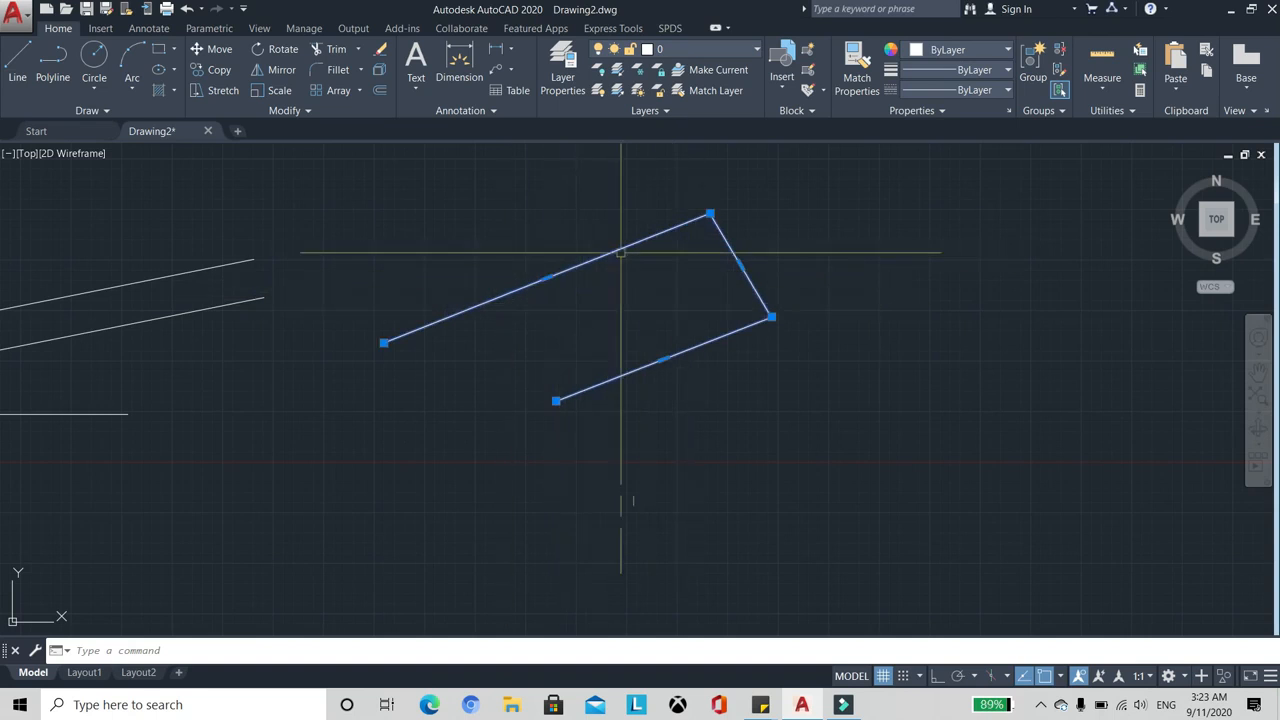
pyautogui.scroll(-5, 680, 278)
pyautogui.scroll(5, 720, 291)
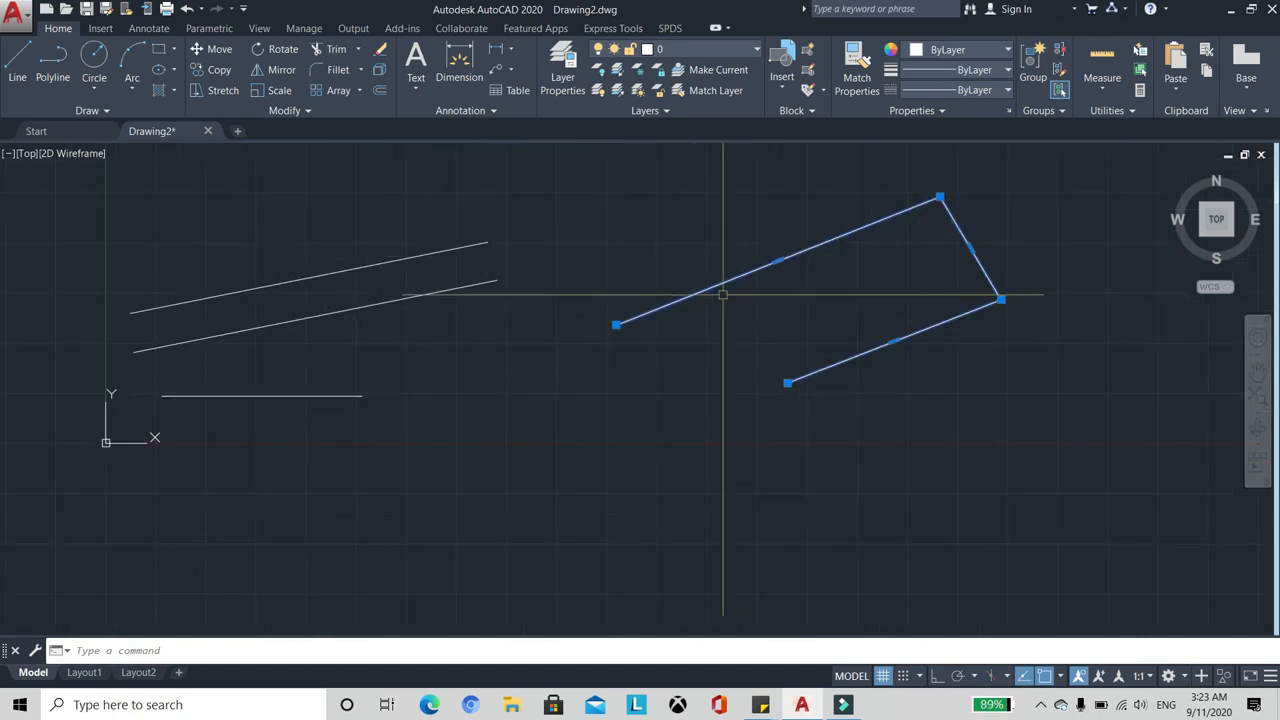
pyautogui.scroll(-3, 420, 285)
pyautogui.scroll(3, 559, 277)
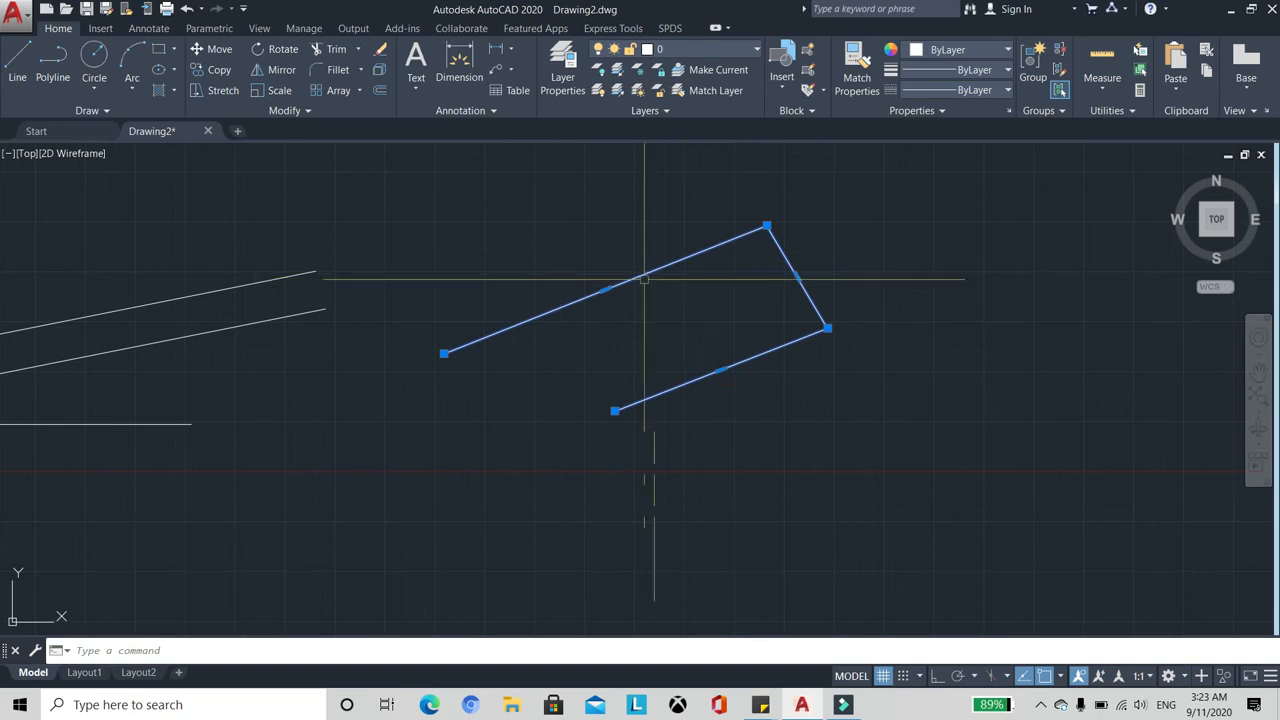
pyautogui.press('Escape')
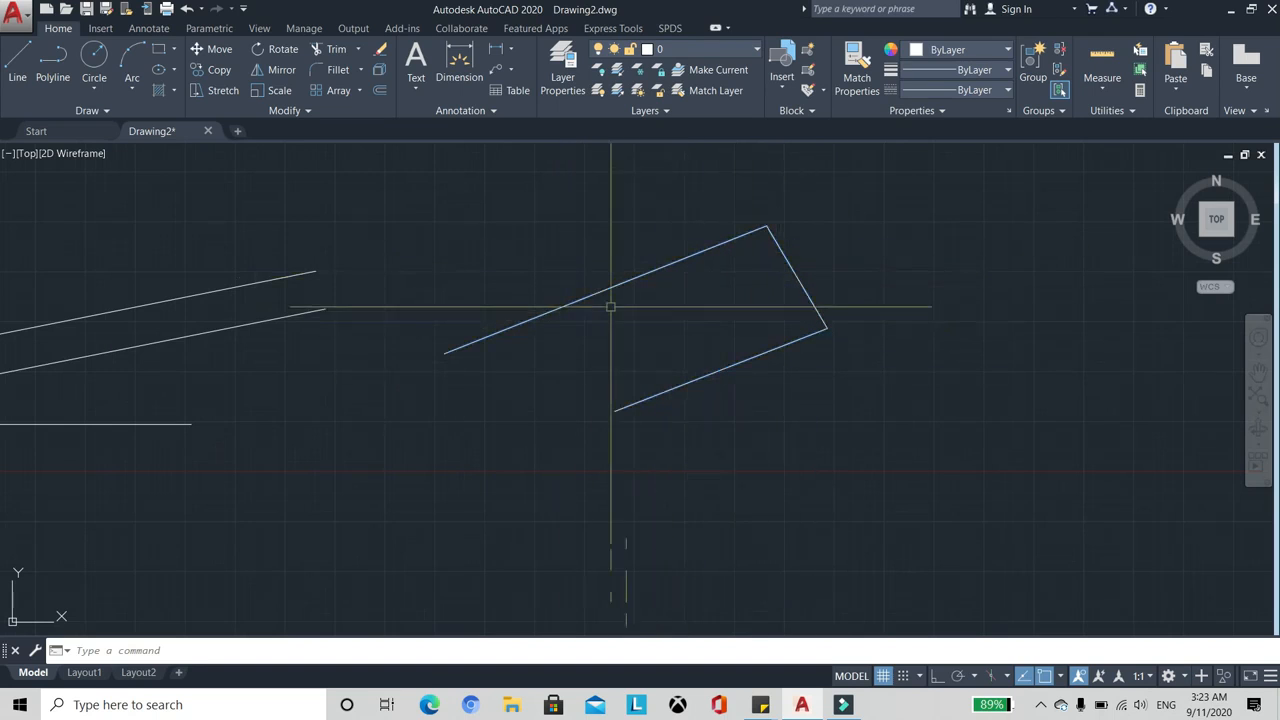
pyautogui.scroll(-3, 204, 298)
pyautogui.scroll(3, 171, 296)
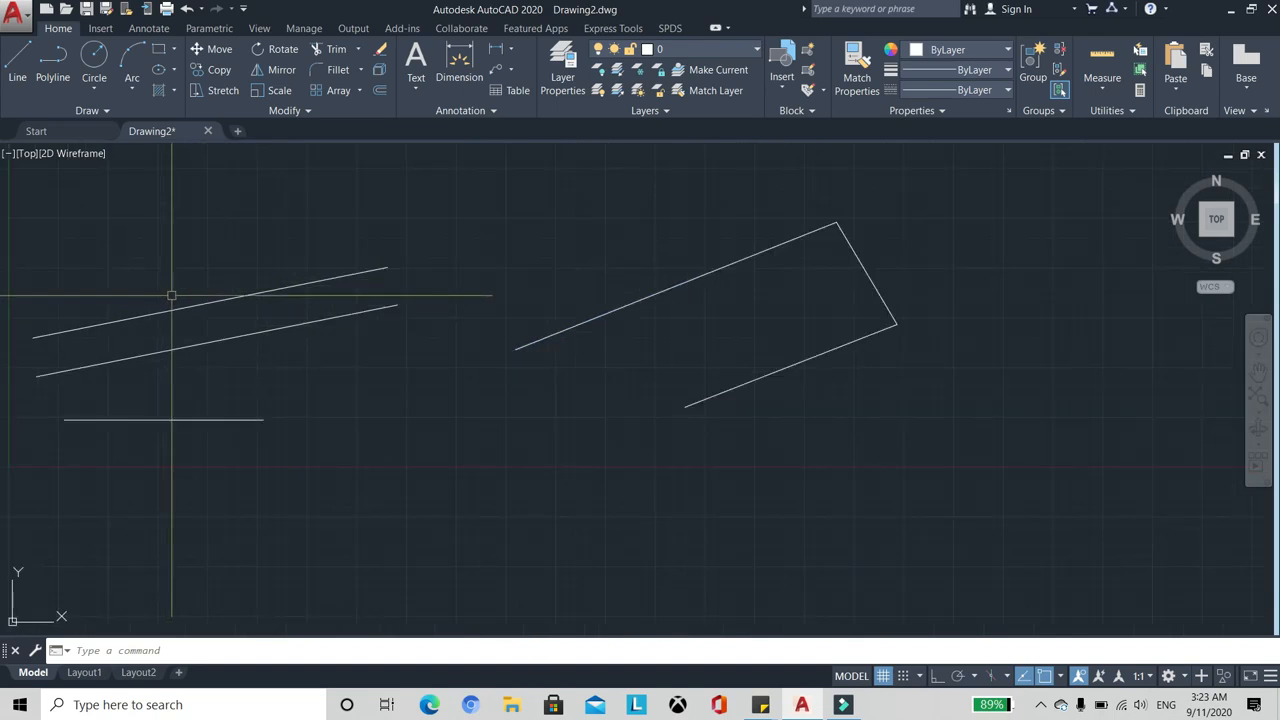
# Draw a zigzag of three connected segments above the sloping lines with the Line command
pyautogui.scroll(-4, 452, 300)
pyautogui.scroll(2, 406, 259)
pyautogui.scroll(2, 318, 265)
pyautogui.click(316, 247)
pyautogui.click(487, 200)
pyautogui.click(530, 297)
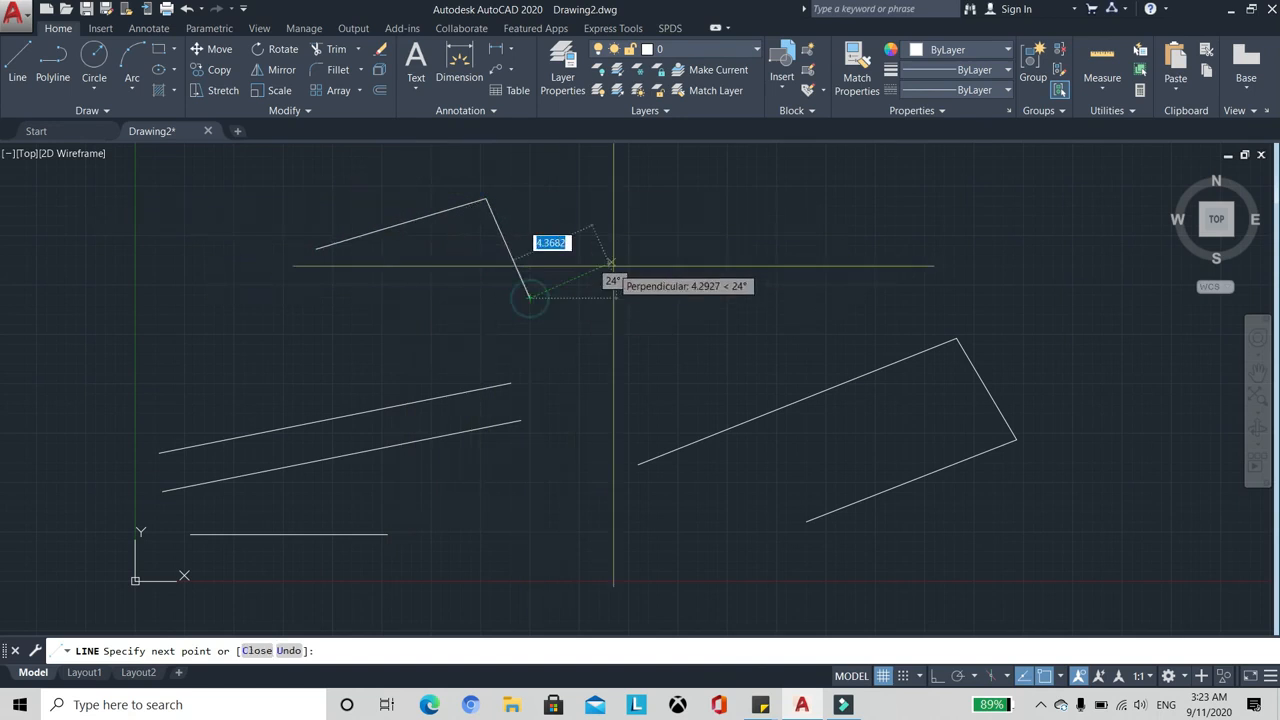
pyautogui.click(702, 243)
pyautogui.press('Return')
# Select the zigzag's line segments individually to examine them as separate objects, and clear the selection
pyautogui.click(428, 215)
pyautogui.click(512, 257)
pyautogui.click(594, 277)
pyautogui.press('Escape')
pyautogui.click(499, 246)
pyautogui.press('Escape')
# Select the three-segment polyline again for comparison with the separate zigzag lines, and clear the selection
pyautogui.click(758, 416)
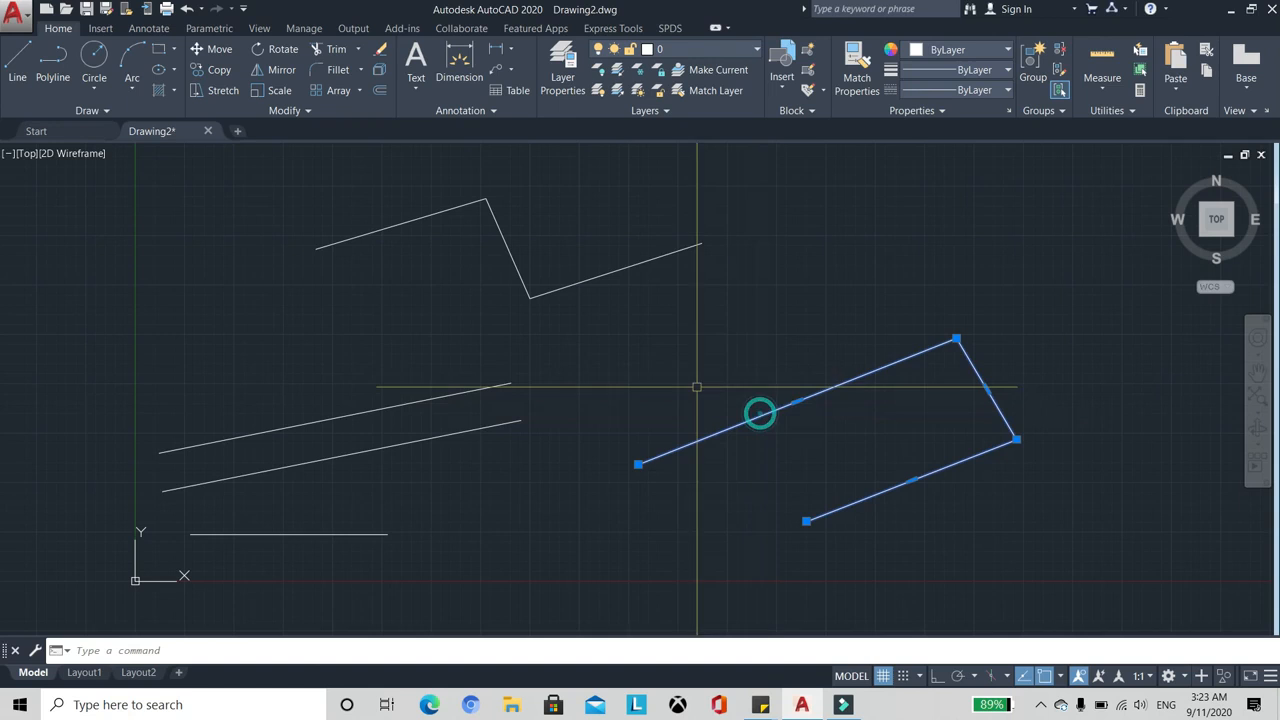
pyautogui.scroll(-4, 683, 374)
pyautogui.scroll(4, 697, 386)
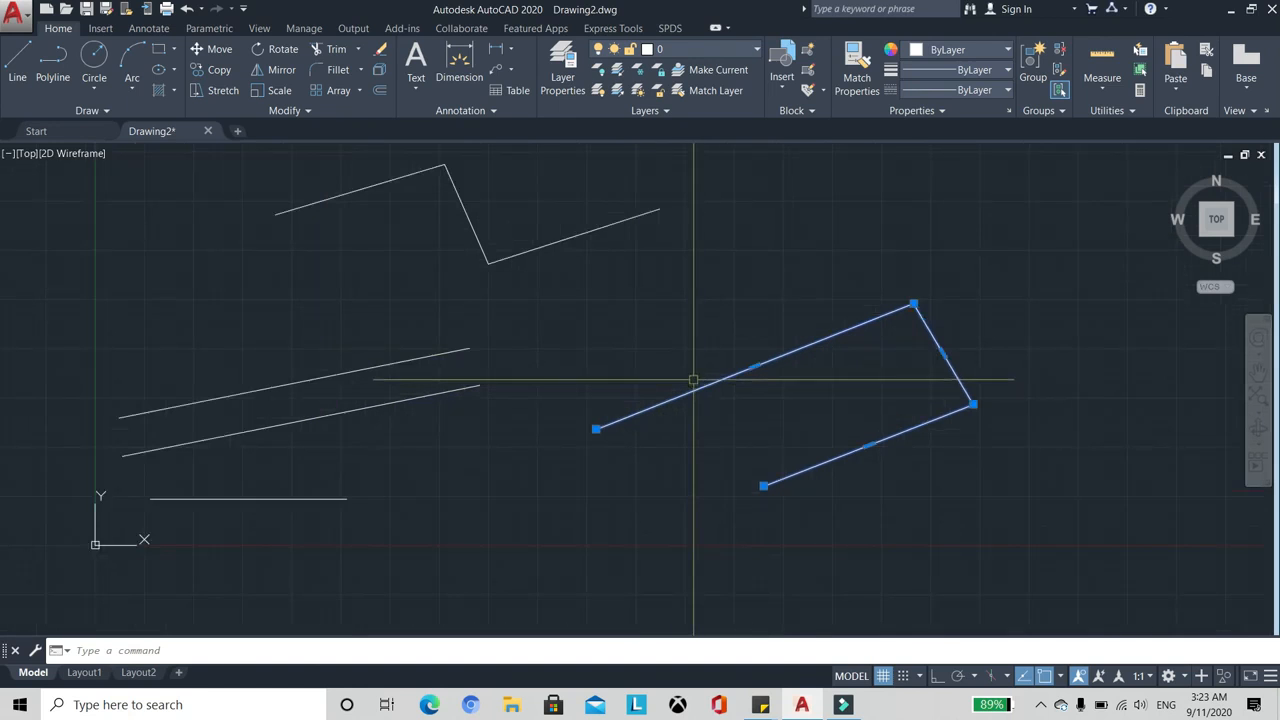
pyautogui.press('Escape')
pyautogui.scroll(-3, 599, 321)
pyautogui.scroll(3, 716, 329)
pyautogui.scroll(-3, 558, 336)
pyautogui.scroll(3, 618, 335)
pyautogui.scroll(-3, 609, 318)
pyautogui.scroll(3, 601, 328)
pyautogui.scroll(-3, 601, 328)
pyautogui.scroll(3, 598, 306)
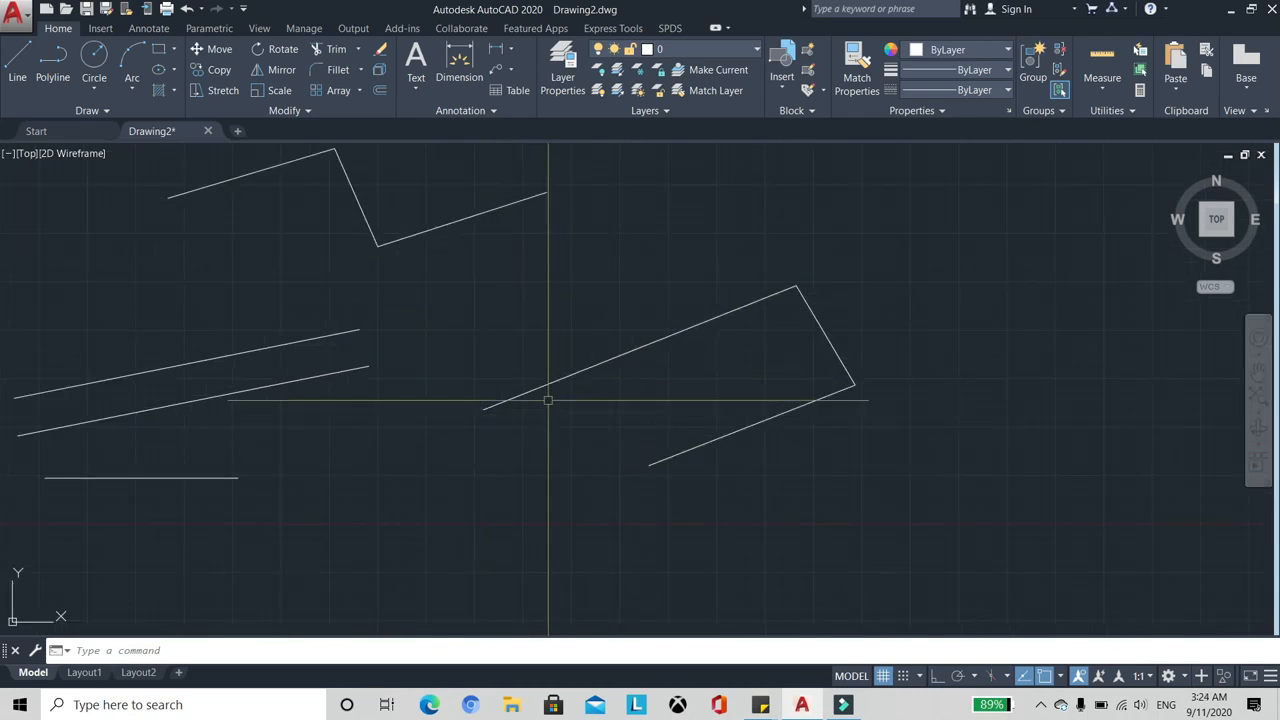
# Draw a freehand zigzag polyline of five connected segments between the separate zigzag lines and the empty area beside them
pyautogui.scroll(-2, 549, 514)
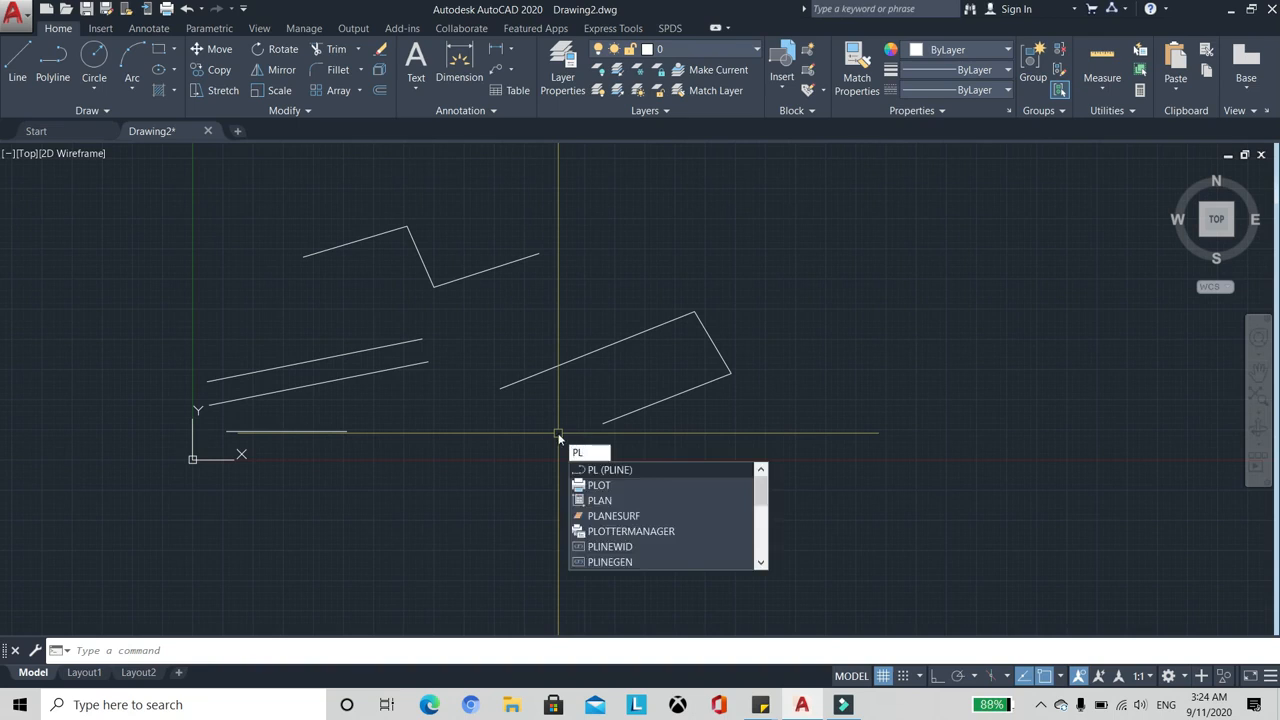
pyautogui.press('Return')
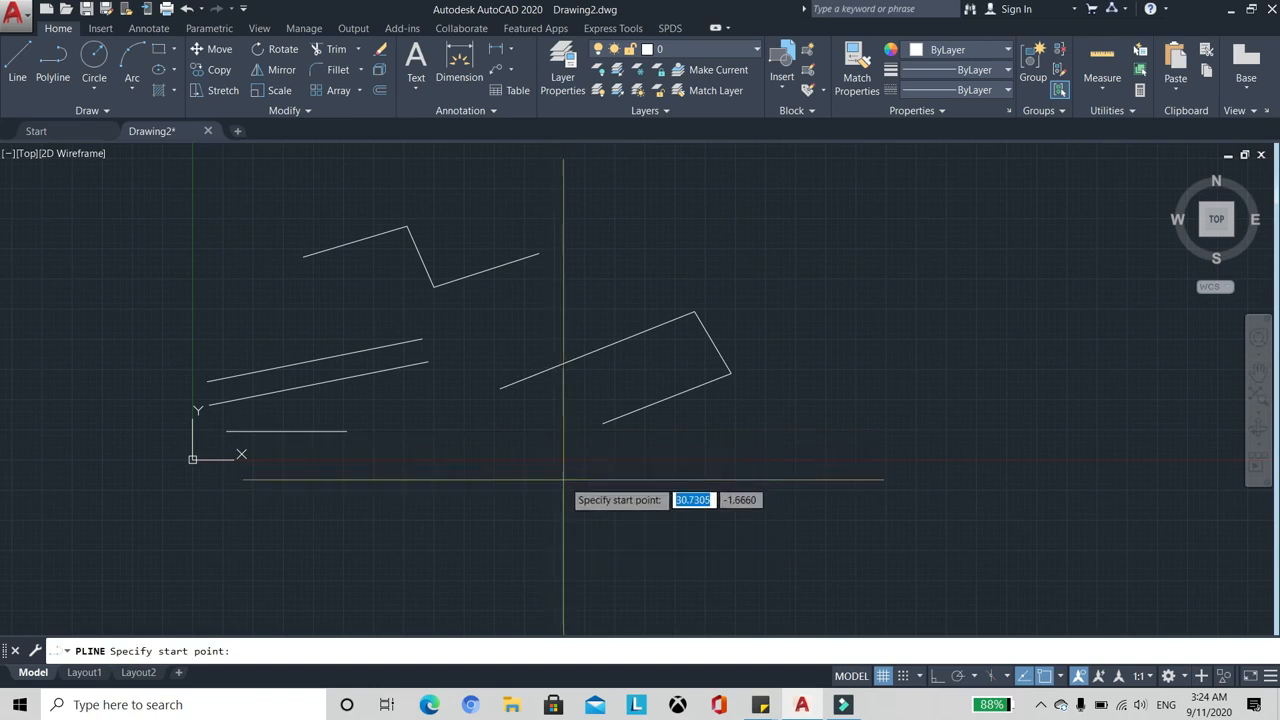
pyautogui.scroll(4, 638, 285)
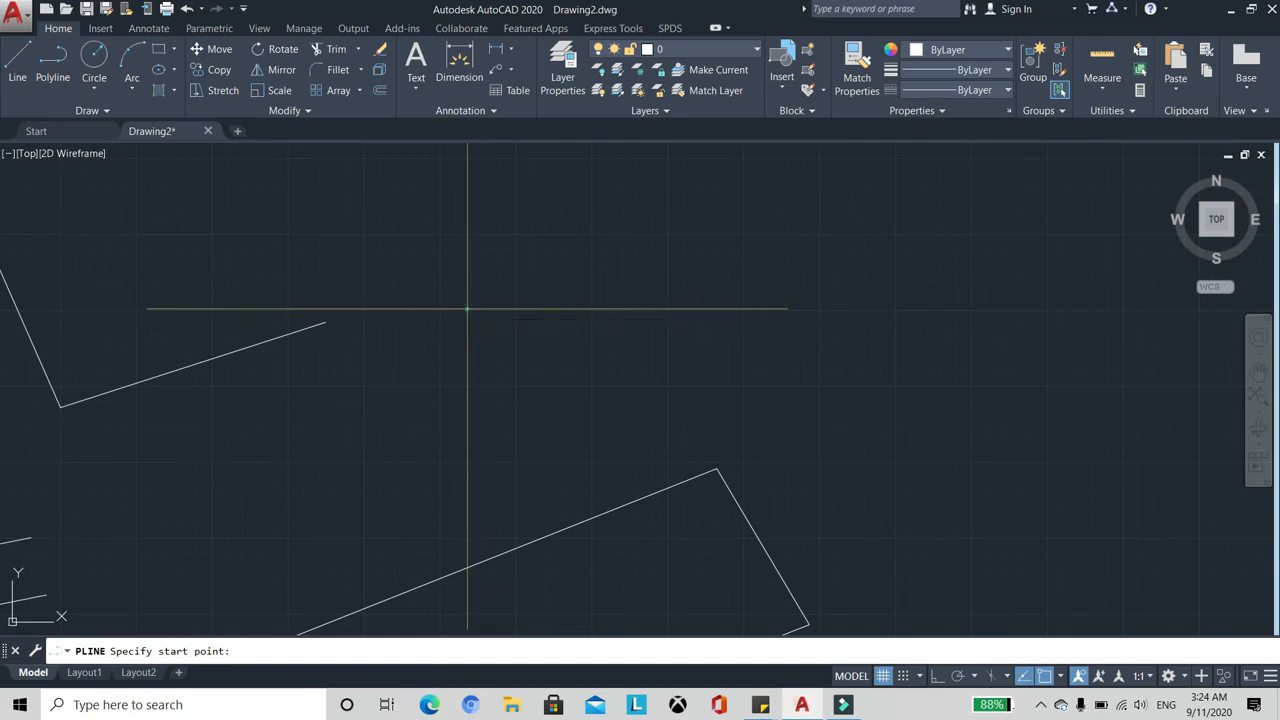
pyautogui.click(469, 306)
pyautogui.scroll(-2, 551, 266)
pyautogui.click(605, 256)
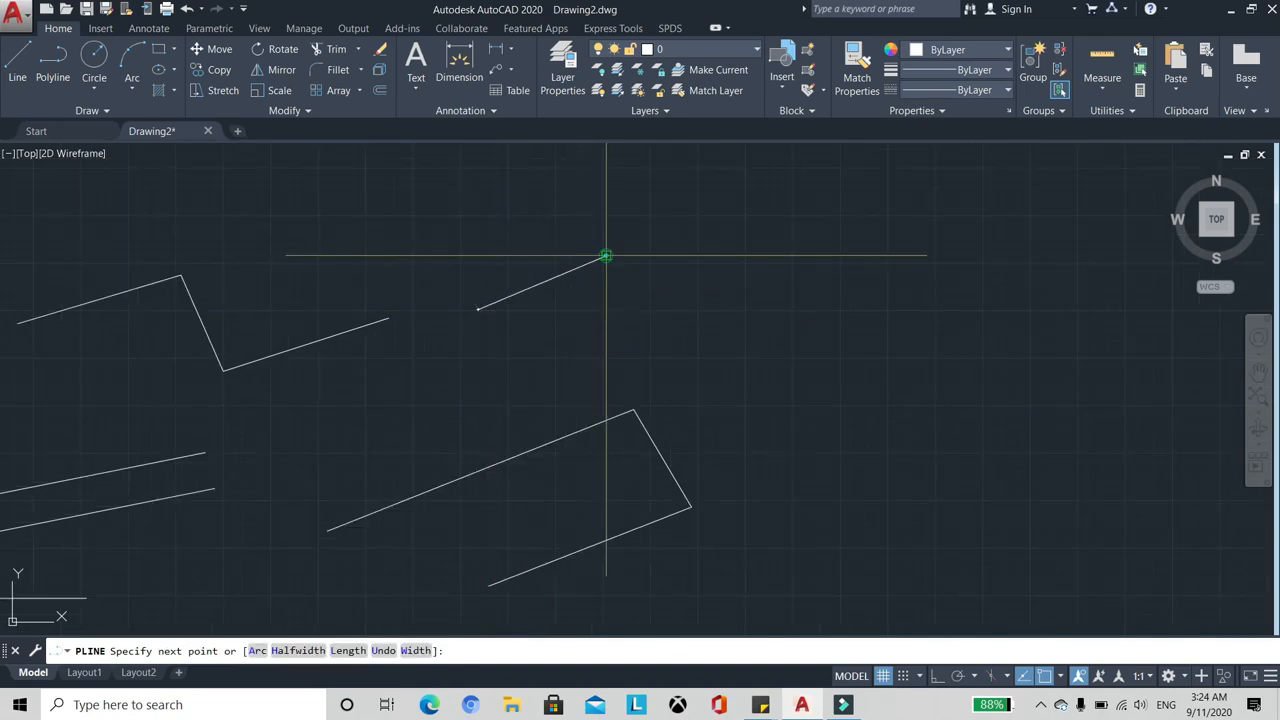
pyautogui.click(650, 325)
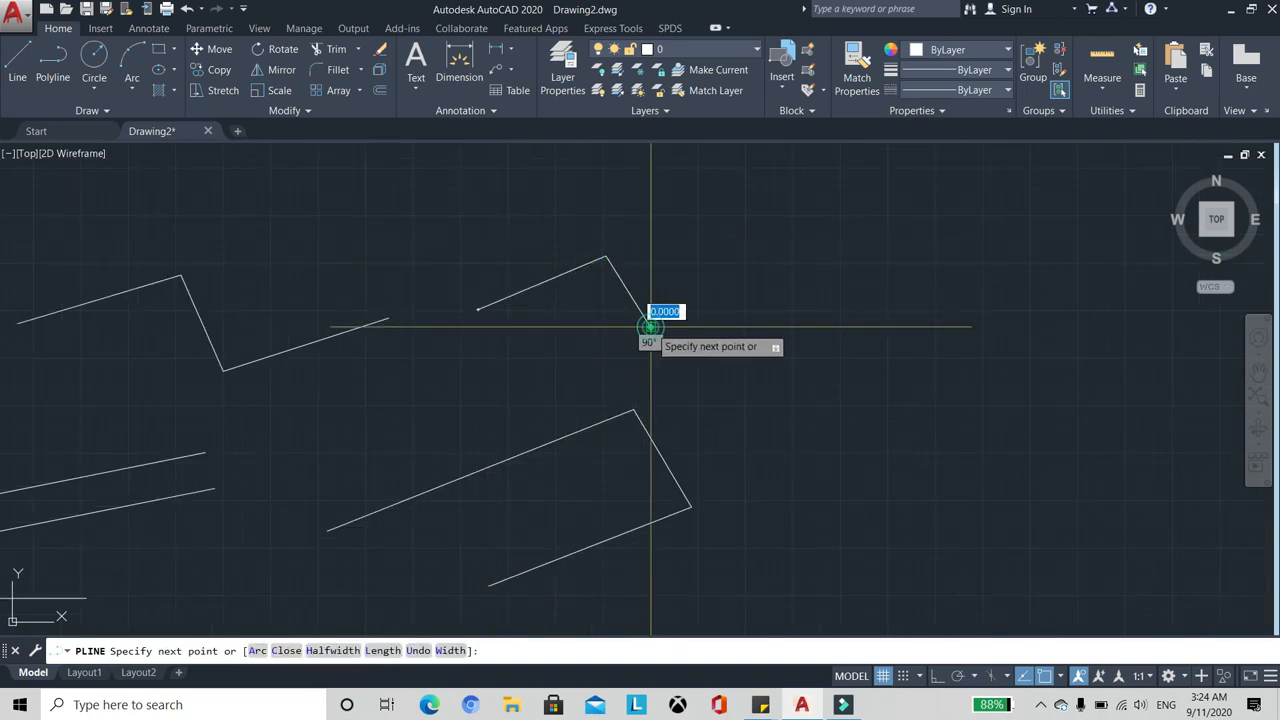
pyautogui.click(748, 280)
pyautogui.click(706, 207)
pyautogui.click(786, 169)
pyautogui.scroll(-2, 596, 318)
pyautogui.scroll(2, 639, 294)
pyautogui.press('Escape')
# Select the five-segment zigzag polyline to examine how its segments form one object, and clear the selection
pyautogui.click(645, 277)
pyautogui.click(560, 303)
pyautogui.scroll(-2, 543, 280)
pyautogui.scroll(2, 593, 252)
pyautogui.scroll(-2, 585, 283)
pyautogui.scroll(2, 583, 265)
pyautogui.scroll(-4, 582, 266)
pyautogui.press('Escape')
pyautogui.scroll(2, 573, 262)
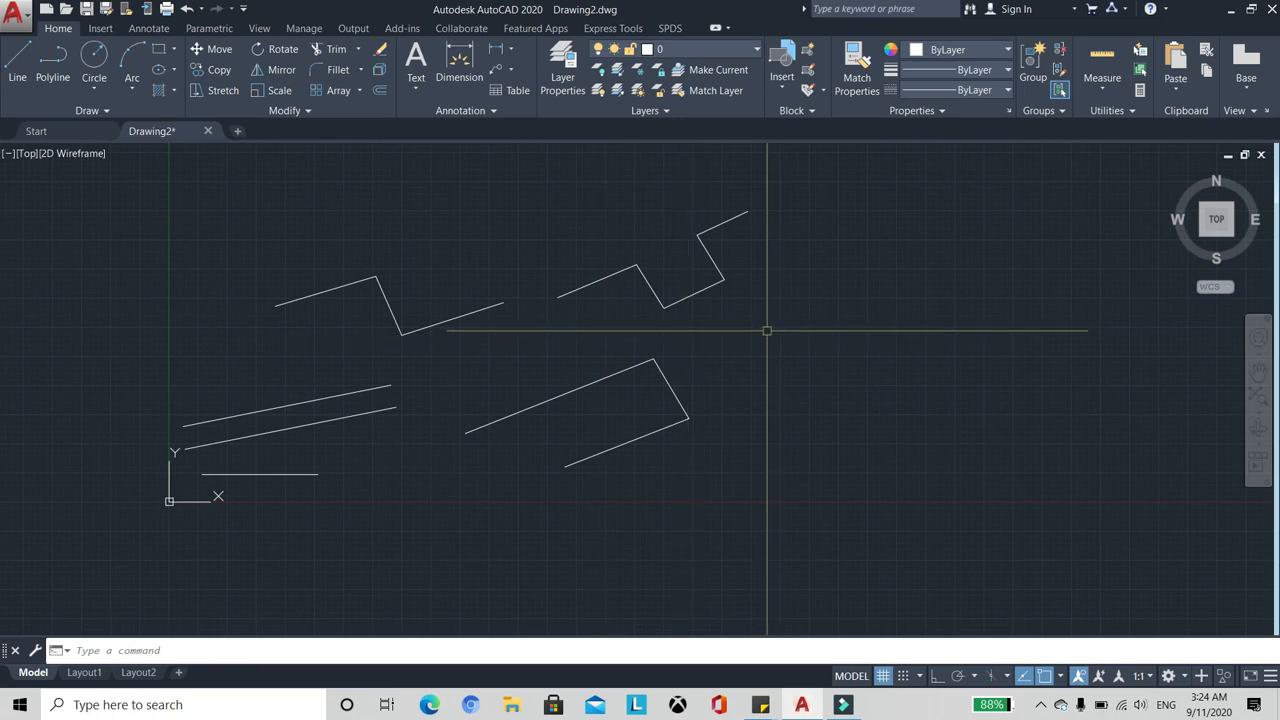
# Turn on Ortho mode and start a polyline beside the existing shapes with a 10-unit segment straight down
pyautogui.click(937, 677)
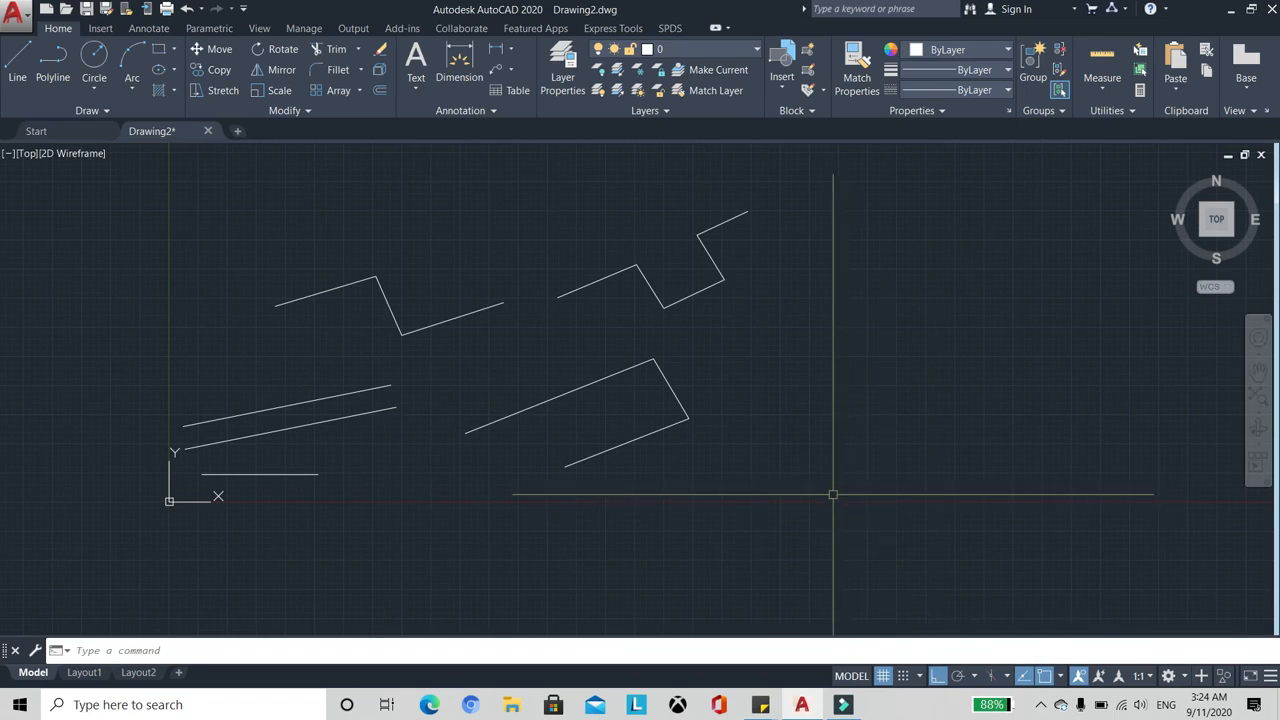
pyautogui.moveTo(702, 494); pyautogui.dragTo(605, 530, button='middle')
pyautogui.moveTo(669, 346); pyautogui.dragTo(578, 335, button='middle')
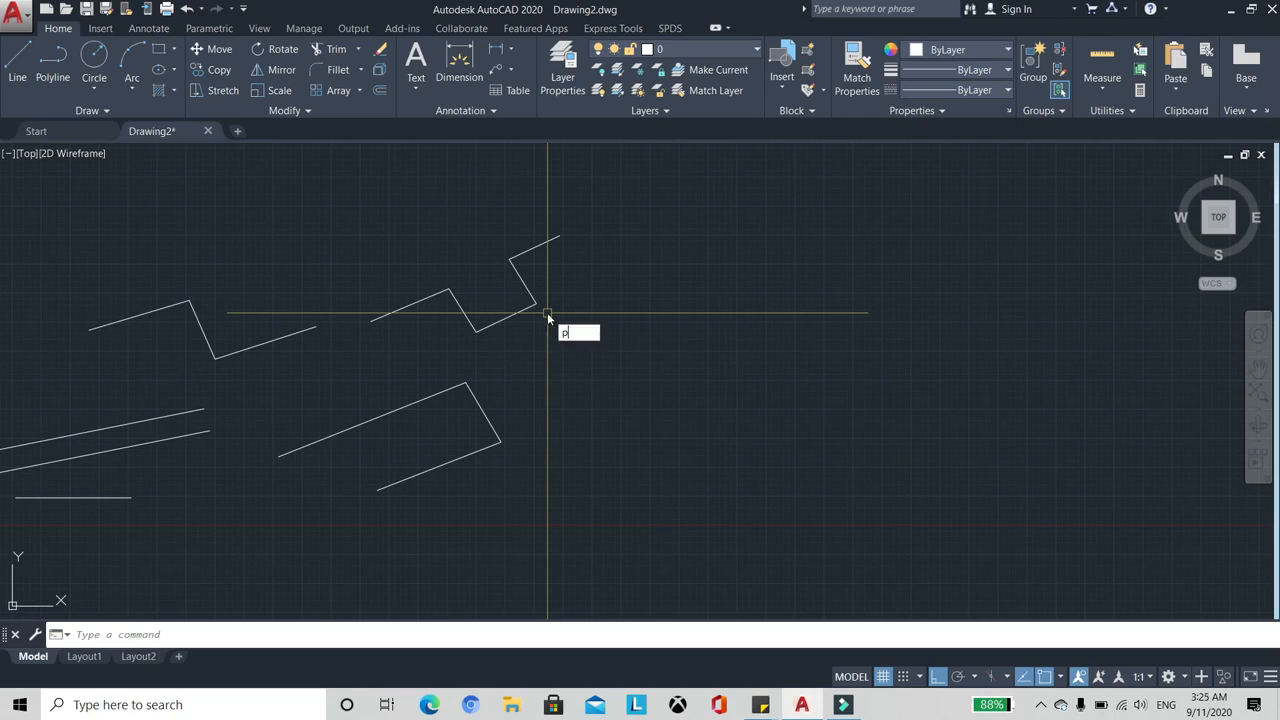
pyautogui.write('l')
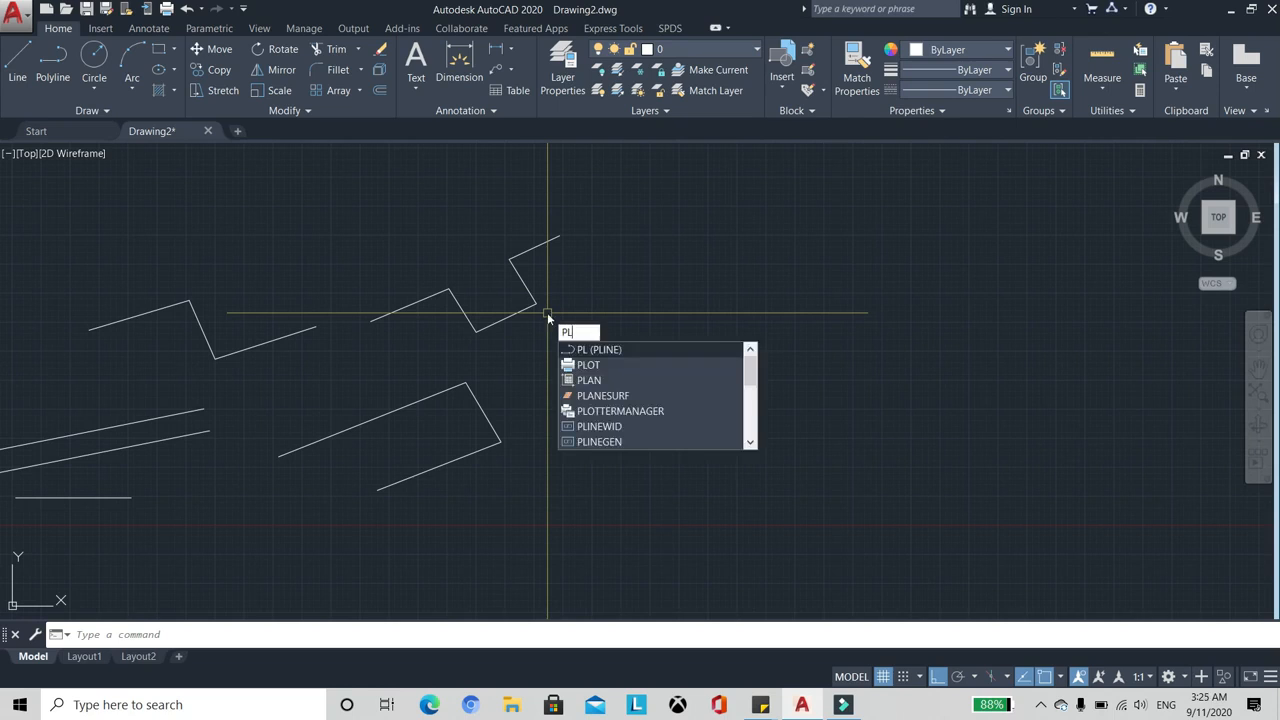
pyautogui.press('Return')
pyautogui.scroll(2, 634, 342)
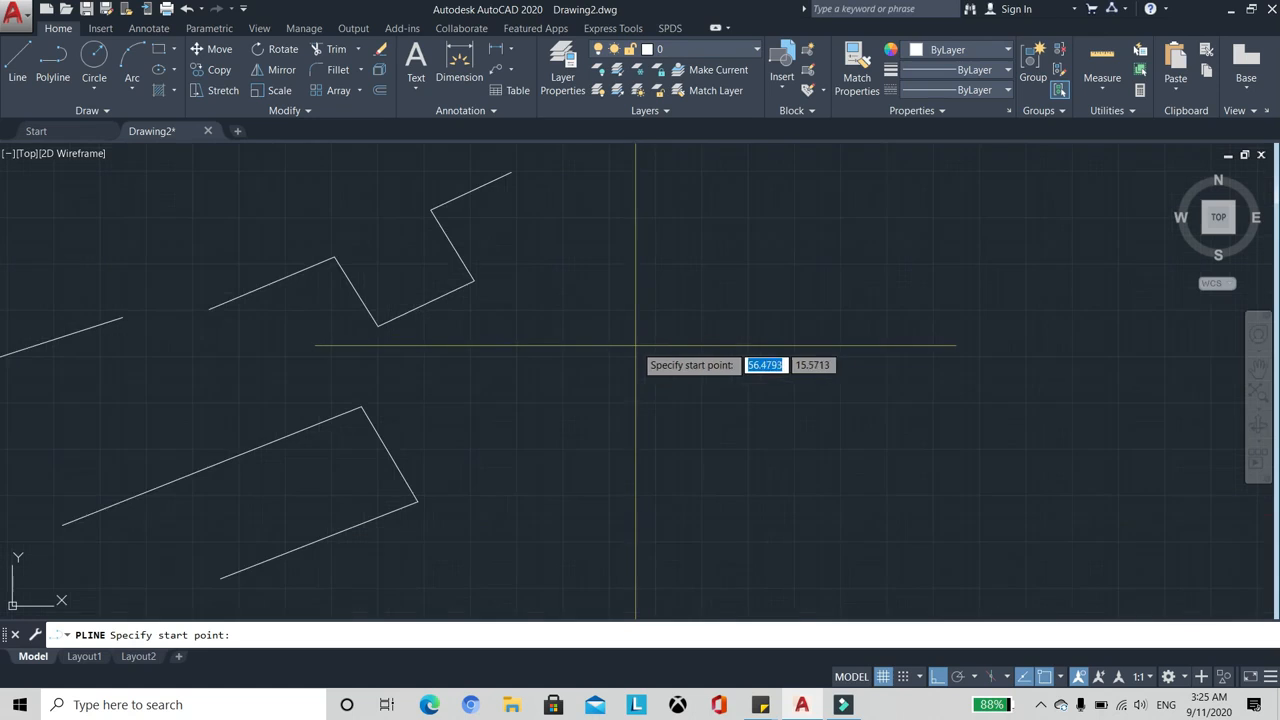
pyautogui.click(561, 322)
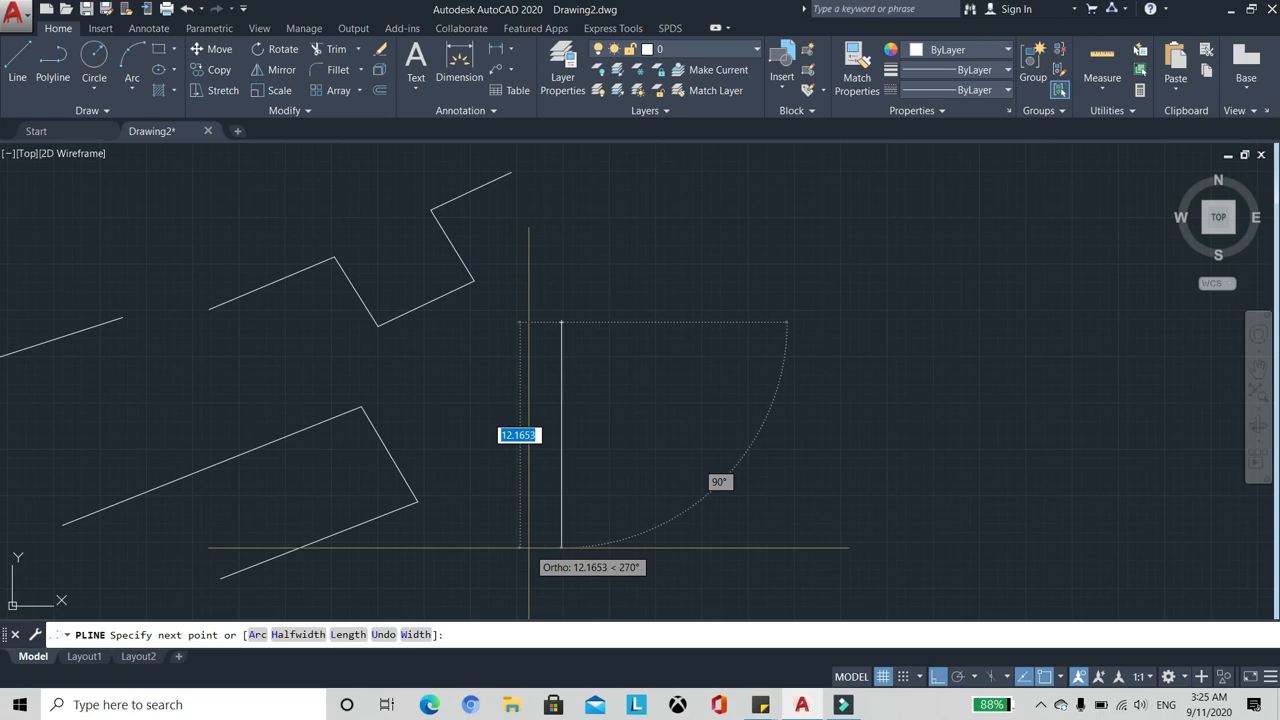
pyautogui.write('1')
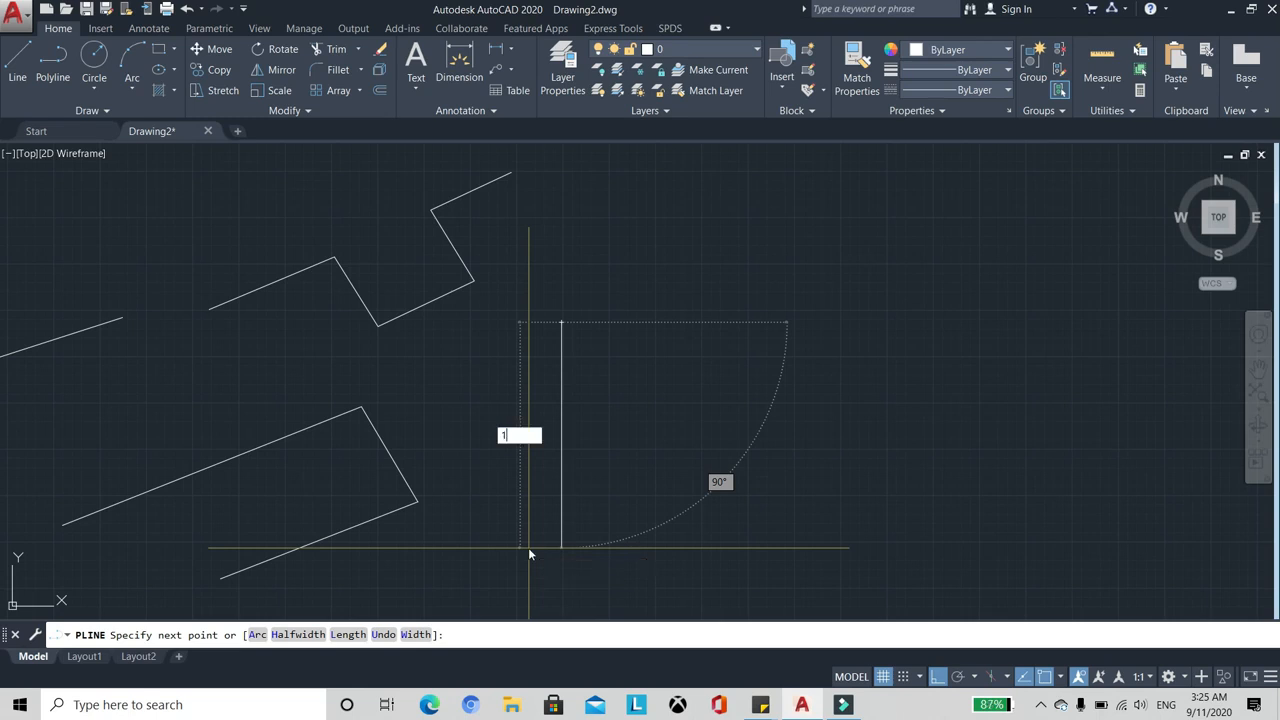
pyautogui.write('0')
pyautogui.press('Return')
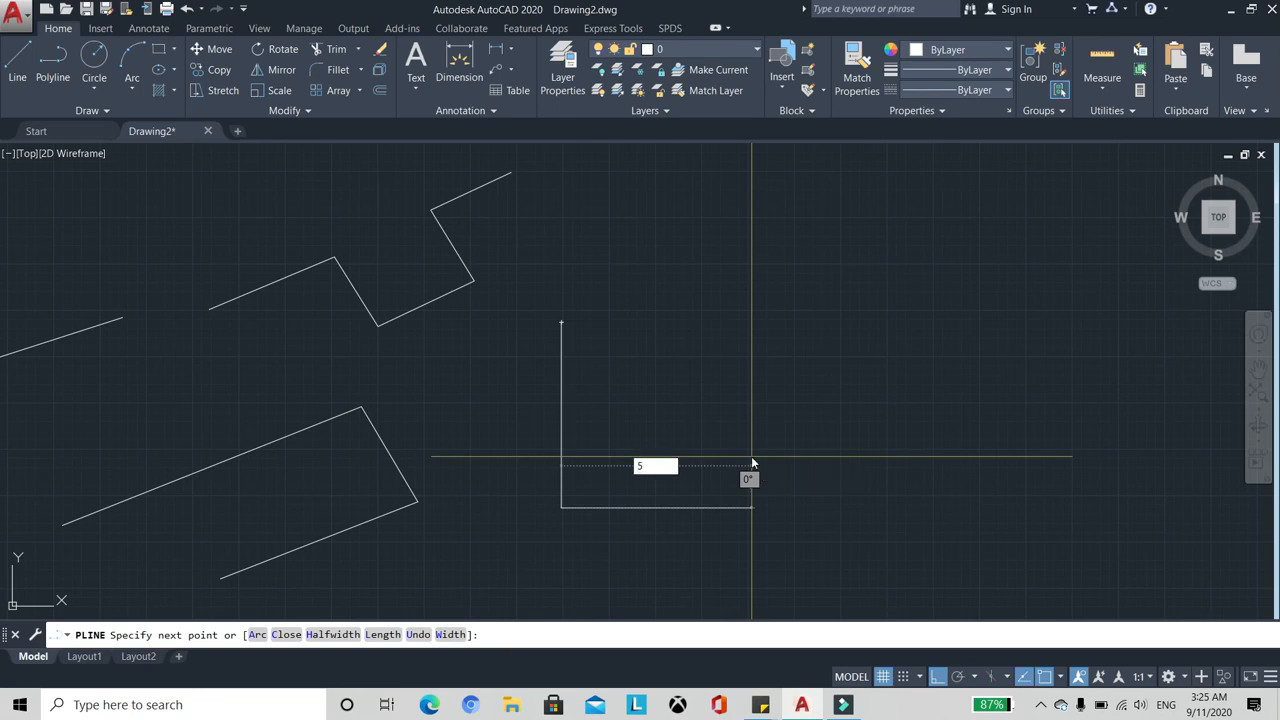
# Continue the polyline with 5-unit segments right, up, right and up, and end the command
pyautogui.press('Return')
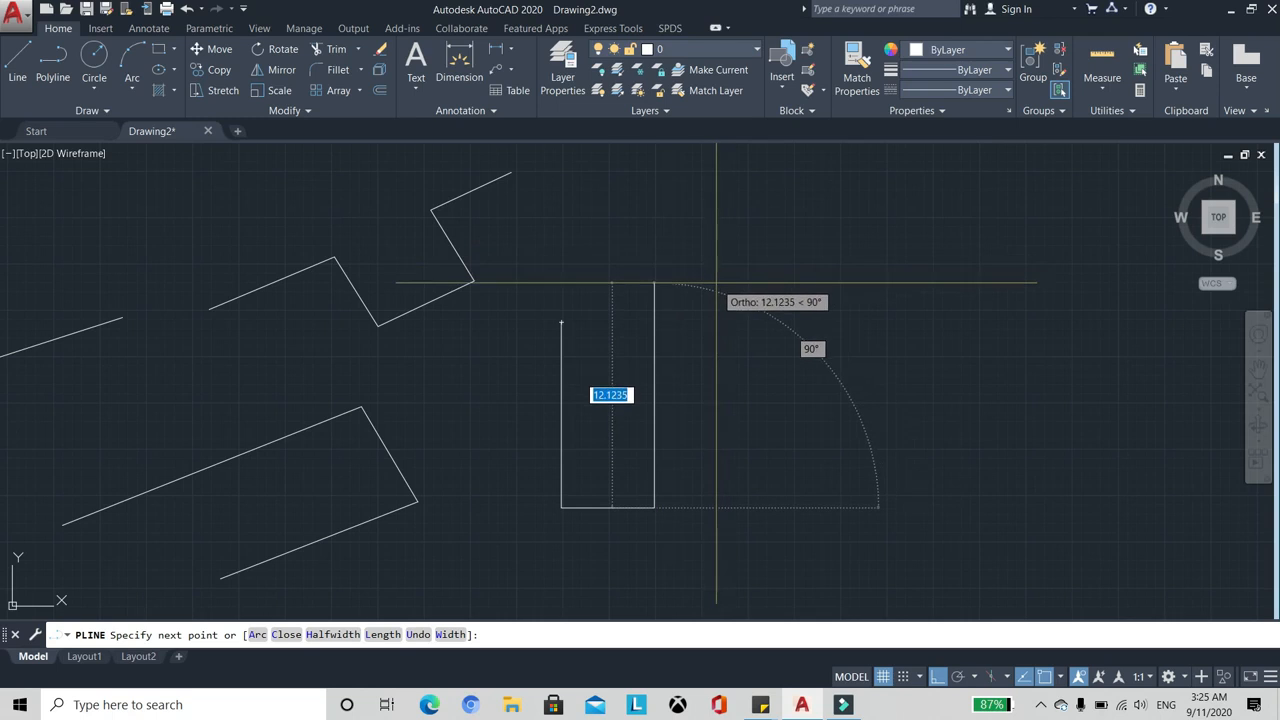
pyautogui.write('5')
pyautogui.press('Return')
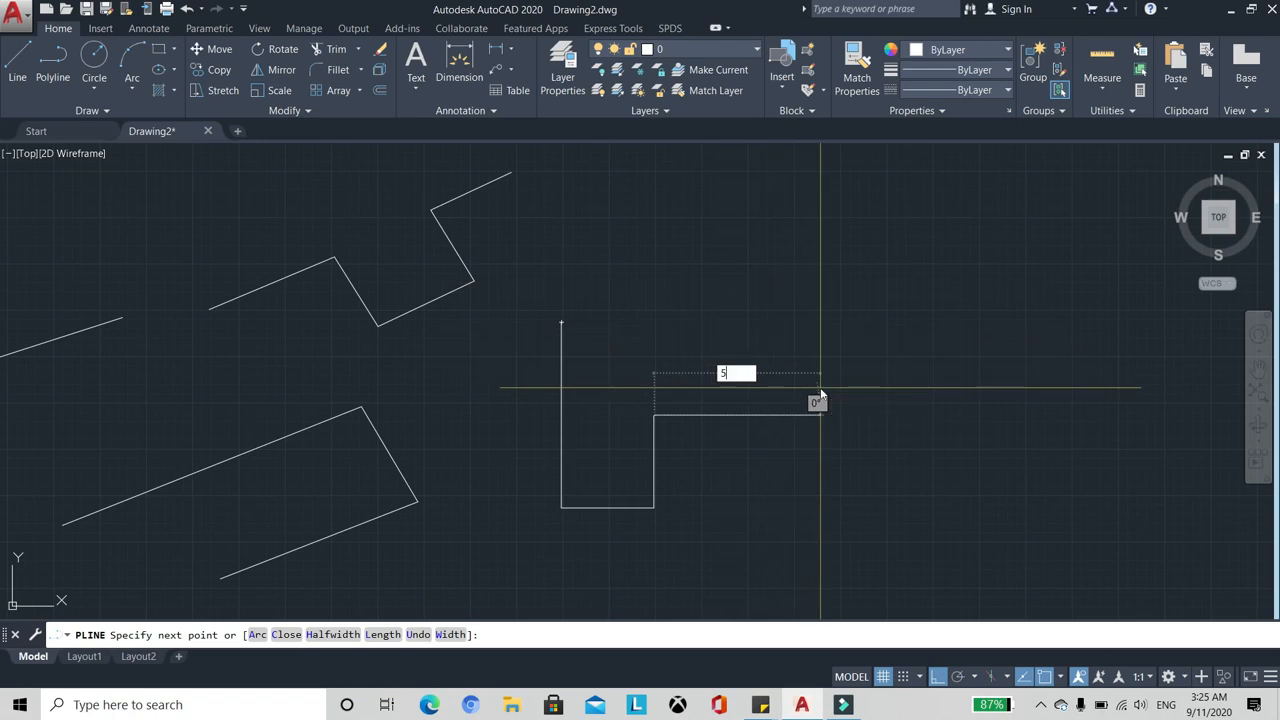
pyautogui.press('Return')
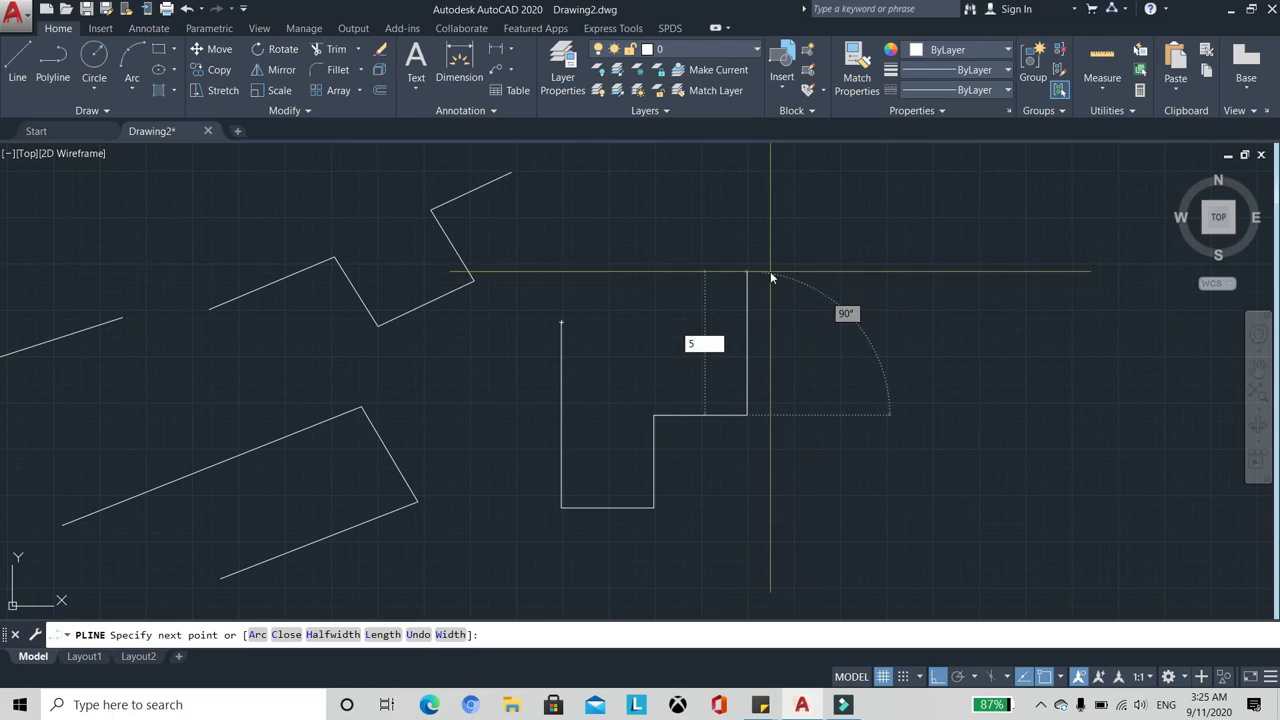
pyautogui.write('5')
pyautogui.press('Return')
pyautogui.press('Escape')
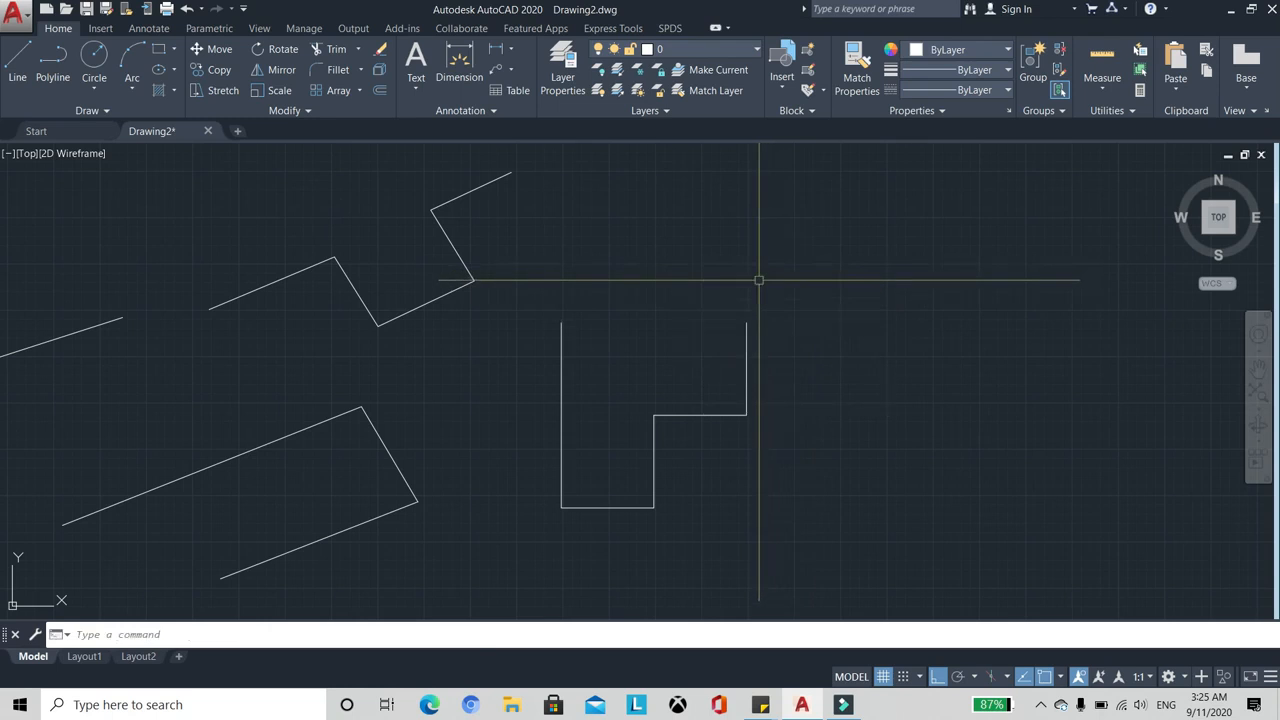
# Select the stepped polyline to examine how its five segments behave as one object, and clear the selection
pyautogui.scroll(2, 662, 470)
pyautogui.scroll(-2, 540, 440)
pyautogui.scroll(2, 538, 446)
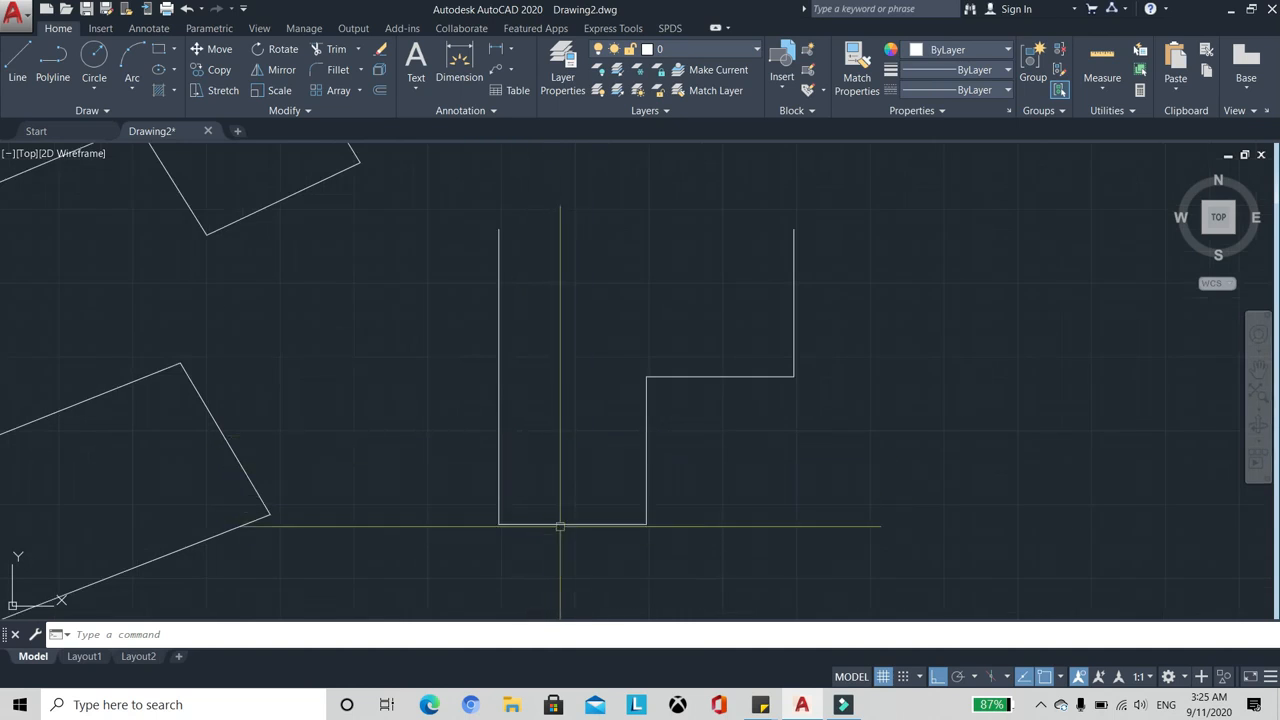
pyautogui.scroll(-2, 510, 490)
pyautogui.scroll(2, 520, 470)
pyautogui.click(534, 443)
pyautogui.click(443, 391)
pyautogui.scroll(-2, 480, 382)
pyautogui.scroll(2, 566, 382)
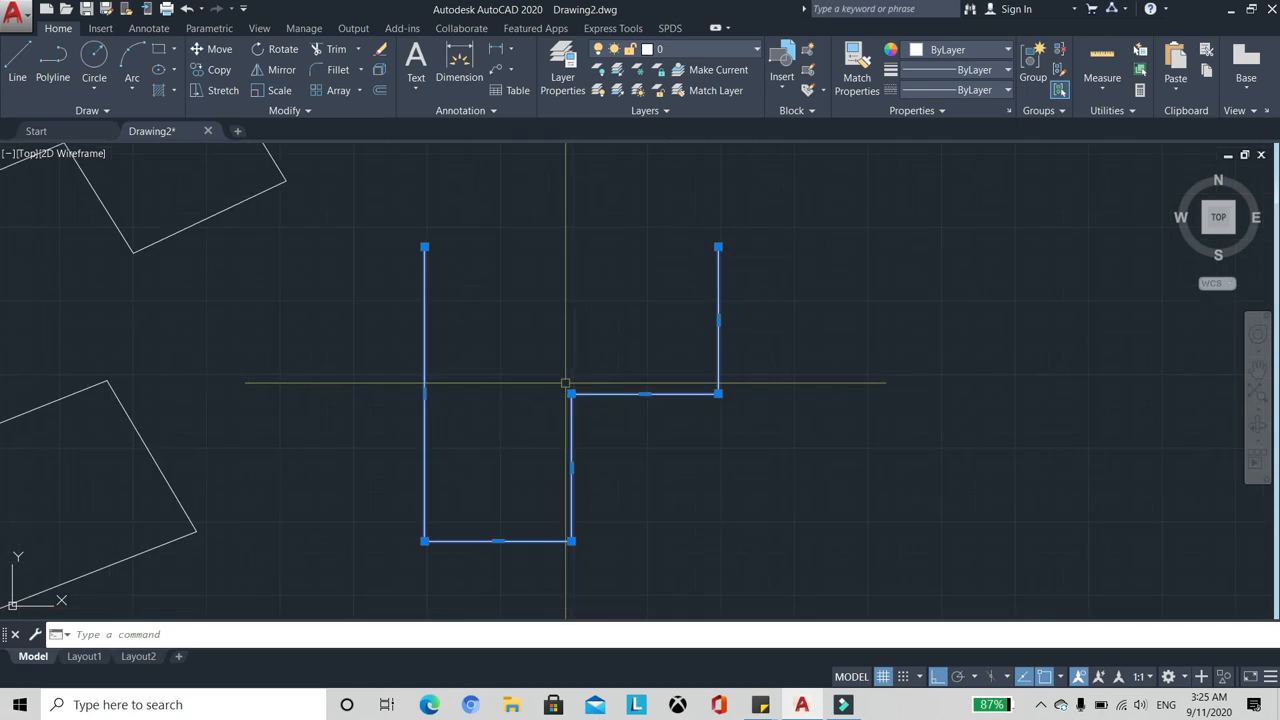
pyautogui.click(461, 390)
pyautogui.press('Escape')
# Select the stepped polyline once more by crossing its lower corner to inspect its grips, and deselect it
pyautogui.scroll(-3, 491, 380)
pyautogui.scroll(2, 623, 323)
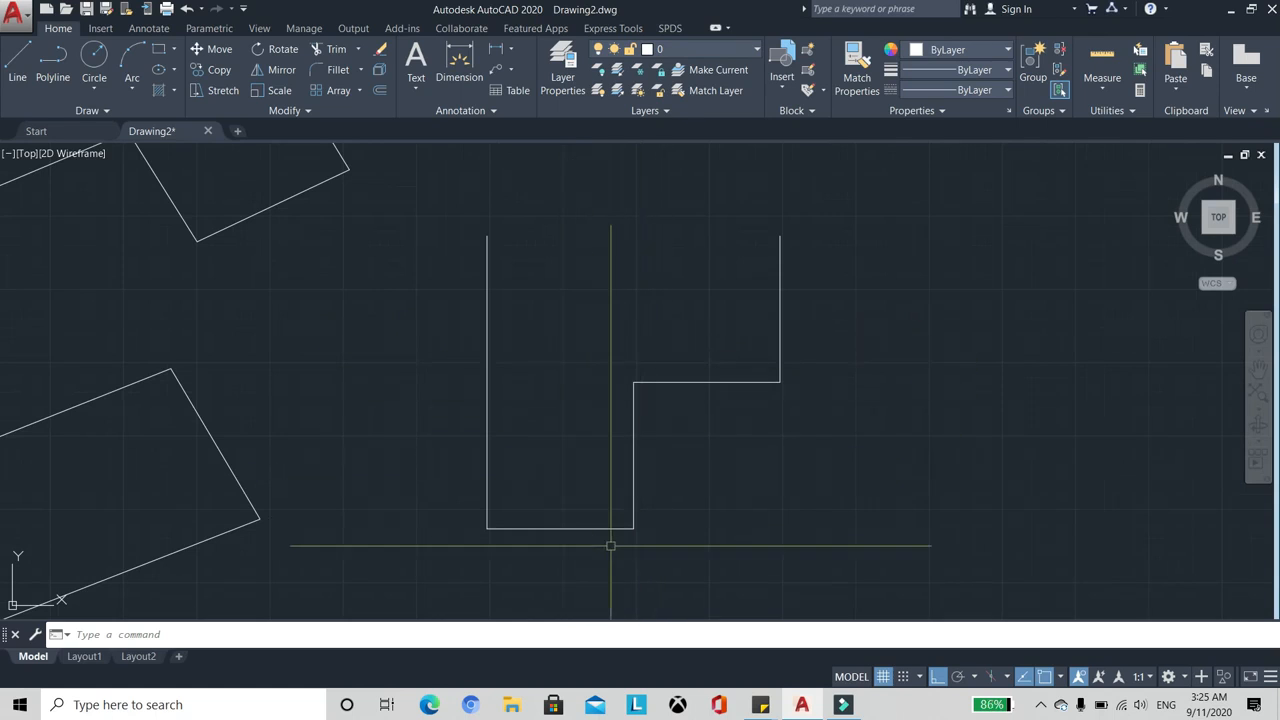
pyautogui.click(677, 540)
pyautogui.click(578, 467)
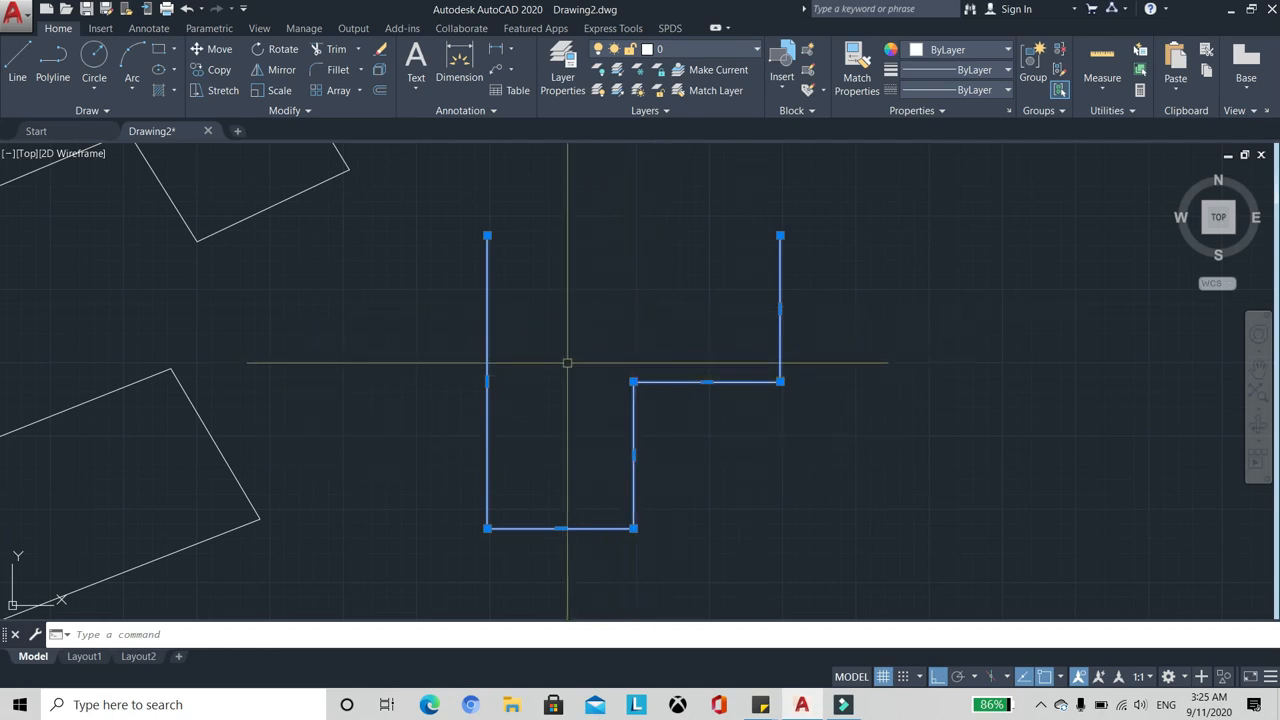
pyautogui.press('Escape')
pyautogui.scroll(-4, 560, 385)
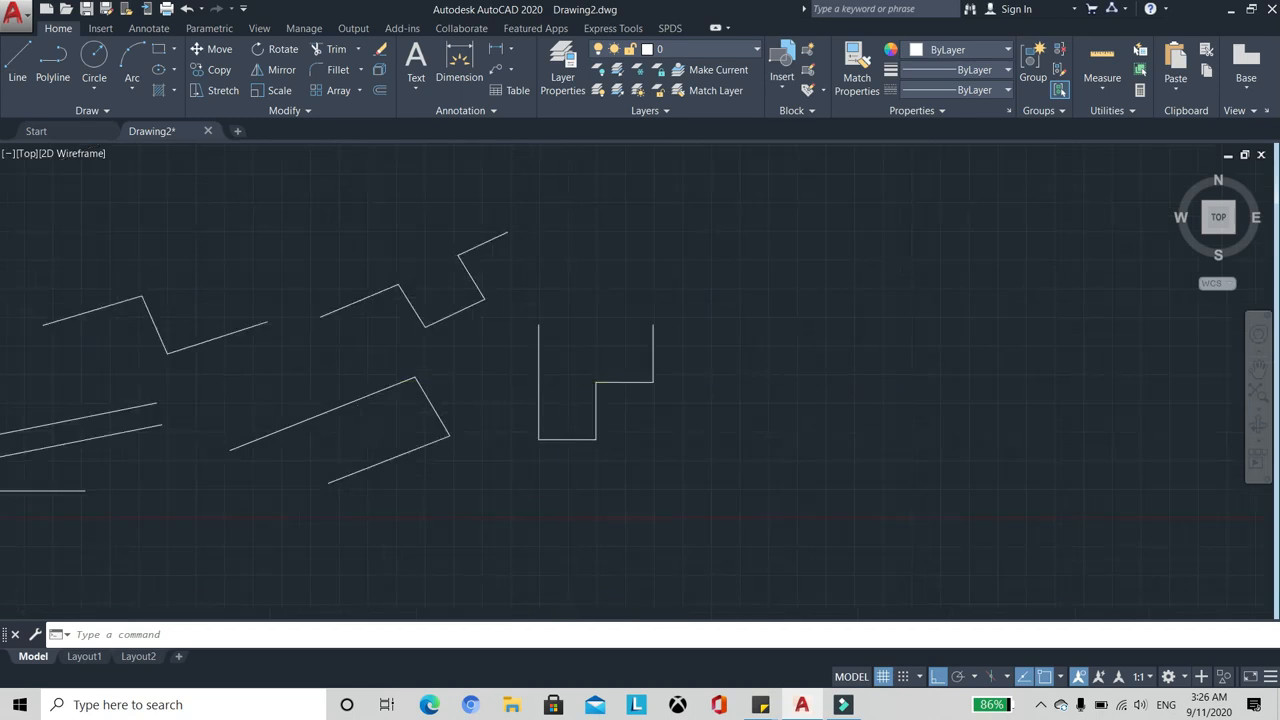
pyautogui.scroll(2, 570, 373)
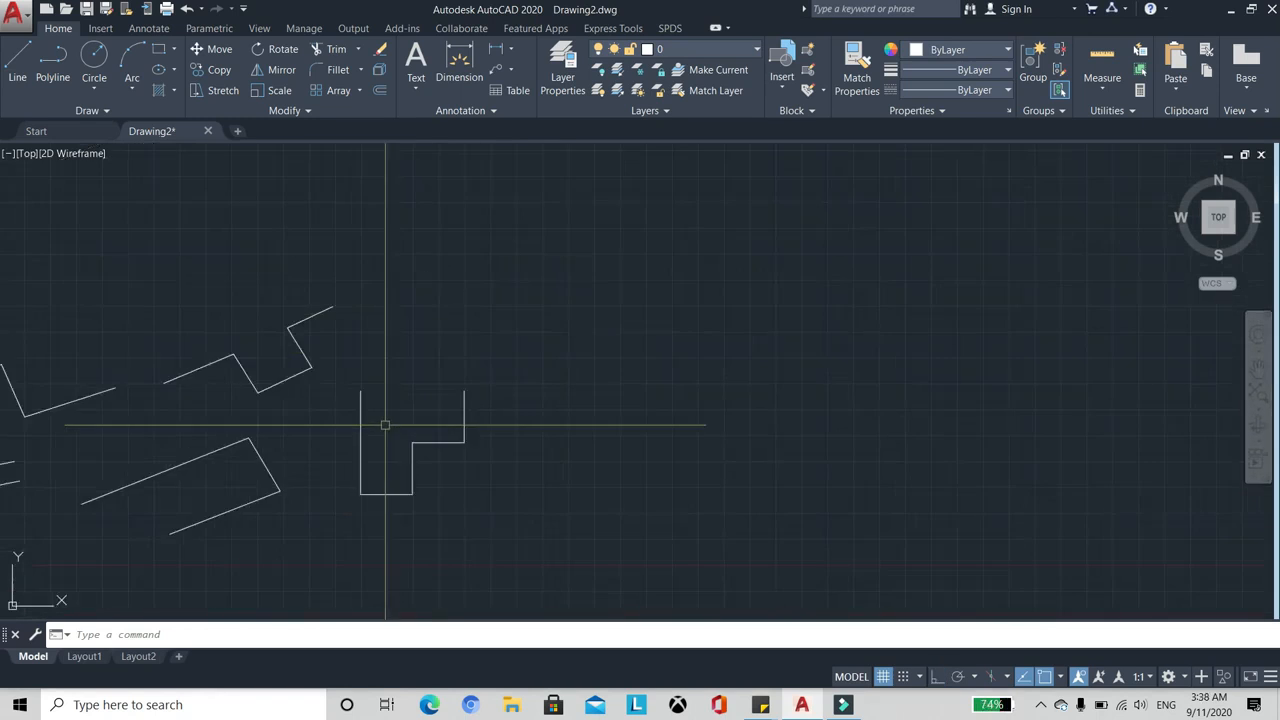
# Draw a circle with a radius of 5 above the stepped polyline
pyautogui.scroll(3, 386, 395)
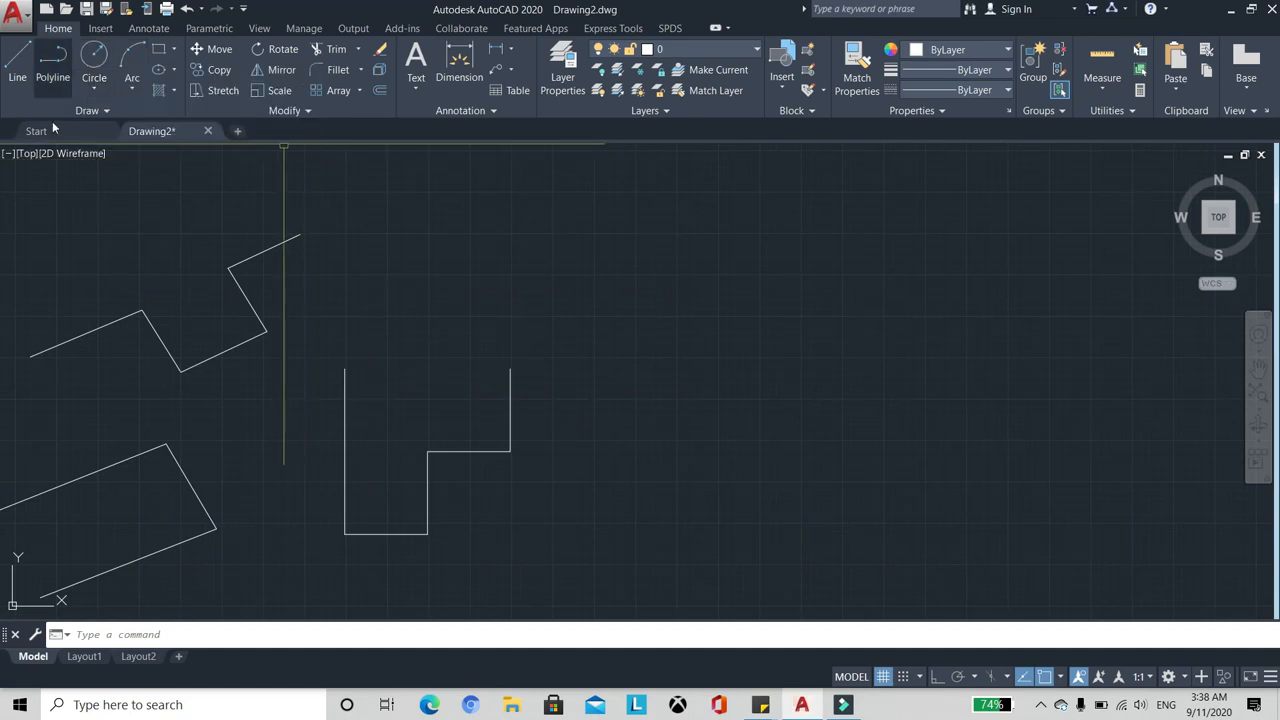
pyautogui.click(97, 63)
pyautogui.scroll(-2, 274, 247)
pyautogui.scroll(2, 414, 257)
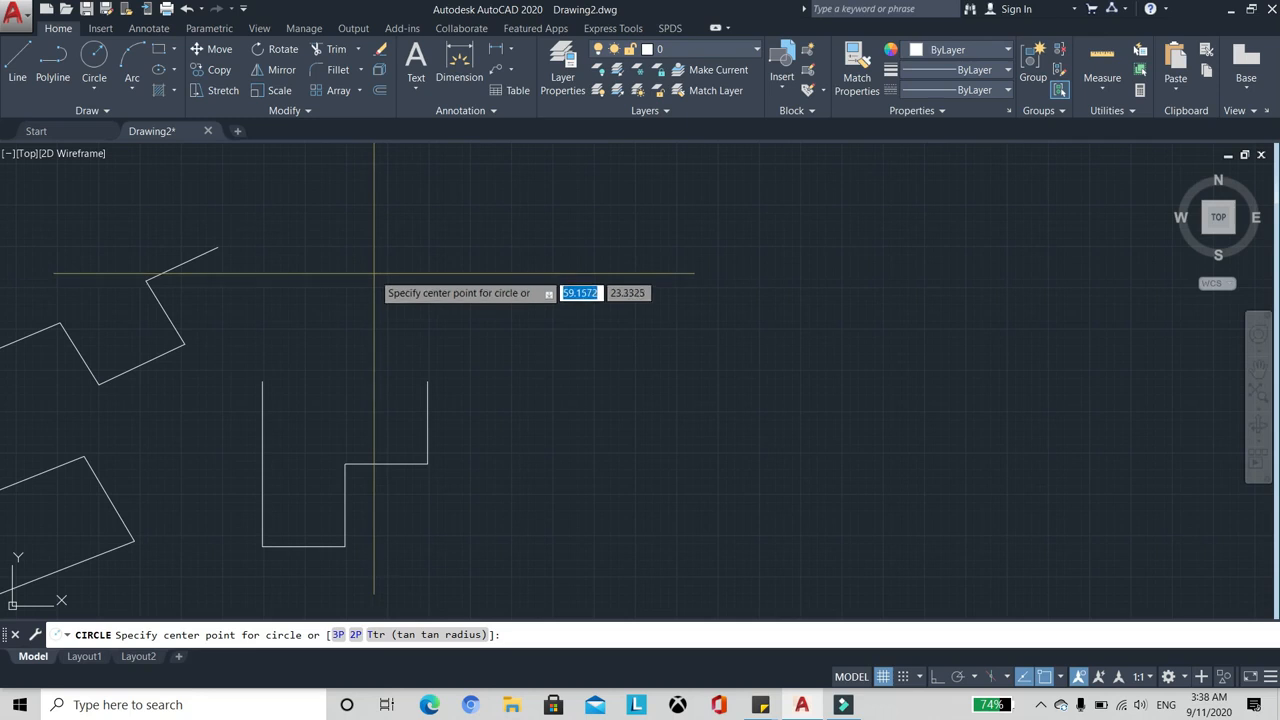
pyautogui.click(374, 273)
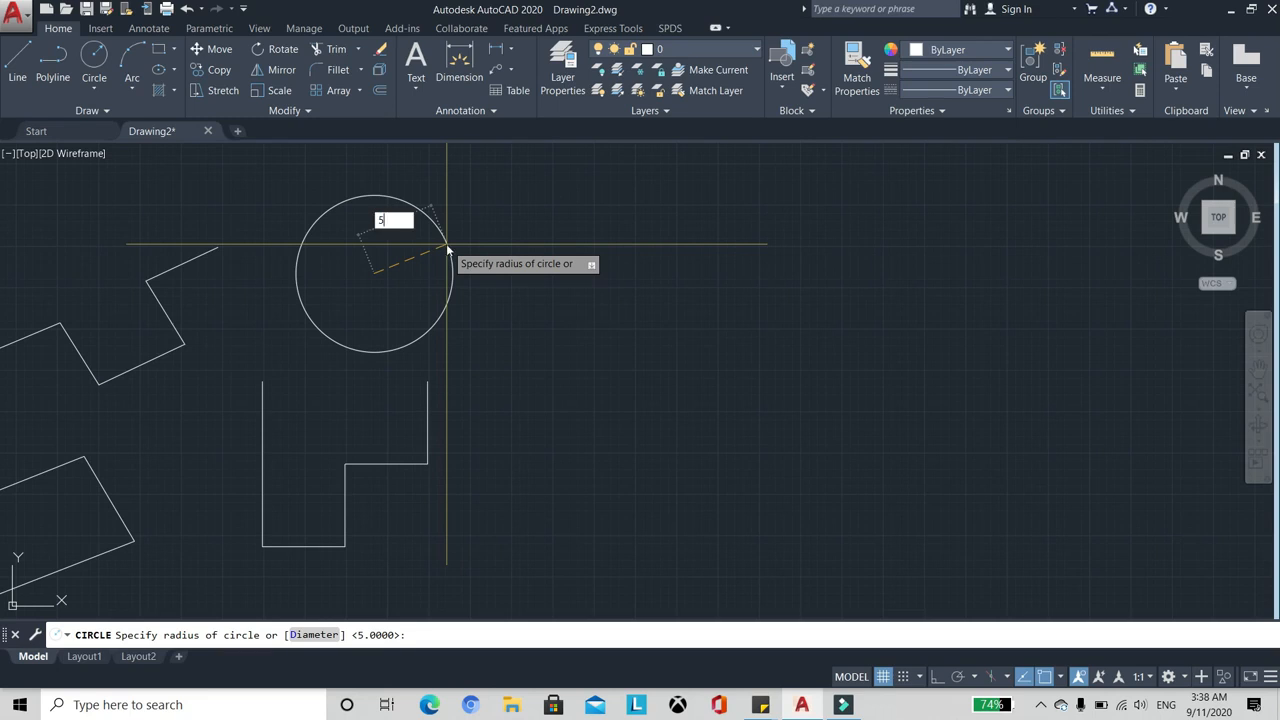
pyautogui.press('Return')
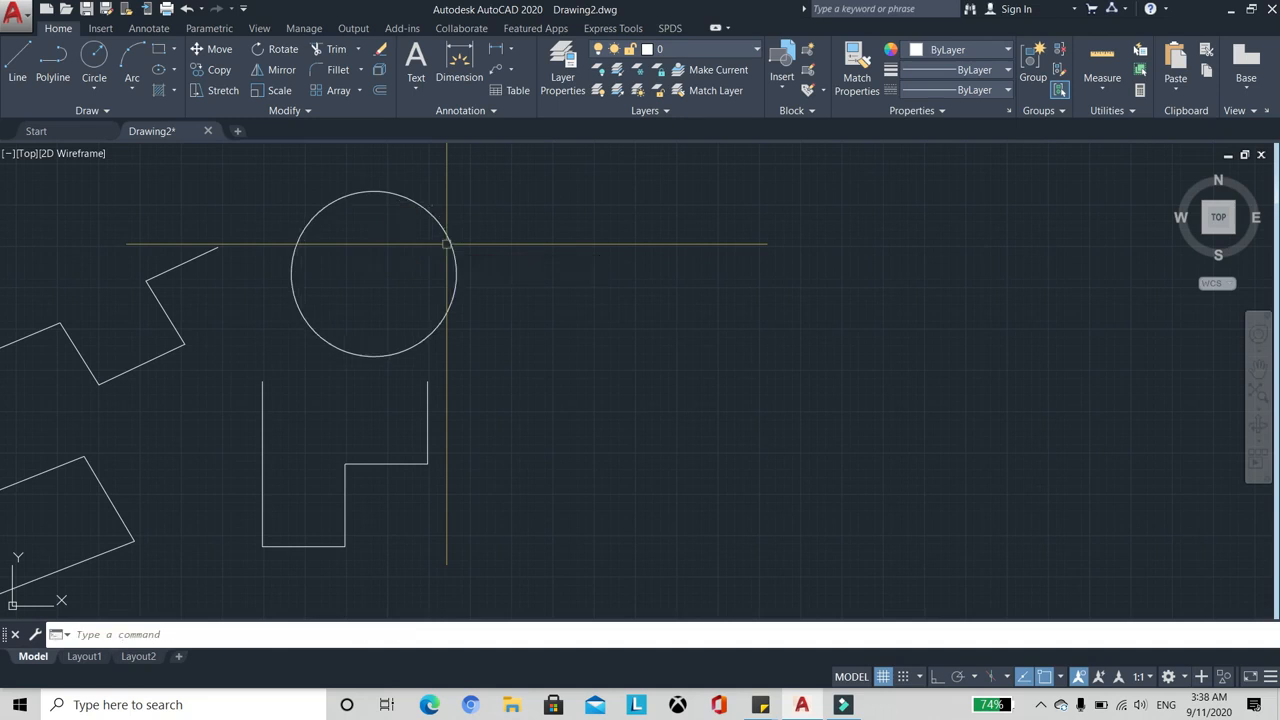
# Measure the circle's diameter with the Distance command between its left and right quadrant points
pyautogui.moveTo(350, 288); pyautogui.dragTo(357, 315, button='middle')
pyautogui.scroll(2, 329, 243)
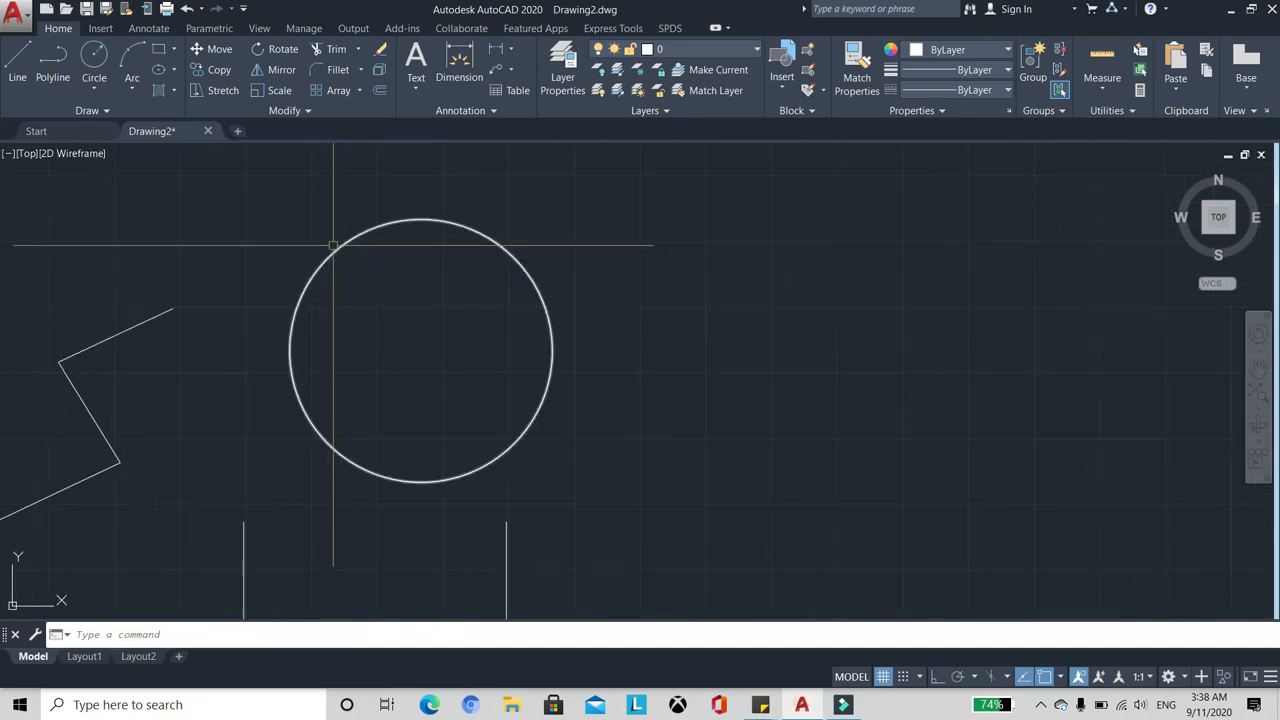
pyautogui.write('di')
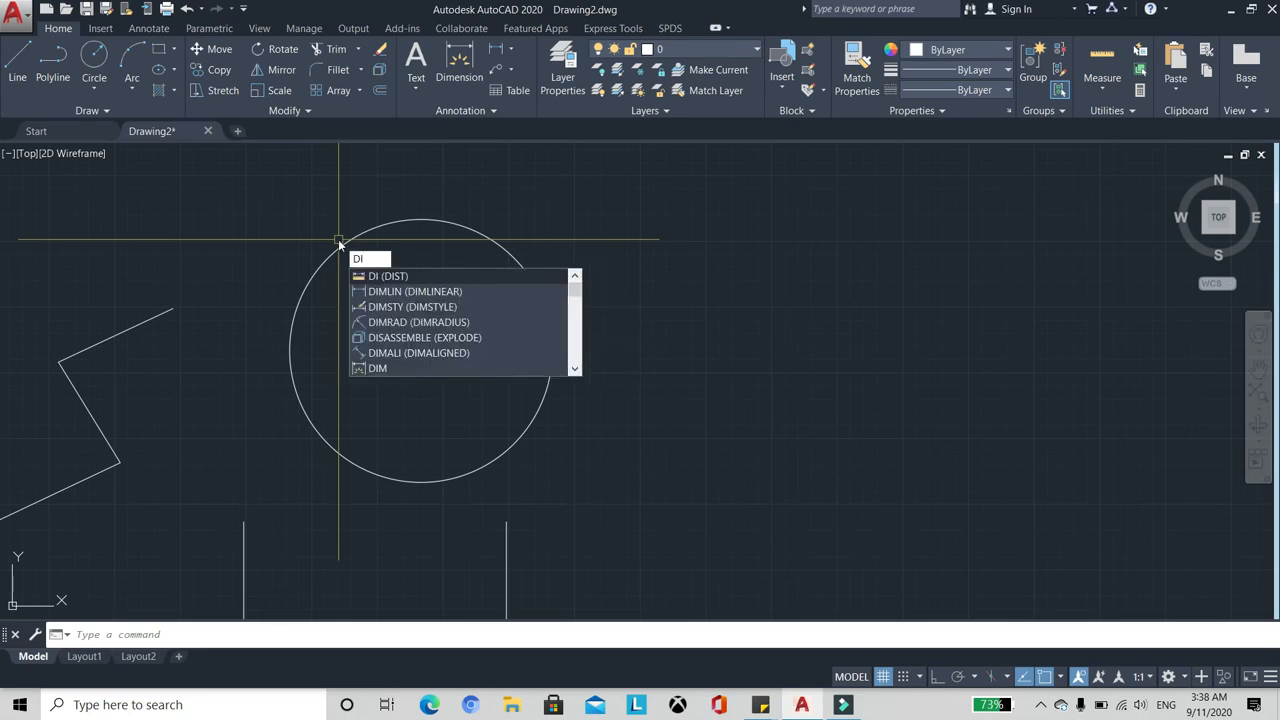
pyautogui.press('Return')
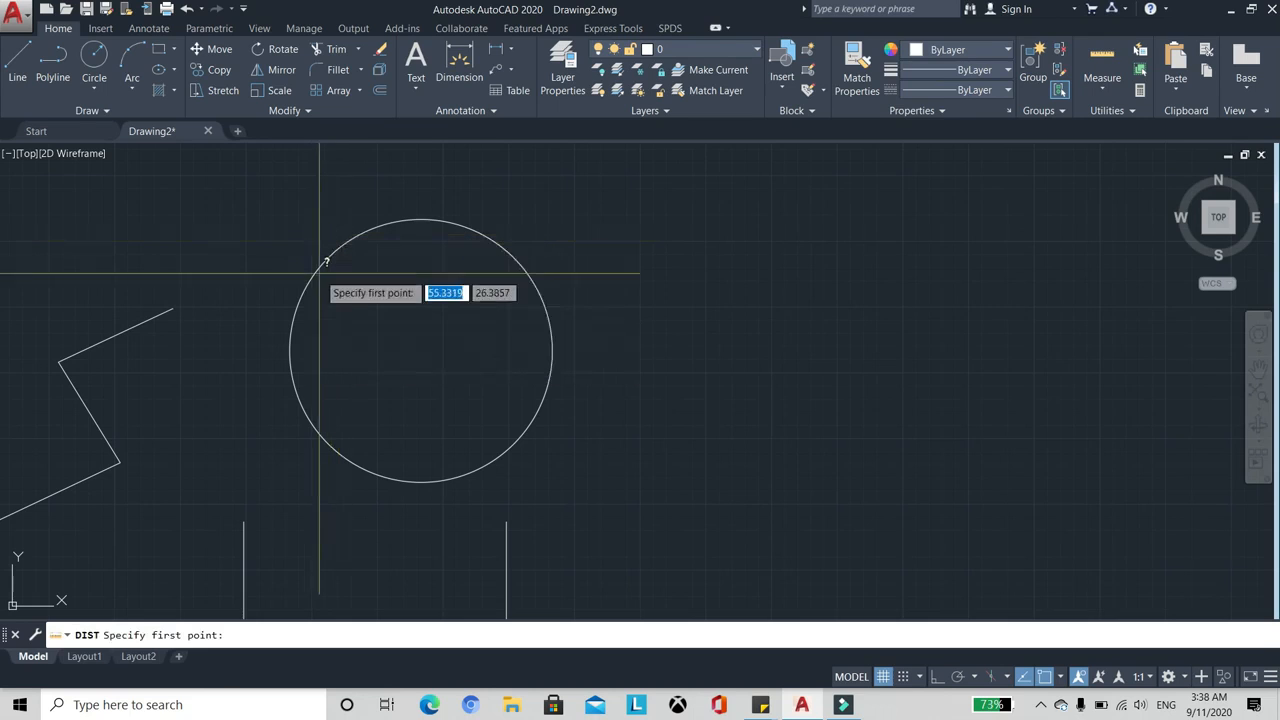
pyautogui.click(290, 350)
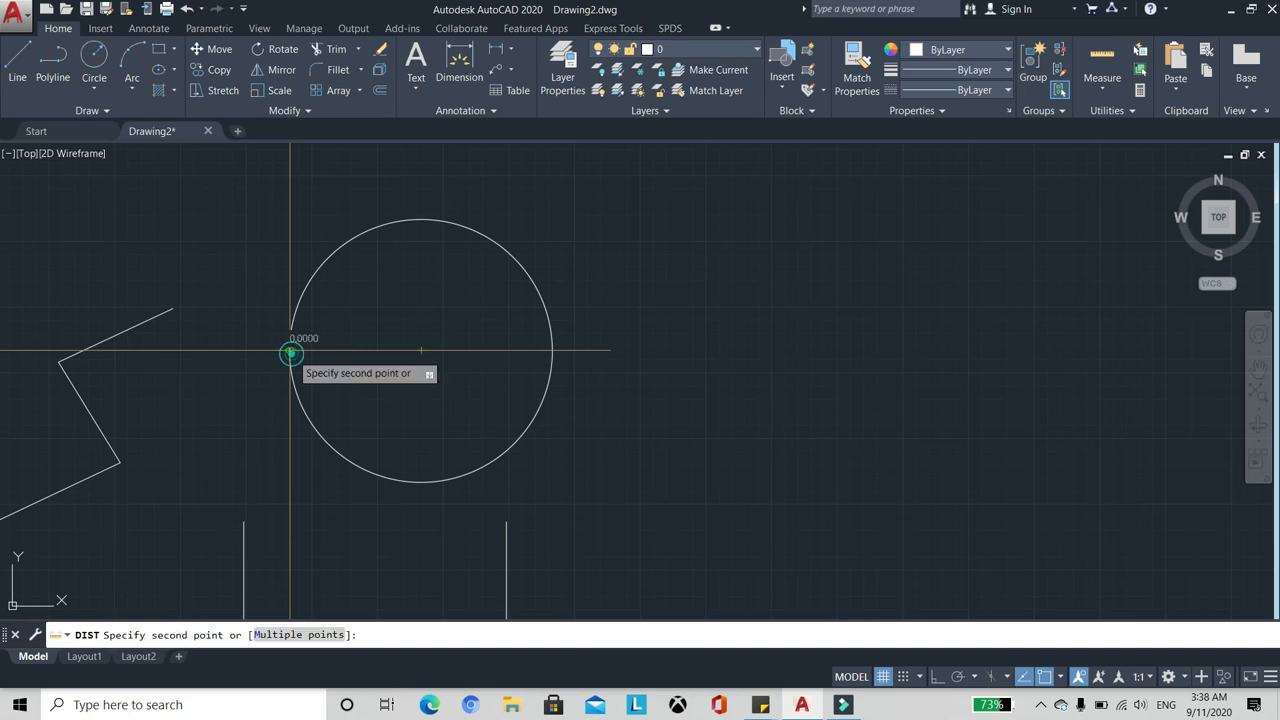
pyautogui.click(553, 350)
pyautogui.scroll(1, 343, 286)
pyautogui.scroll(-3, 497, 271)
pyautogui.scroll(2, 433, 271)
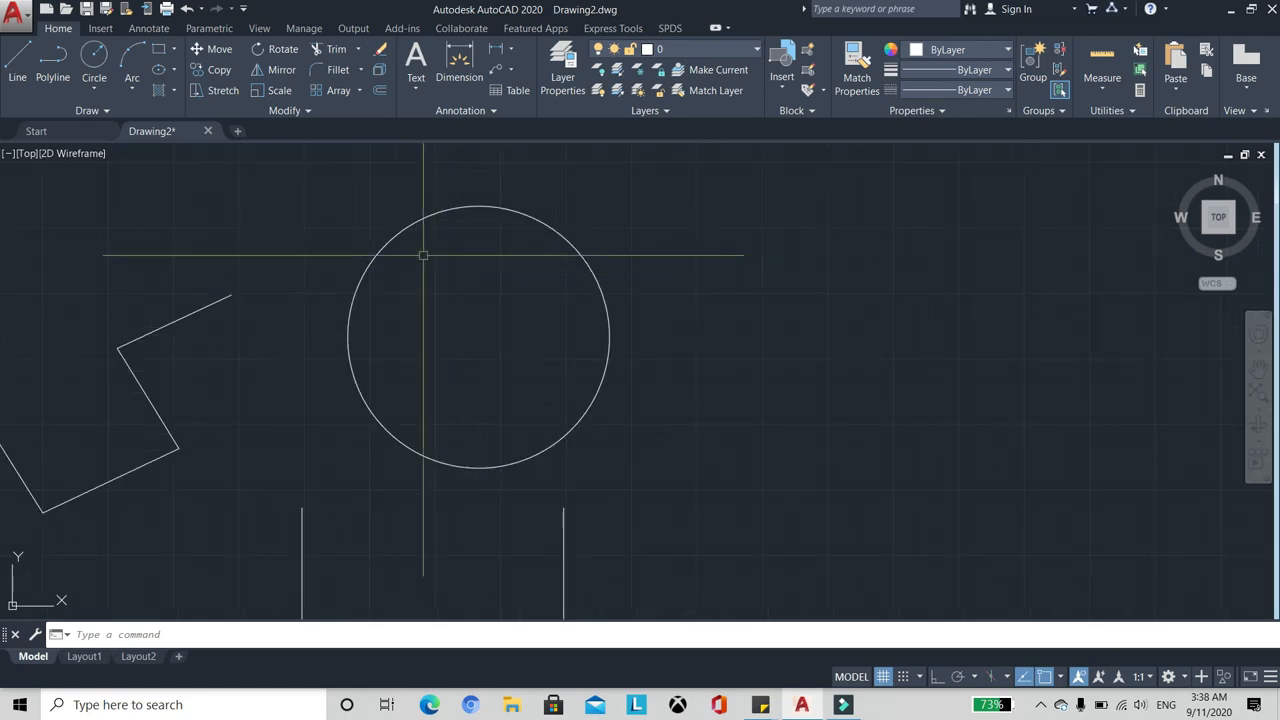
# Check the circle's diameter with a Diameter dimension preview, then cancel without placing the dimension
pyautogui.click(148, 29)
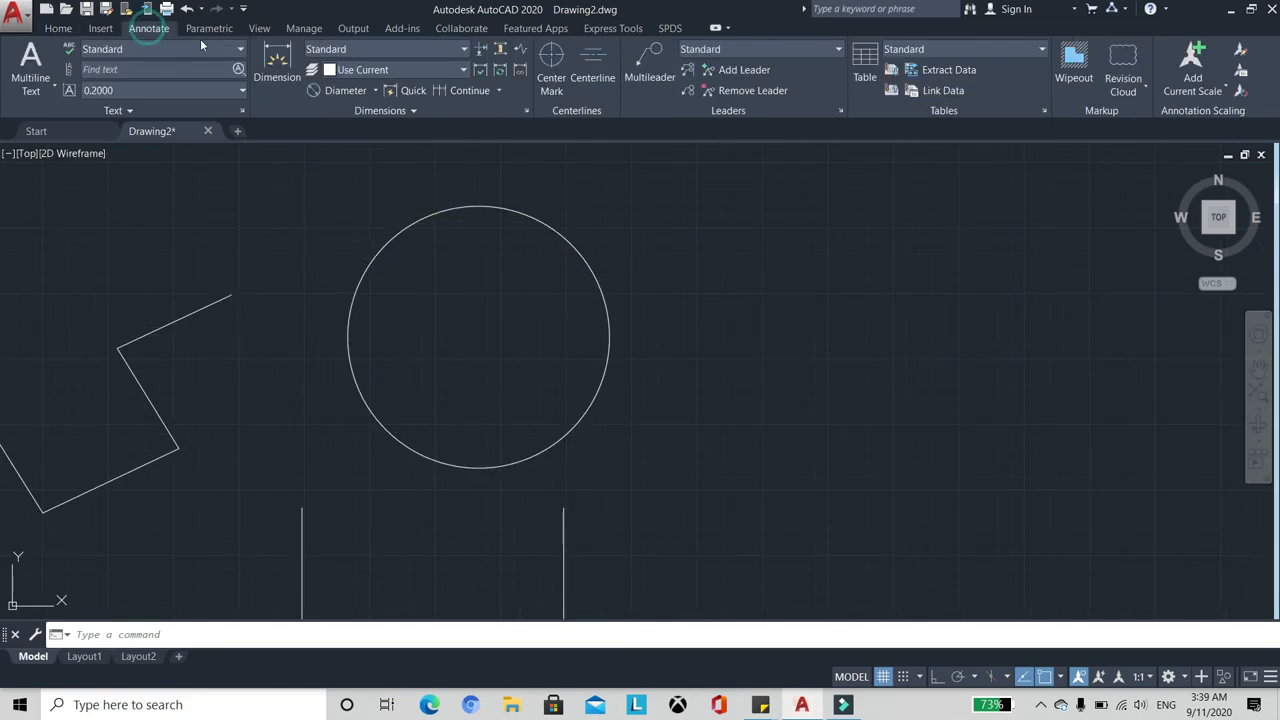
pyautogui.click(376, 90)
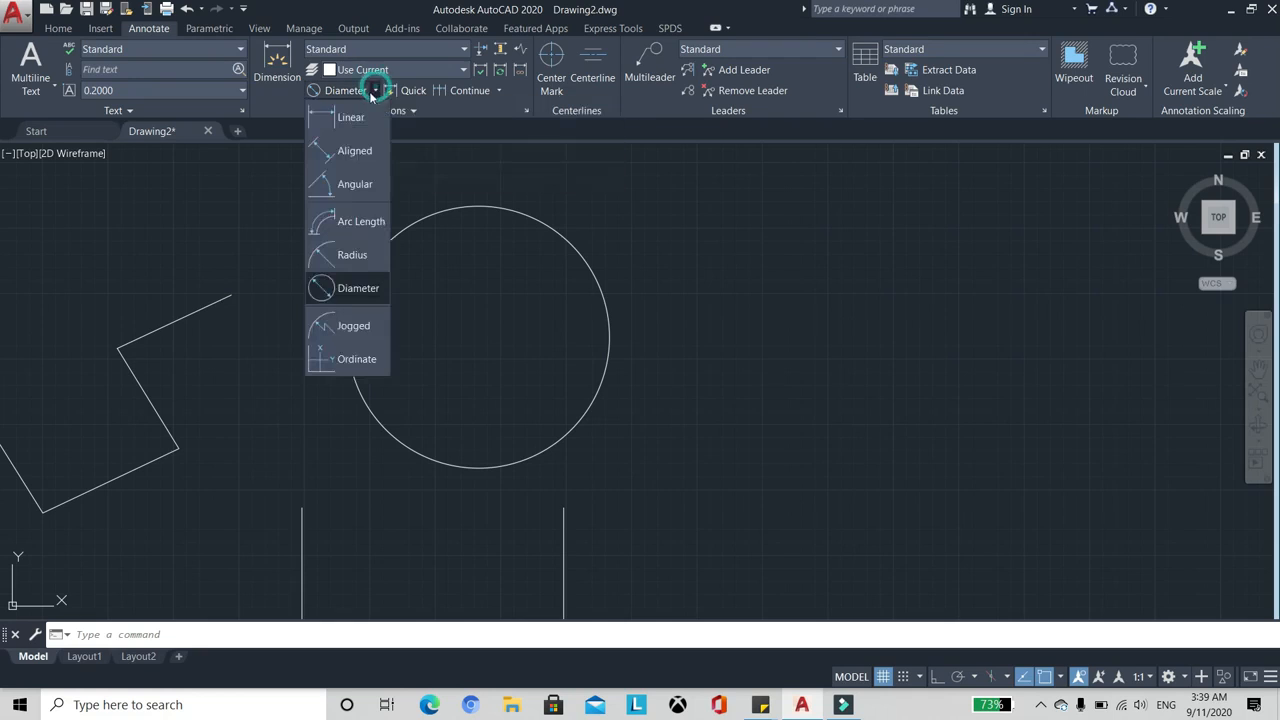
pyautogui.click(352, 288)
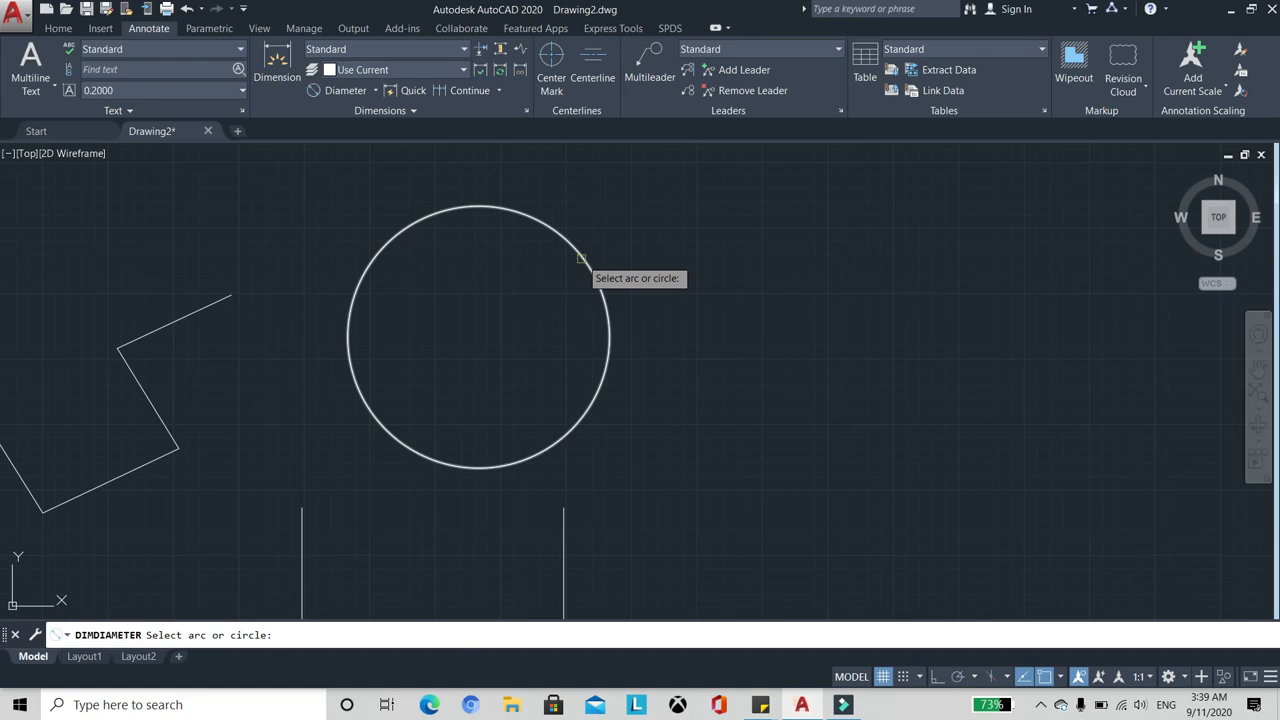
pyautogui.click(580, 259)
pyautogui.scroll(5, 470, 320)
pyautogui.scroll(-4, 458, 375)
pyautogui.scroll(2, 458, 319)
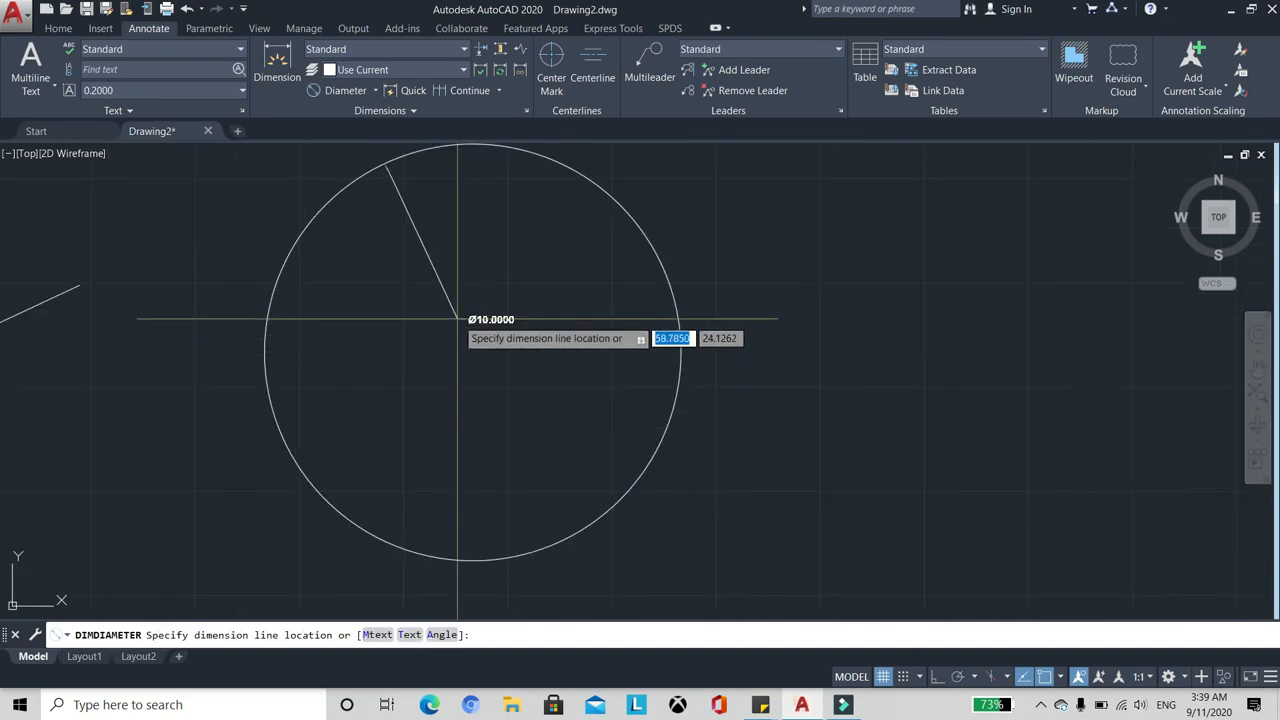
pyautogui.scroll(3, 600, 276)
pyautogui.scroll(-3, 470, 340)
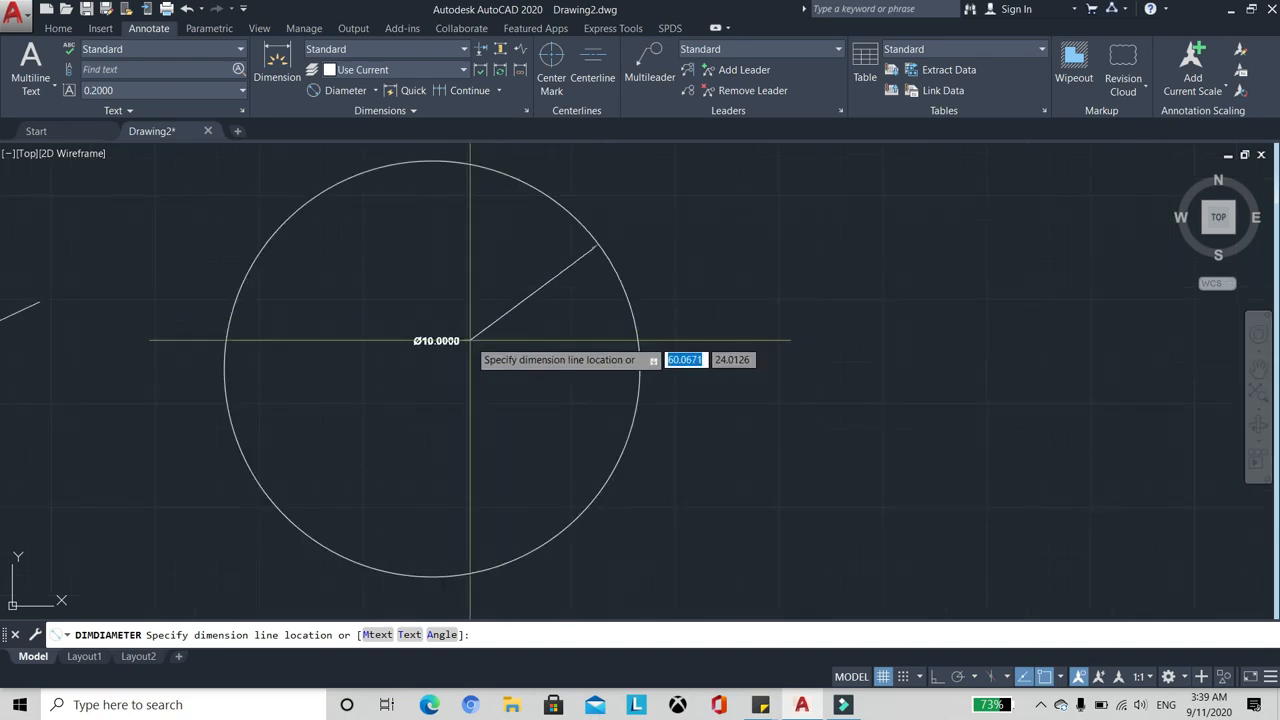
pyautogui.scroll(-2, 470, 340)
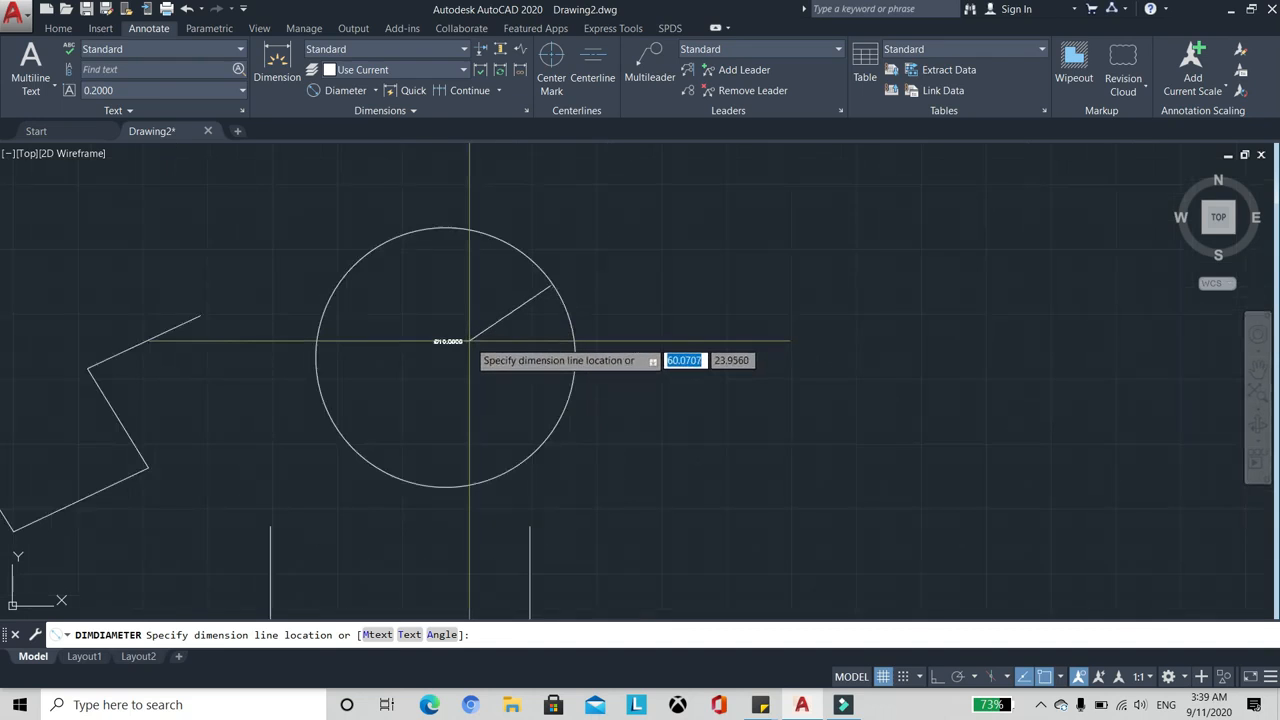
pyautogui.press('Escape')
pyautogui.scroll(-2, 471, 331)
pyautogui.scroll(-2, 463, 334)
pyautogui.scroll(2, 451, 403)
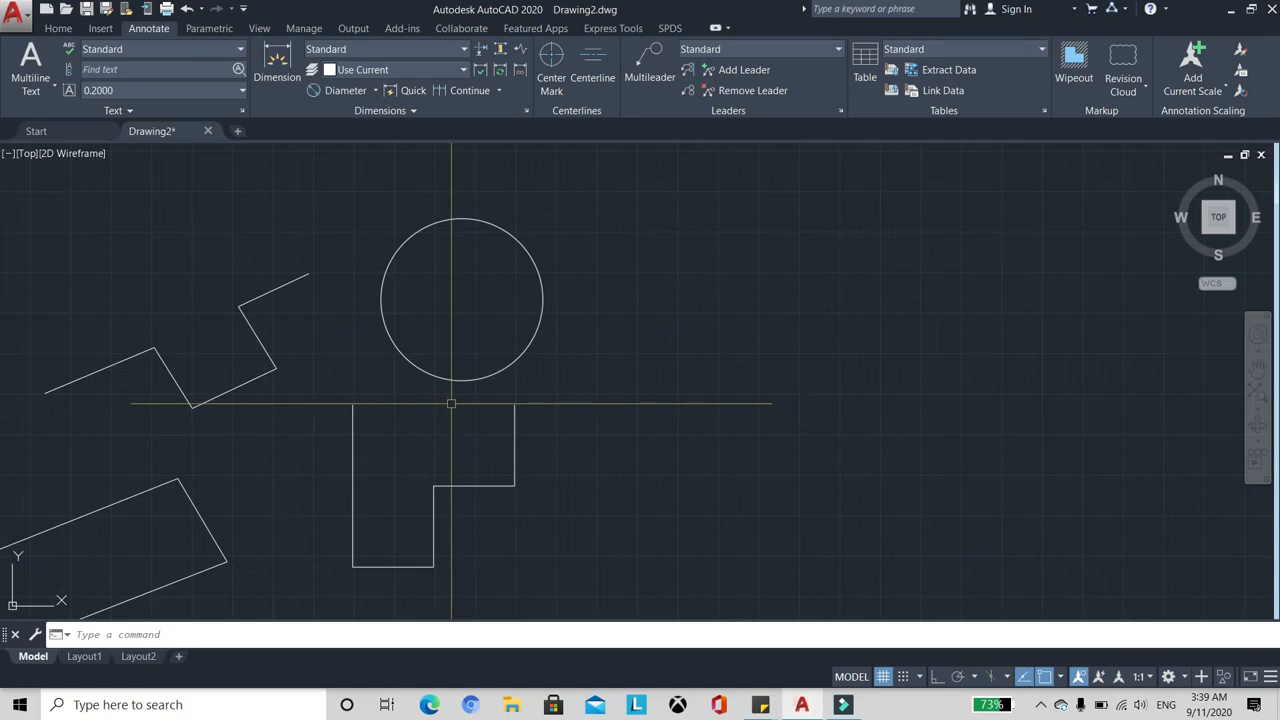
pyautogui.scroll(2, 590, 600)
pyautogui.scroll(-2, 565, 600)
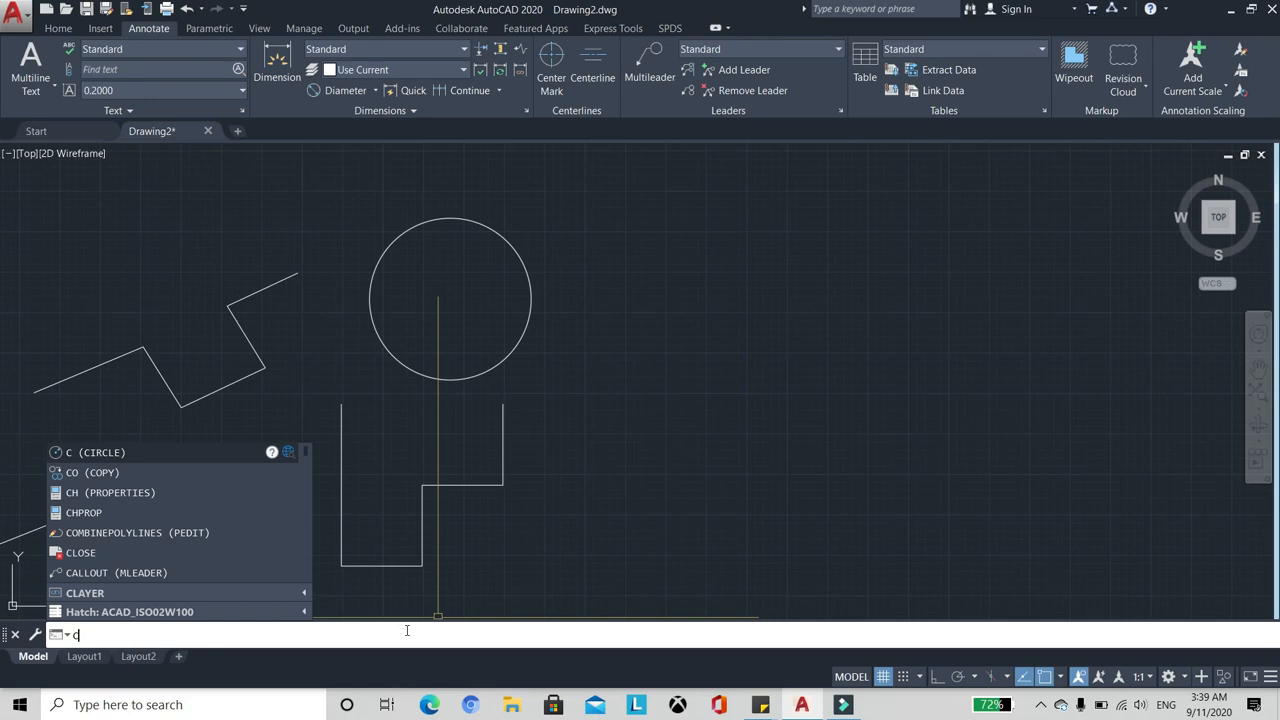
# Draw a second circle with a radius of 5 directly above the first circle
pyautogui.press('Return')
pyautogui.scroll(-4, 286, 483)
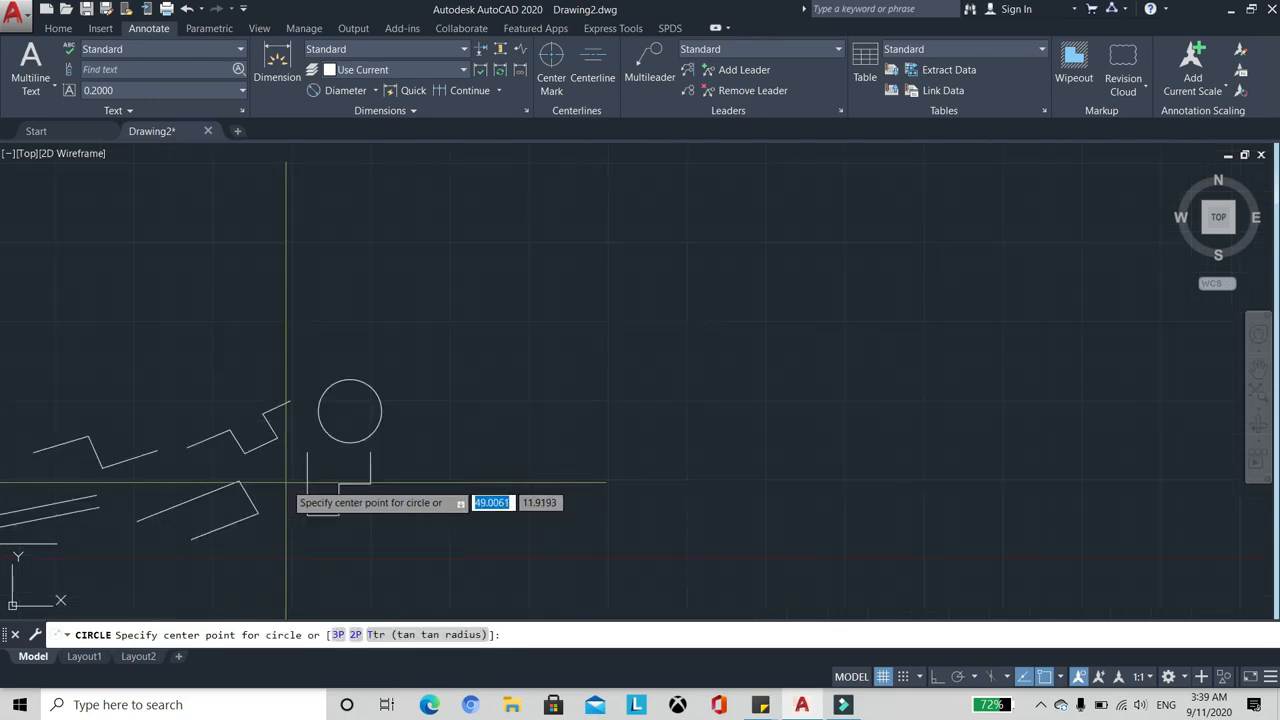
pyautogui.click(58, 28)
pyautogui.scroll(2, 370, 390)
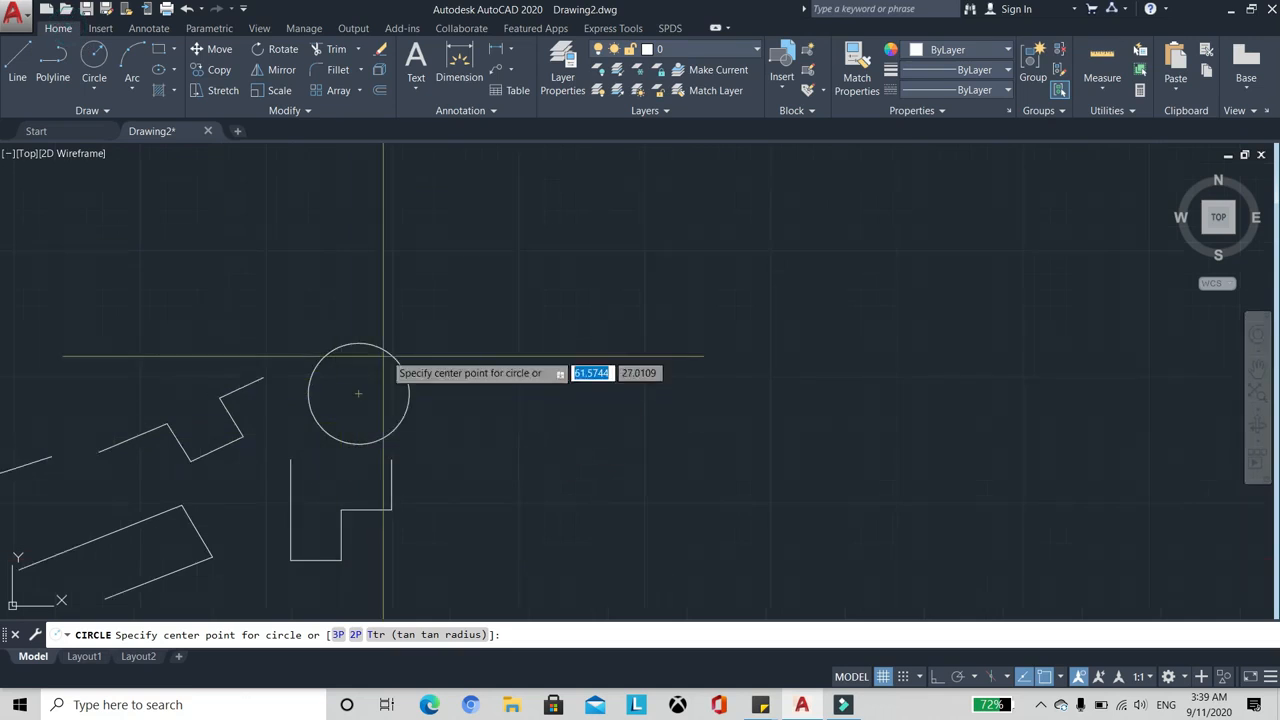
pyautogui.click(359, 259)
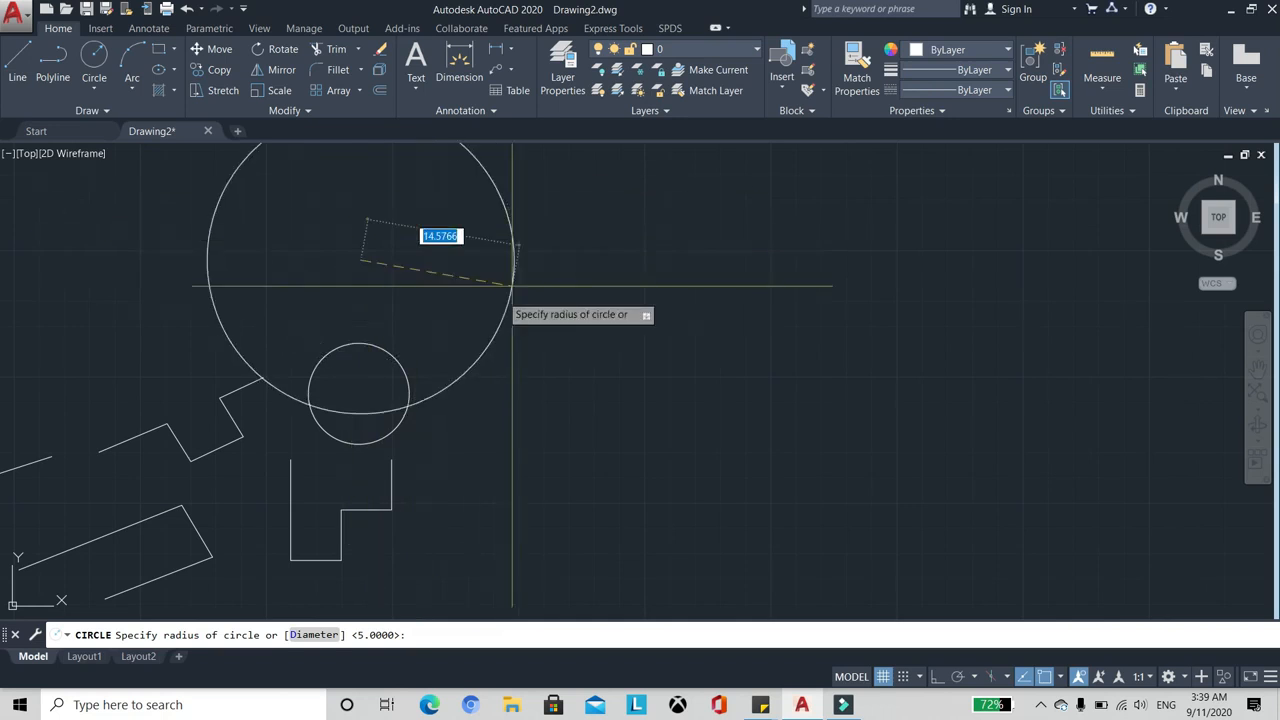
pyautogui.scroll(4, 380, 290)
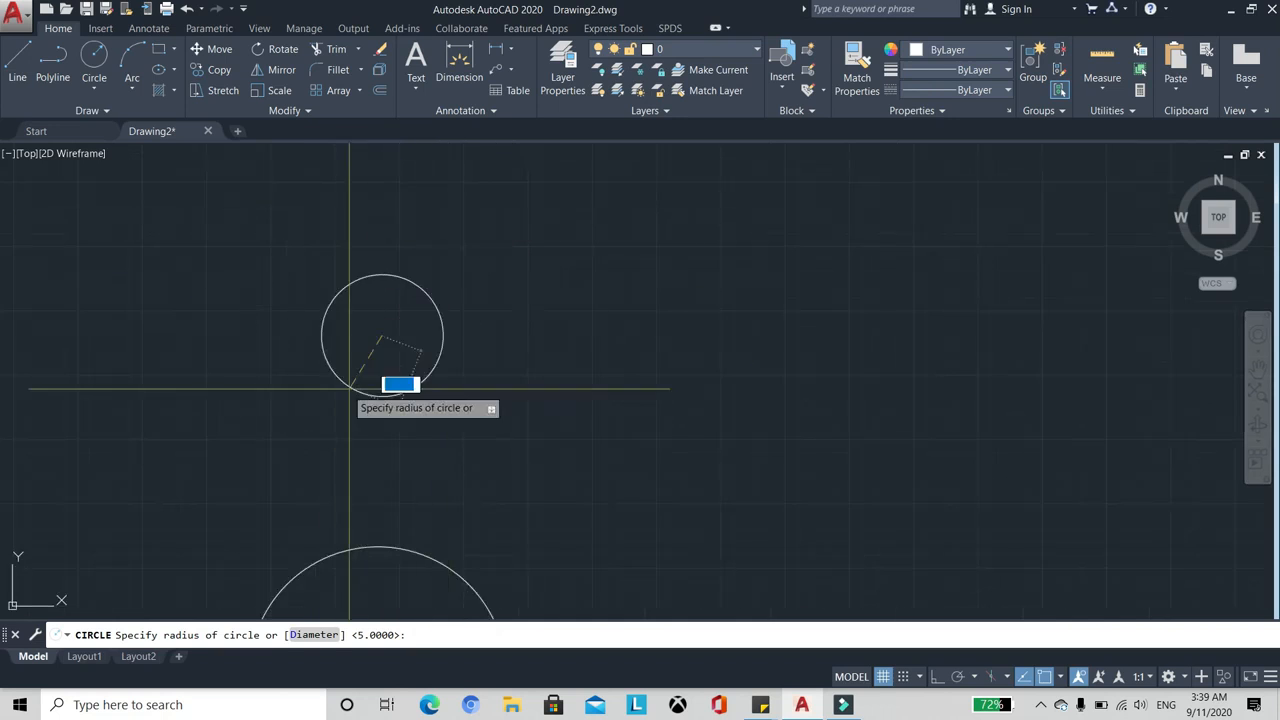
pyautogui.scroll(-2, 405, 305)
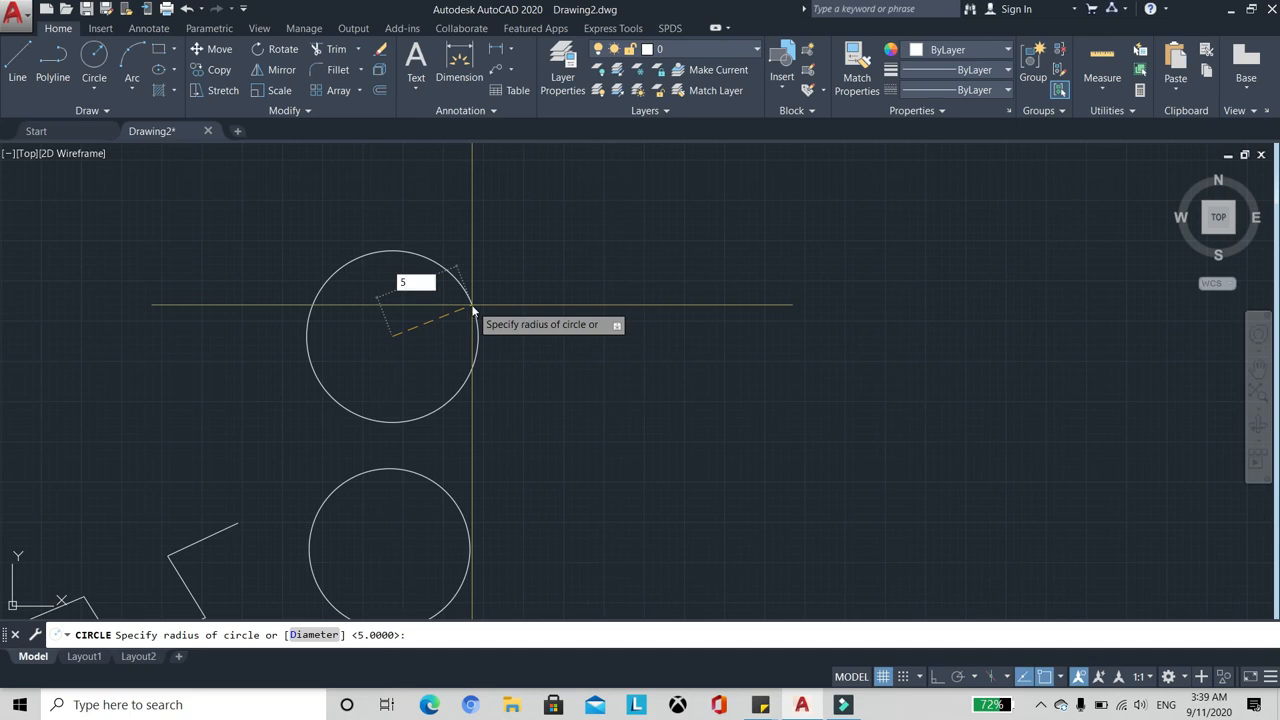
pyautogui.press('Return')
pyautogui.scroll(-2, 460, 307)
pyautogui.scroll(2, 403, 445)
pyautogui.scroll(-4, 432, 375)
pyautogui.scroll(4, 410, 312)
pyautogui.scroll(-4, 400, 315)
pyautogui.scroll(2, 429, 277)
pyautogui.scroll(4, 380, 329)
pyautogui.scroll(-4, 357, 303)
pyautogui.scroll(2, 266, 266)
pyautogui.scroll(-2, 337, 329)
pyautogui.scroll(2, 328, 296)
pyautogui.scroll(-2, 385, 285)
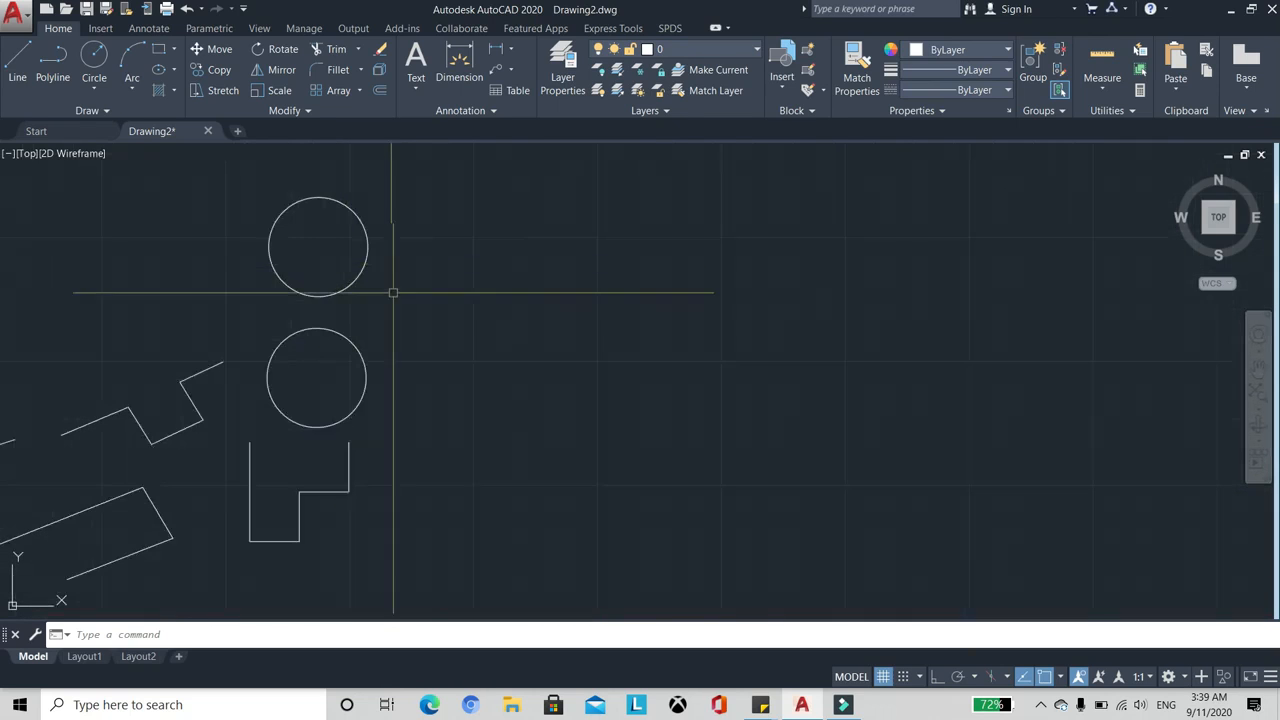
# Draw a three-point arc opening downward beside the two circles, with start and end points at about the same height
pyautogui.click(131, 56)
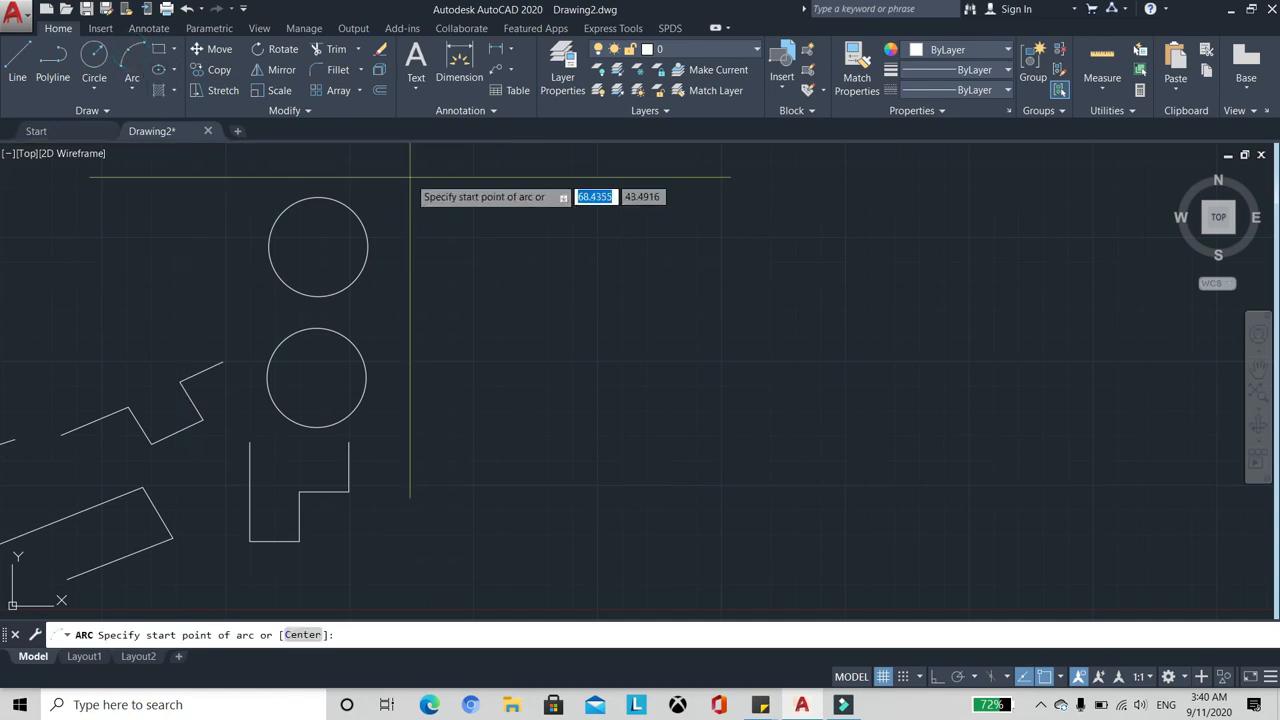
pyautogui.click(464, 351)
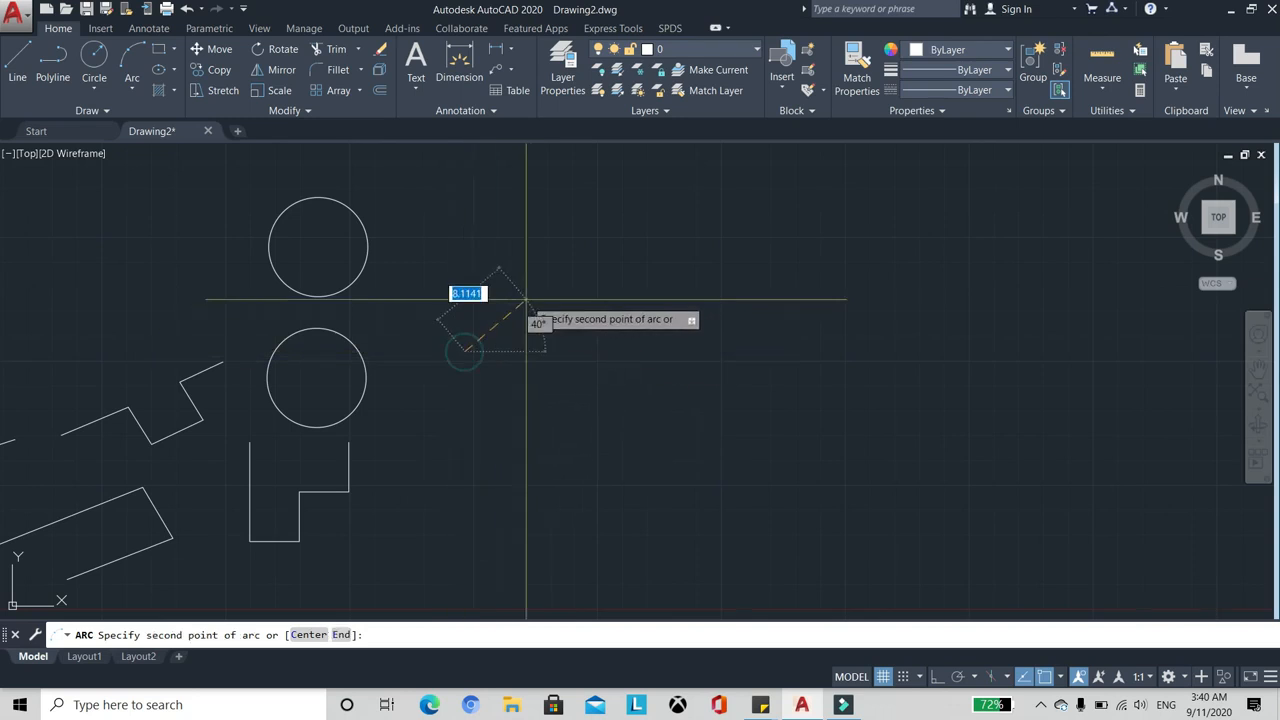
pyautogui.click(547, 255)
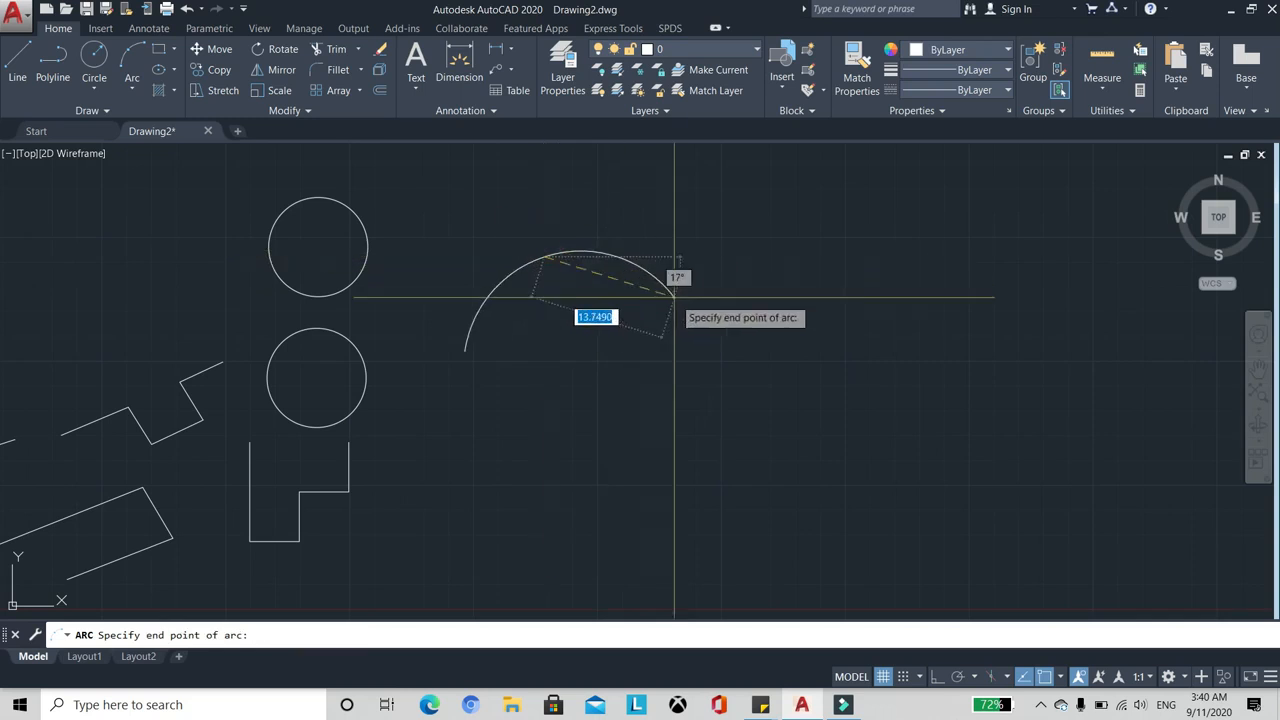
pyautogui.click(695, 351)
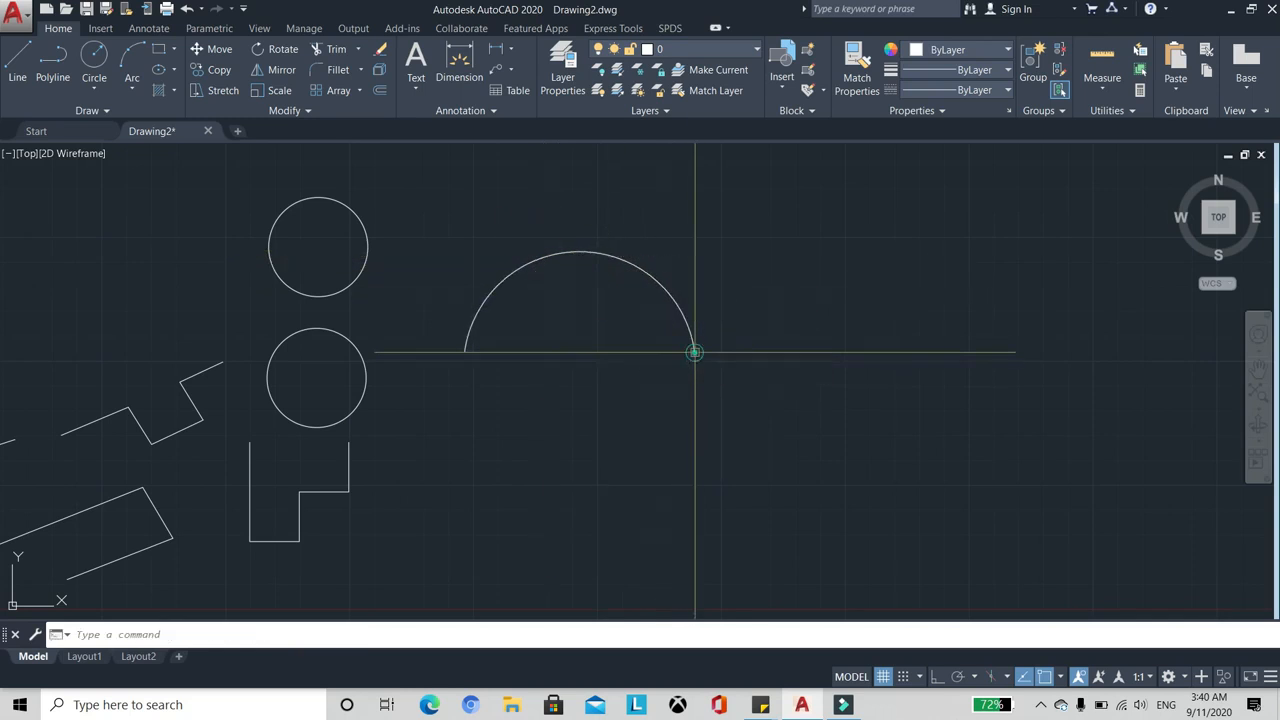
# Select the arc with a crossing window to inspect it, and clear the selection
pyautogui.scroll(2, 551, 257)
pyautogui.scroll(-2, 494, 256)
pyautogui.scroll(2, 536, 262)
pyautogui.click(571, 291)
pyautogui.click(486, 201)
pyautogui.scroll(-2, 494, 302)
pyautogui.press('Escape')
pyautogui.scroll(-4, 523, 289)
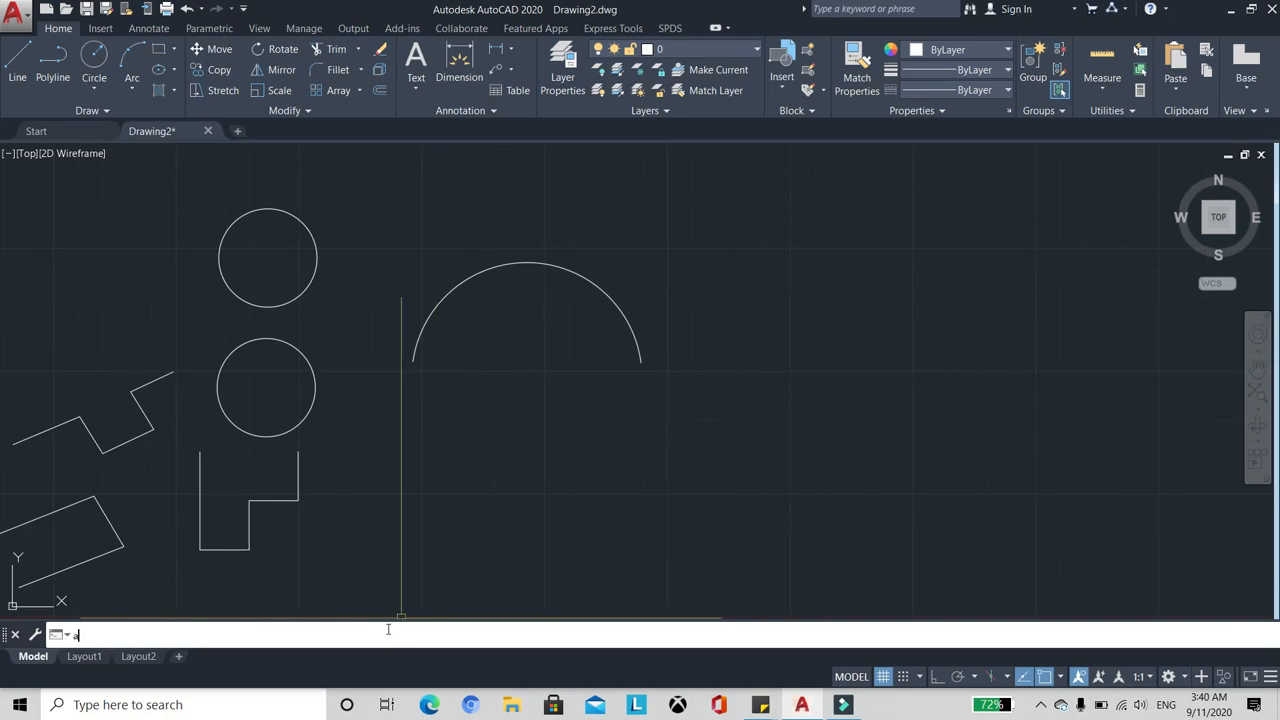
# Draw a second, slightly wider three-point arc above the first one with the ARC command
pyautogui.write('rc')
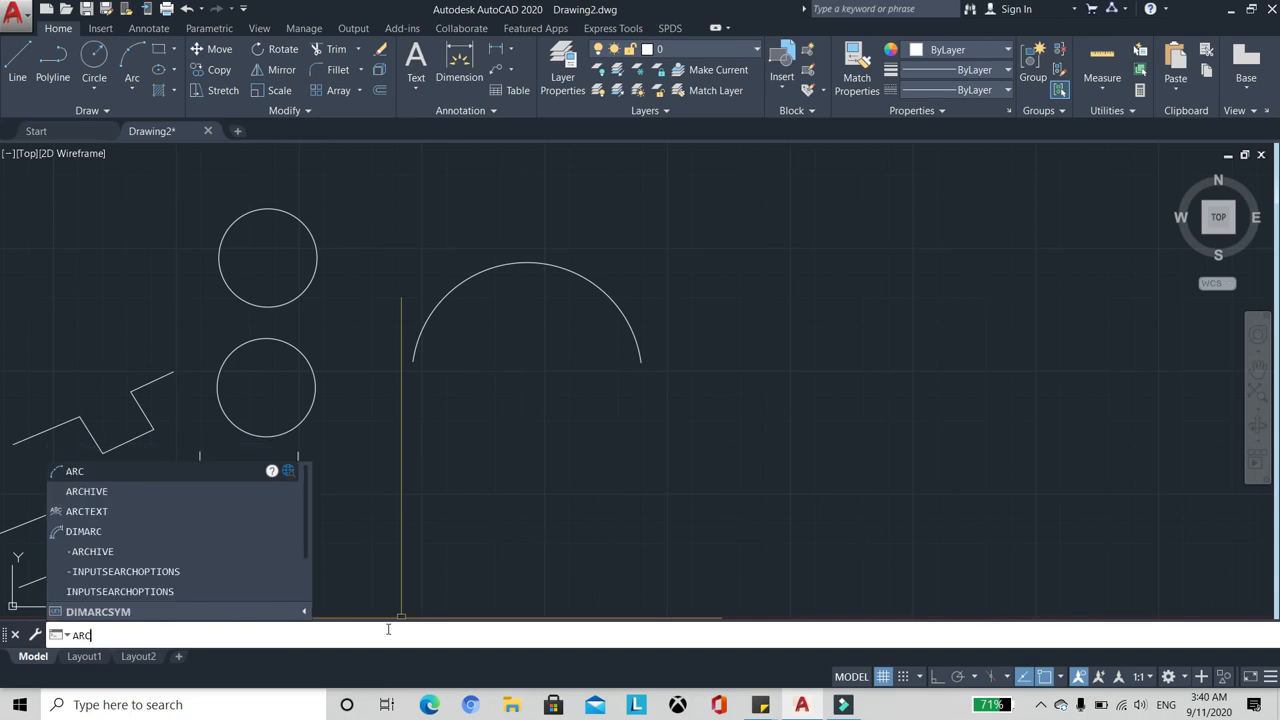
pyautogui.press('Return')
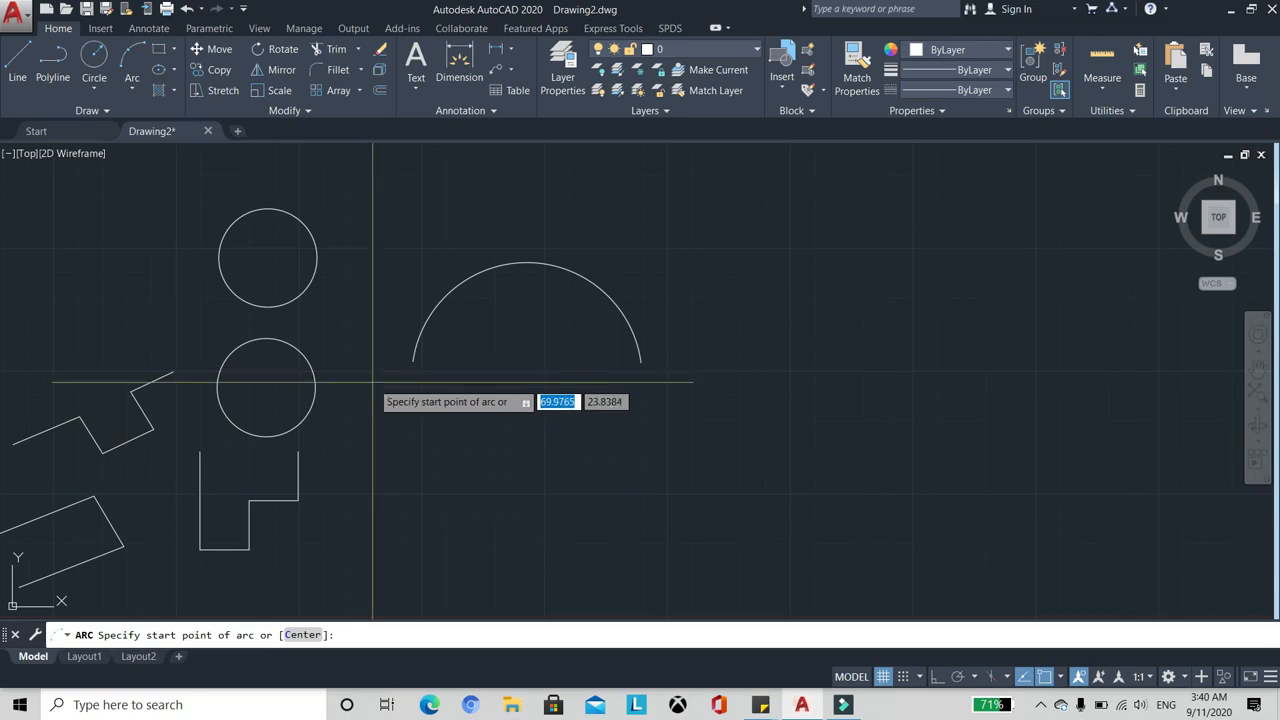
pyautogui.scroll(-2, 488, 400)
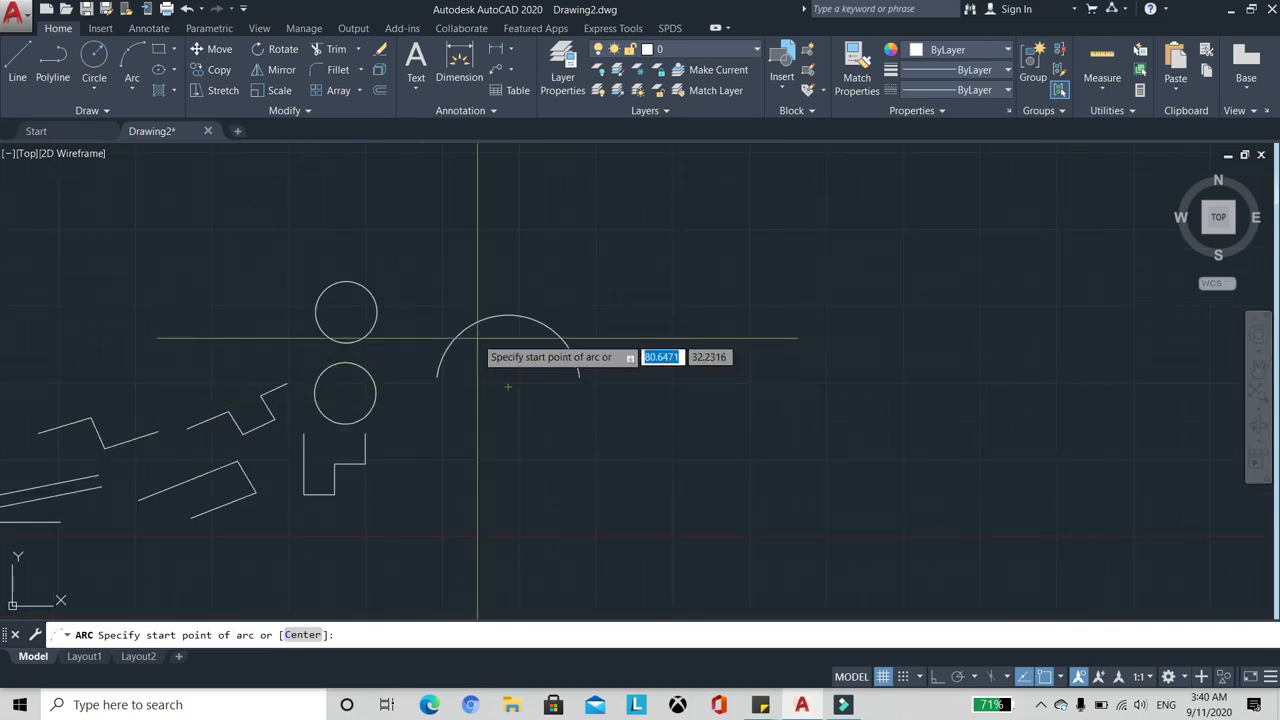
pyautogui.click(431, 266)
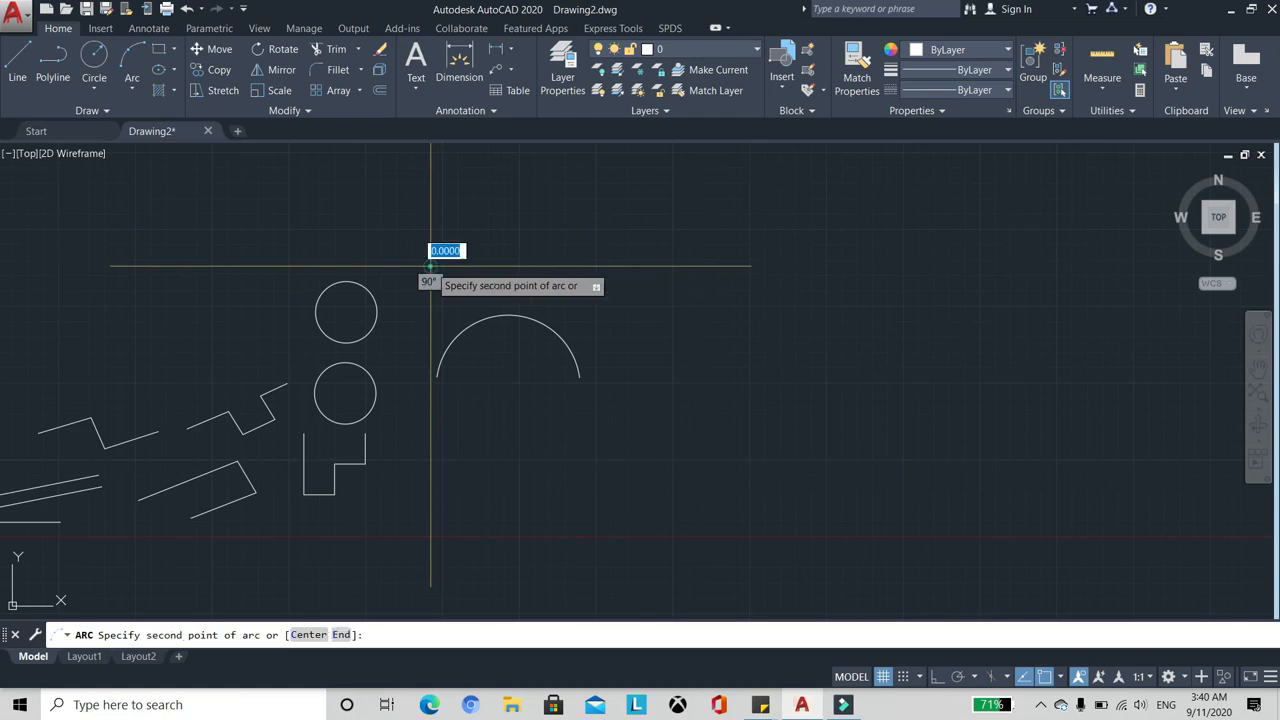
pyautogui.click(490, 200)
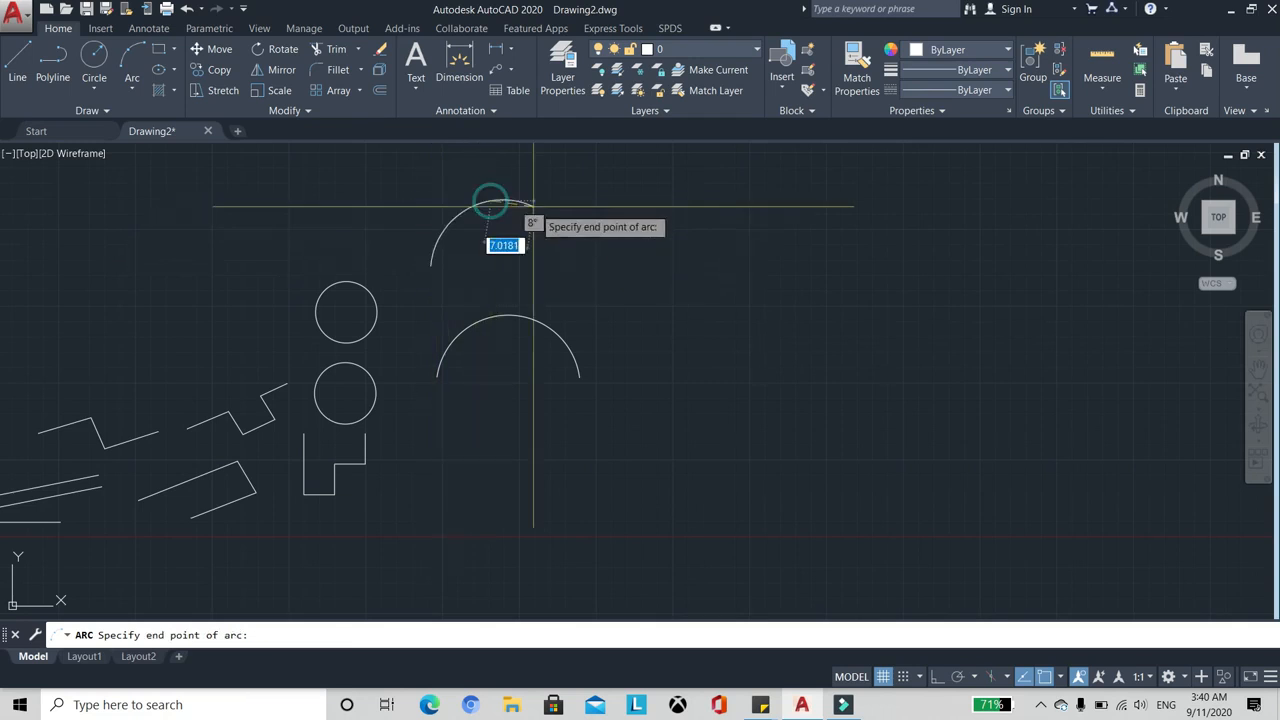
pyautogui.click(592, 265)
pyautogui.scroll(2, 591, 220)
pyautogui.scroll(-2, 485, 247)
pyautogui.scroll(2, 475, 248)
pyautogui.scroll(-4, 329, 277)
pyautogui.scroll(4, 470, 276)
pyautogui.scroll(-2, 449, 277)
pyautogui.scroll(-4, 391, 329)
pyautogui.scroll(4, 457, 289)
pyautogui.scroll(3, 502, 216)
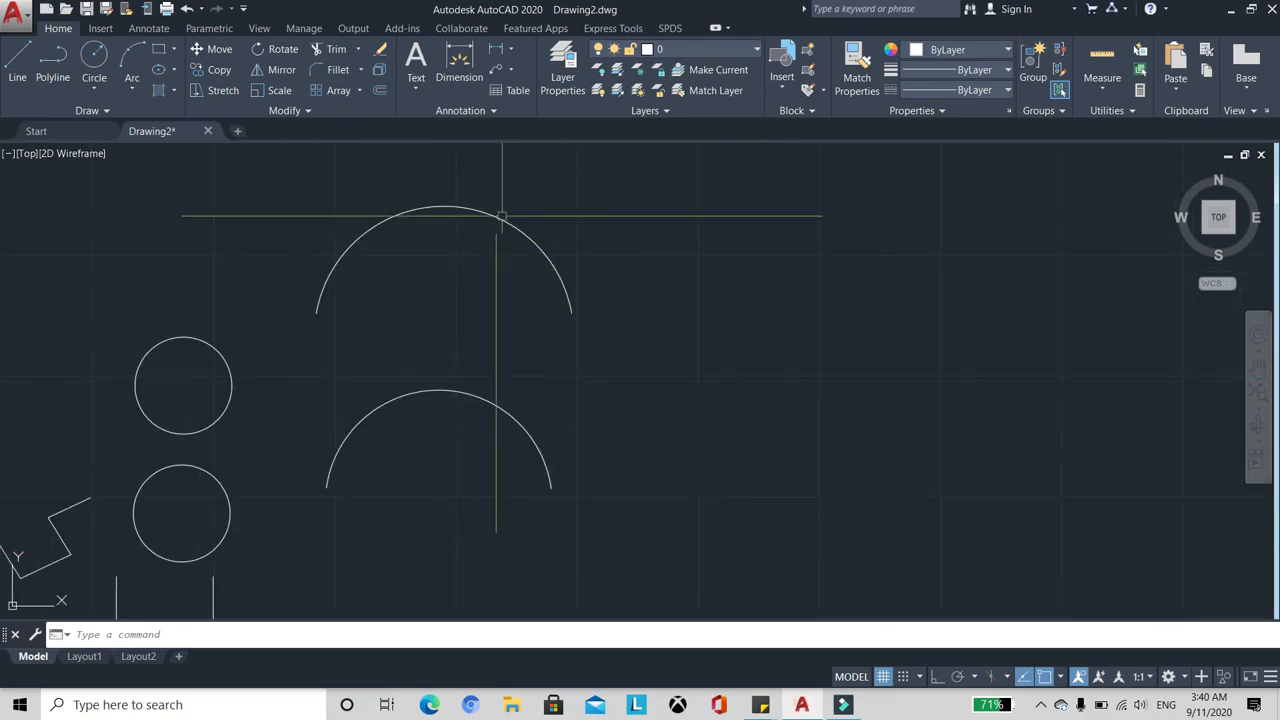
# Draw a horizontal rectangle by two opposite corners in the empty area beside the arcs
pyautogui.click(160, 50)
pyautogui.scroll(-4, 271, 285)
pyautogui.scroll(4, 452, 320)
pyautogui.scroll(-4, 371, 334)
pyautogui.scroll(2, 363, 323)
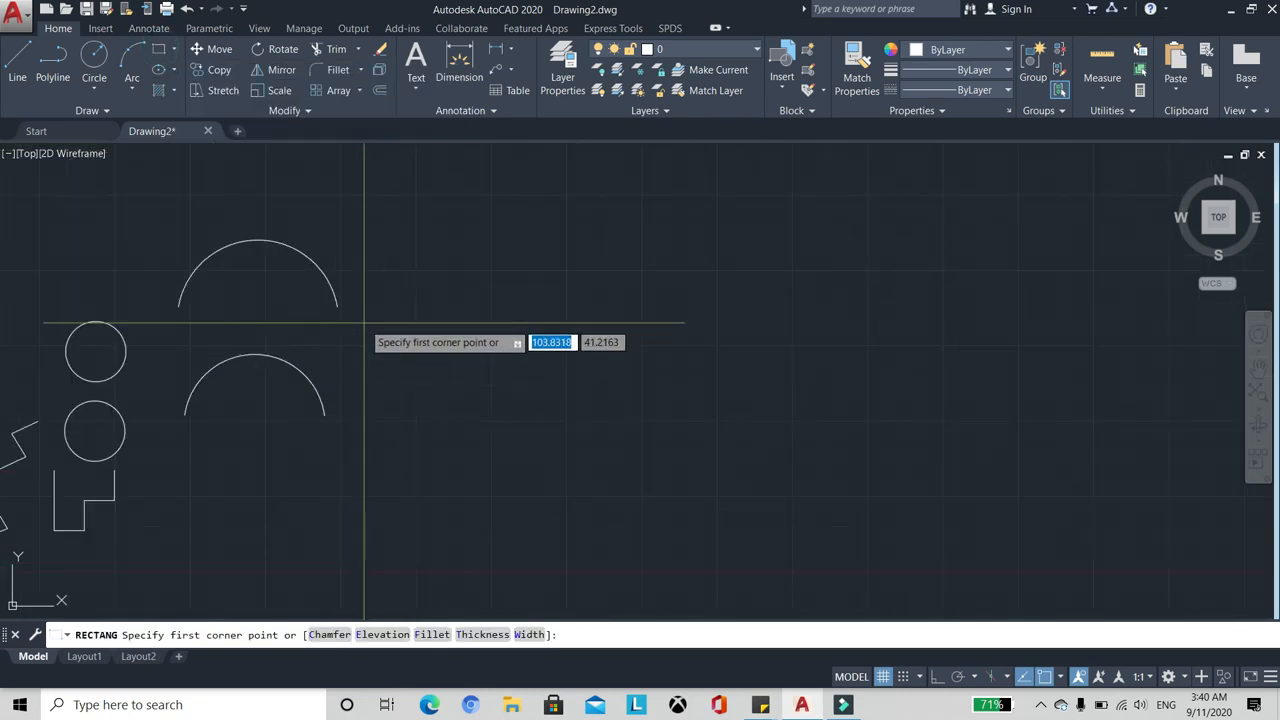
pyautogui.click(396, 370)
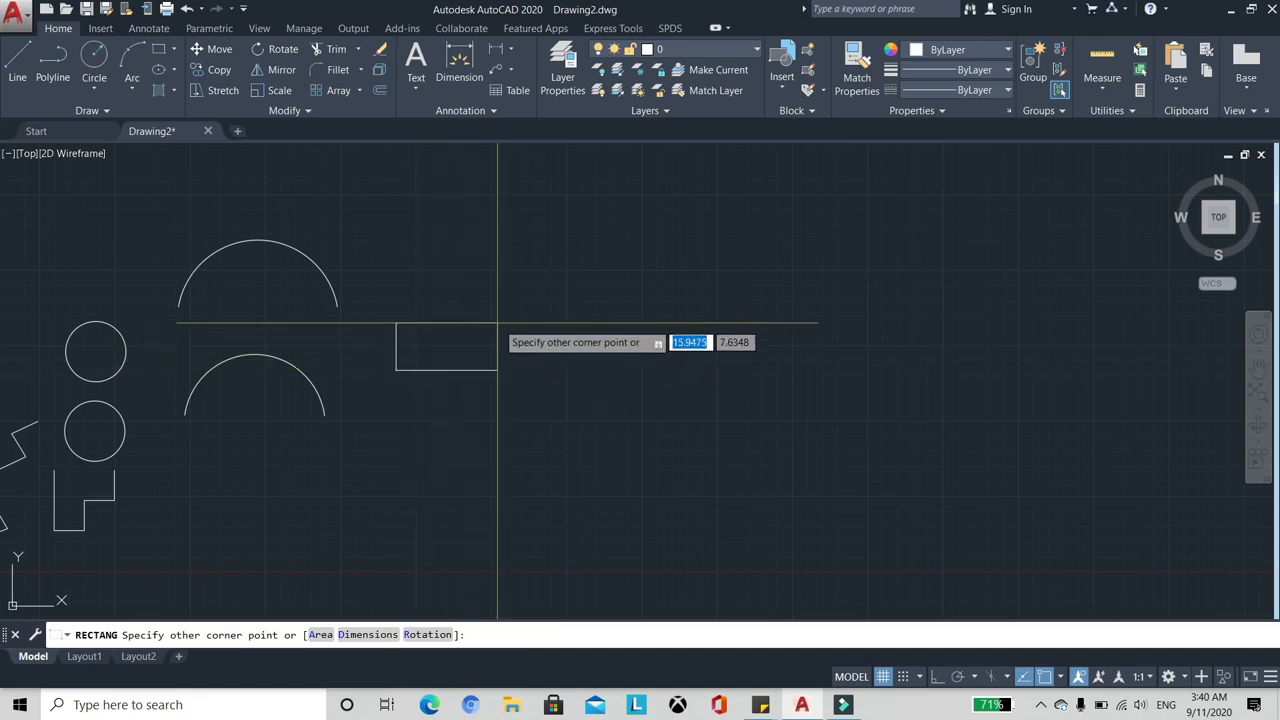
pyautogui.click(626, 239)
# Select the rectangle by crossing one of its edges to see that it is a single object, and deselect it
pyautogui.scroll(2, 540, 277)
pyautogui.click(534, 279)
pyautogui.click(466, 197)
pyautogui.scroll(-2, 440, 257)
pyautogui.scroll(2, 426, 217)
pyautogui.scroll(-2, 474, 218)
pyautogui.press('Escape')
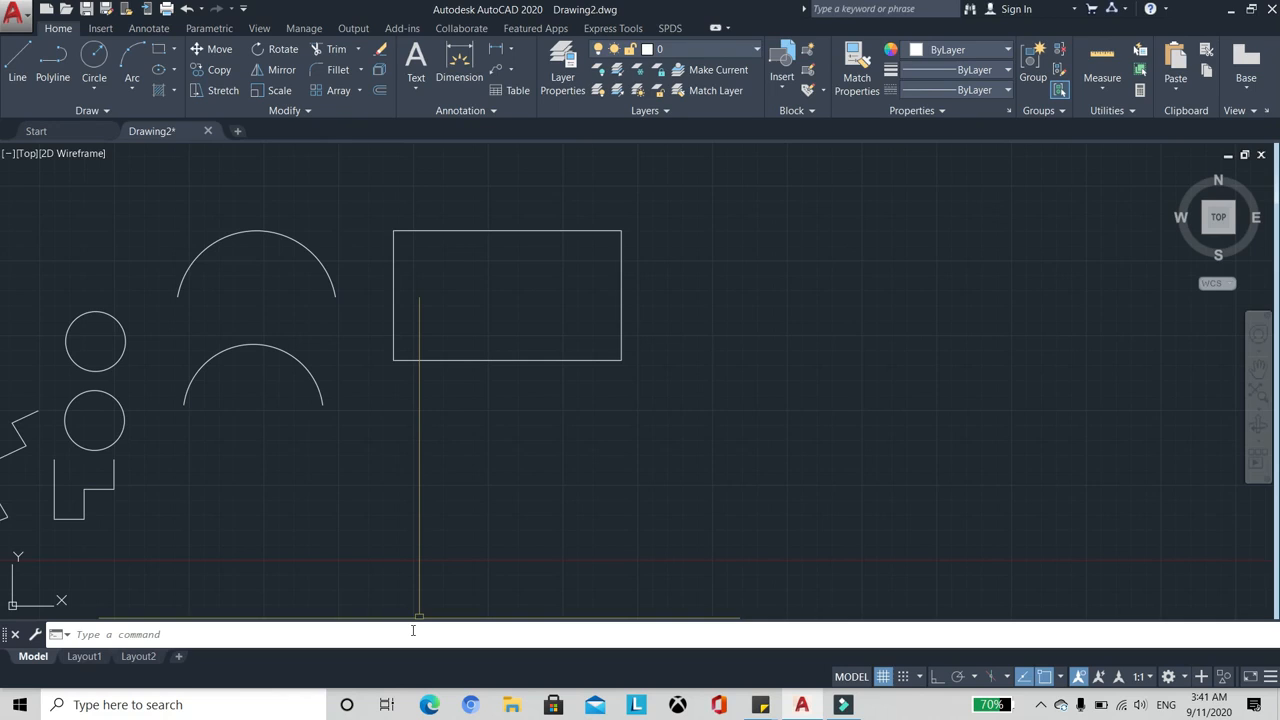
# Draw a small horizontal rectangle below the large one with the RECTANG command, 10 units wide and half as high
pyautogui.write('ec')
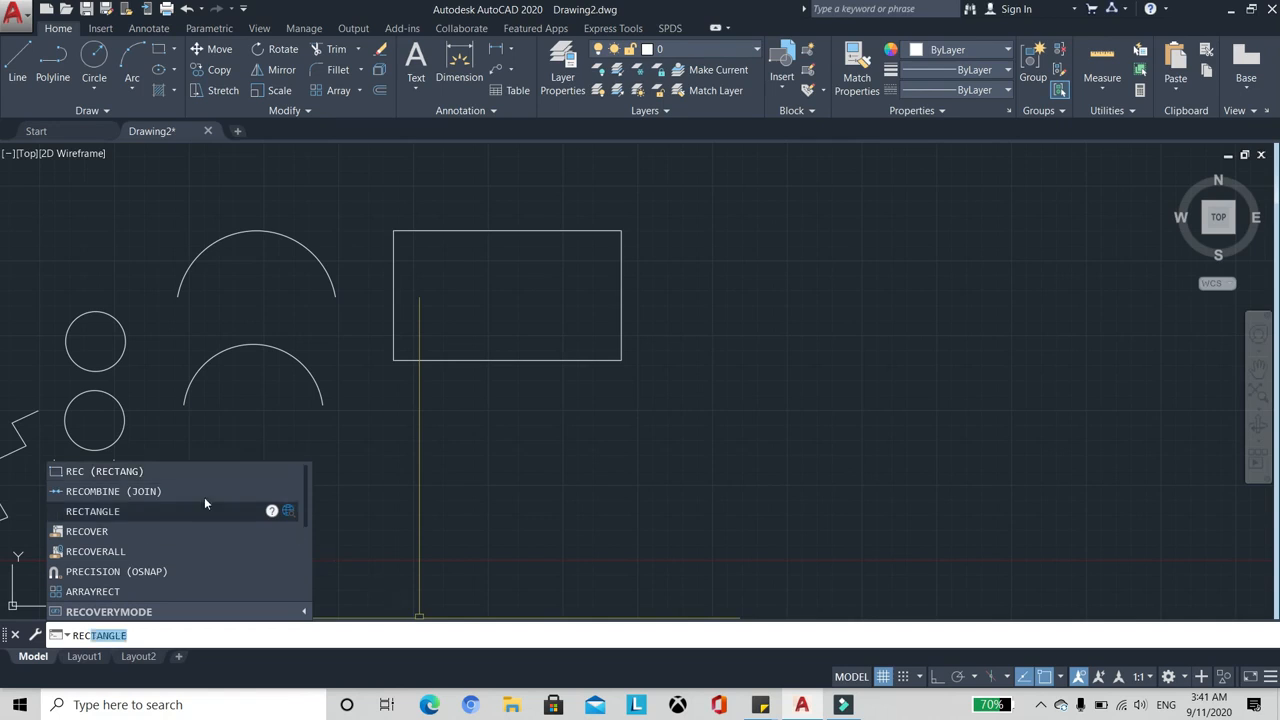
pyautogui.click(127, 471)
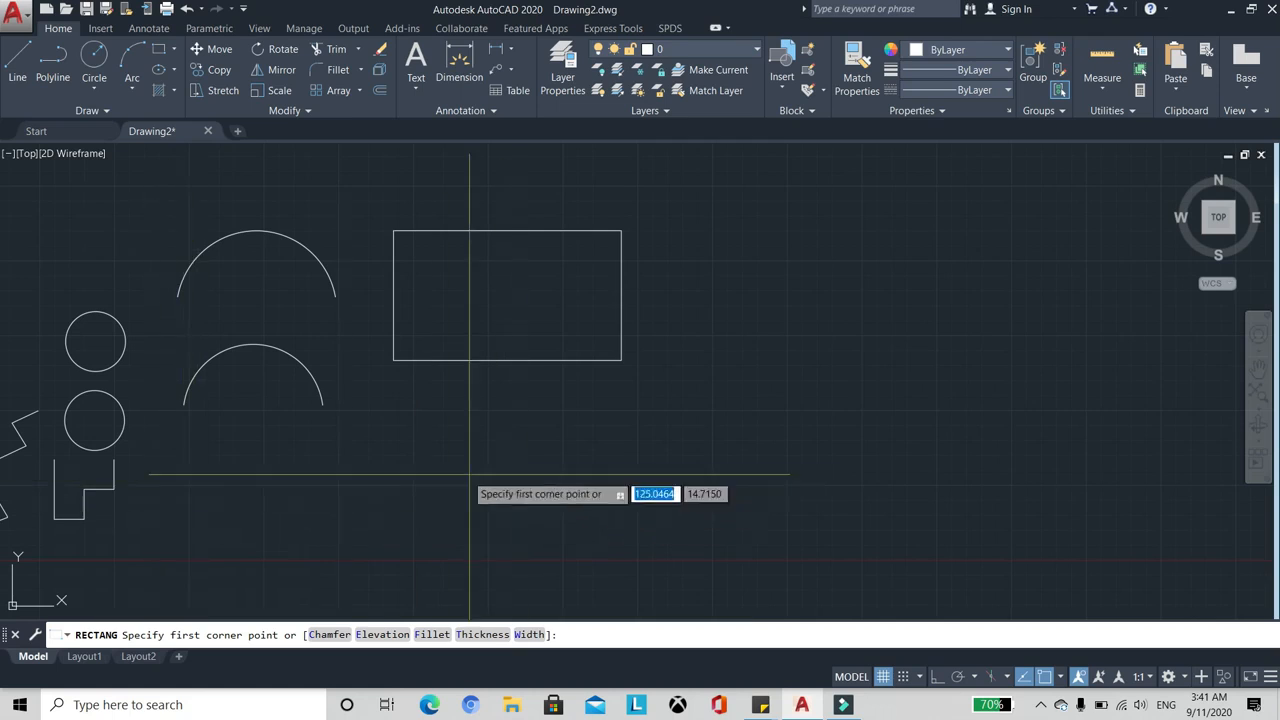
pyautogui.click(391, 520)
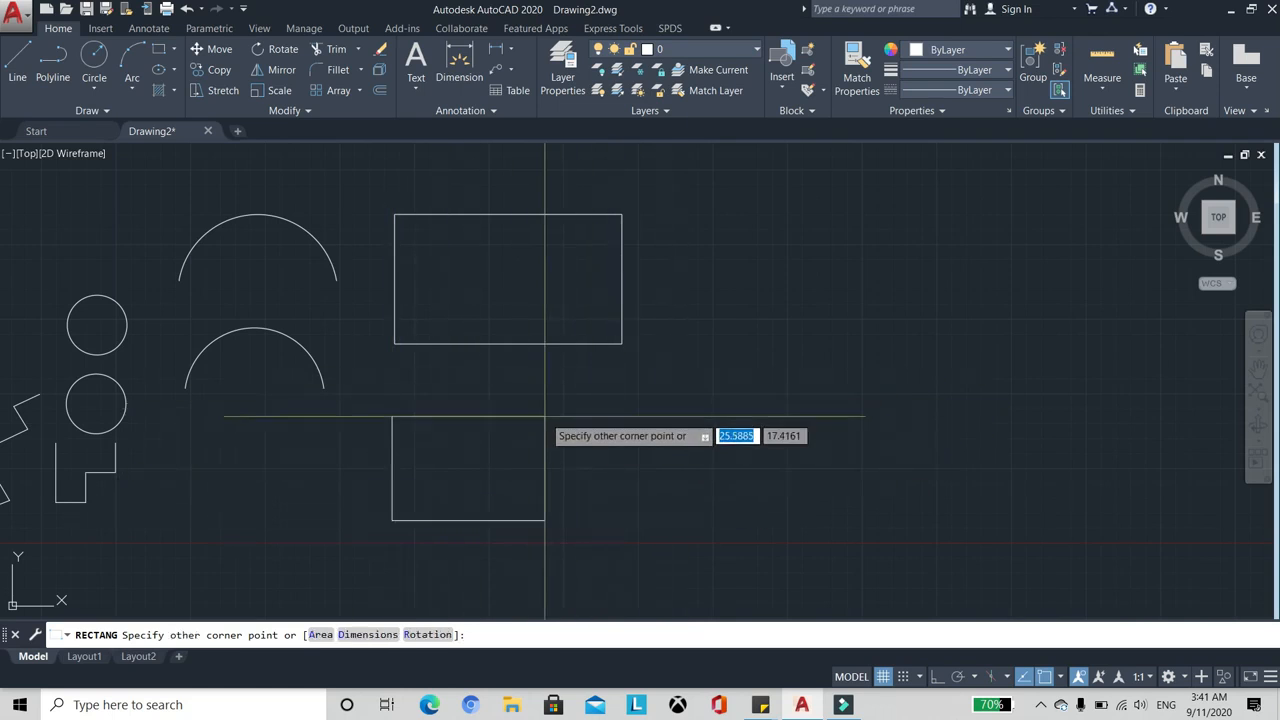
pyautogui.scroll(2, 583, 448)
pyautogui.scroll(-2, 458, 399)
pyautogui.scroll(2, 414, 437)
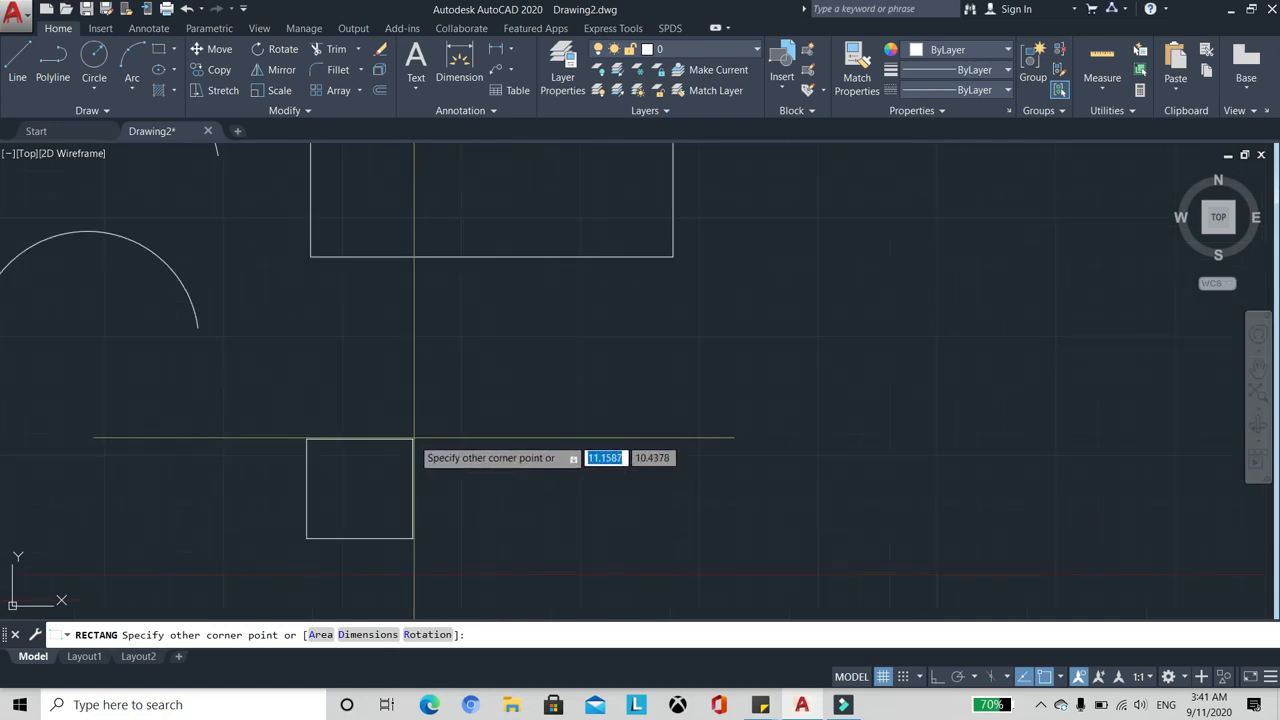
pyautogui.scroll(-2, 580, 340)
pyautogui.scroll(2, 475, 360)
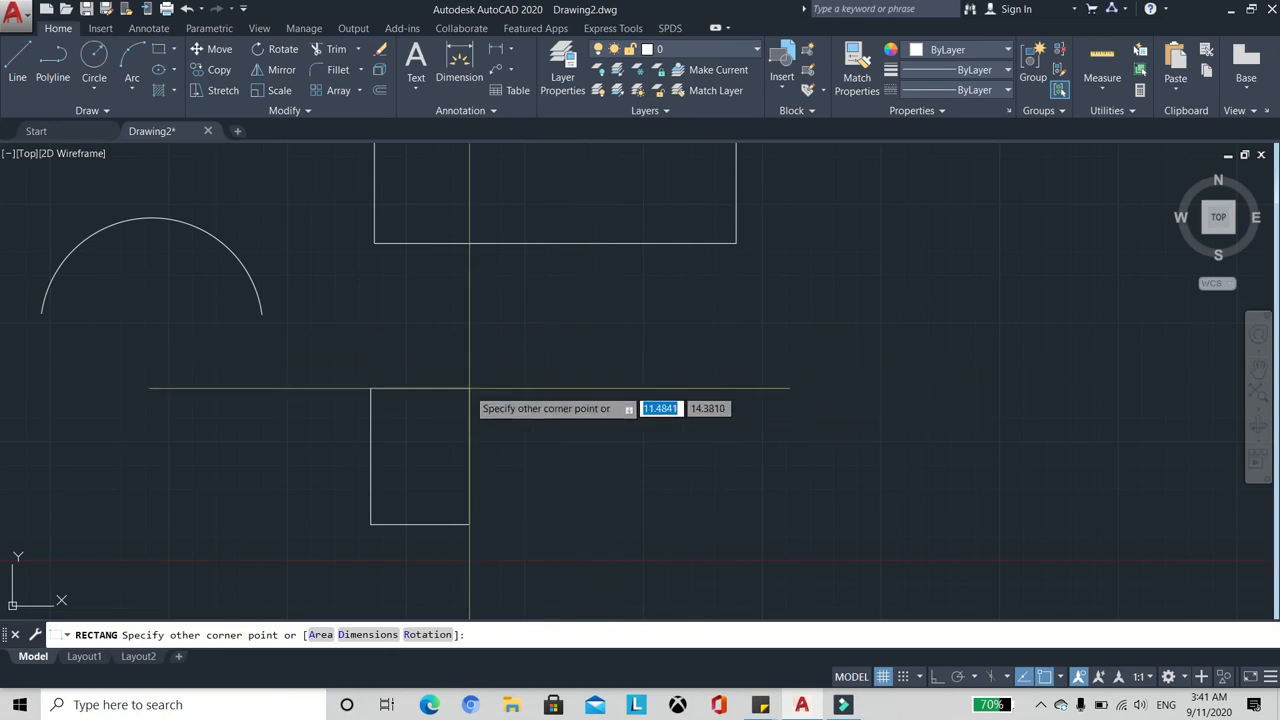
pyautogui.scroll(-2, 450, 395)
pyautogui.scroll(2, 511, 407)
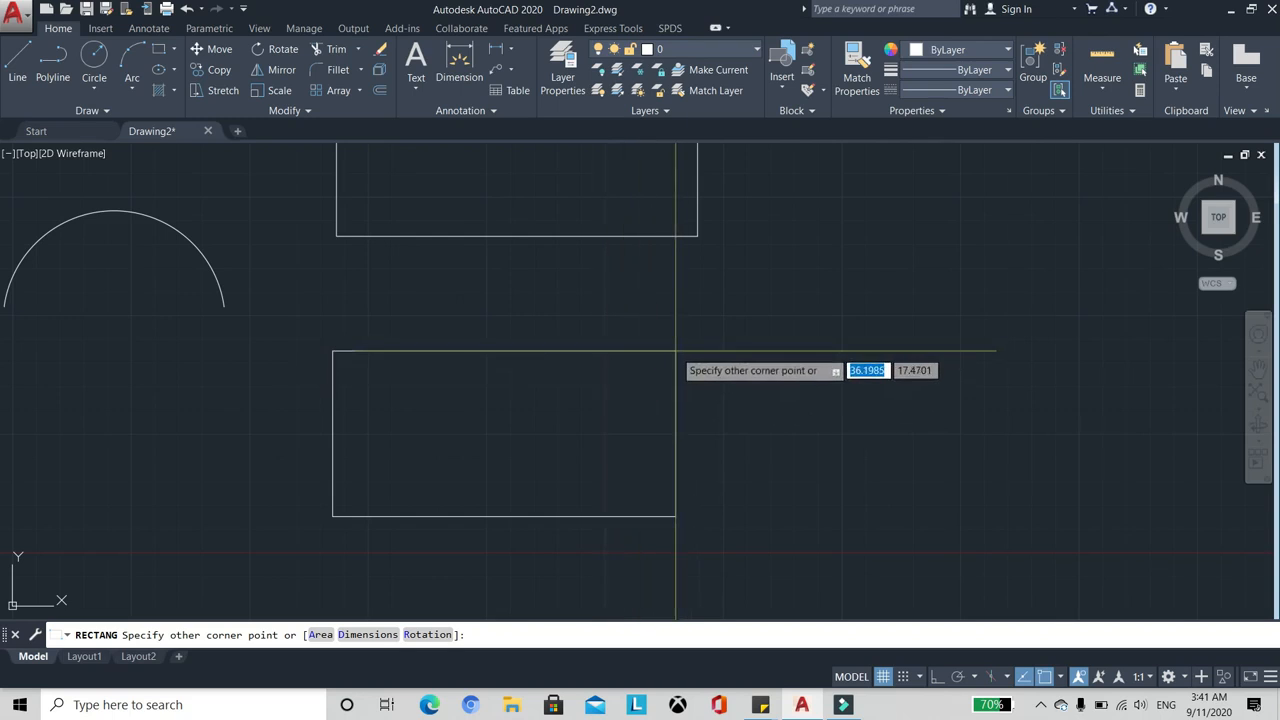
pyautogui.press('F8')
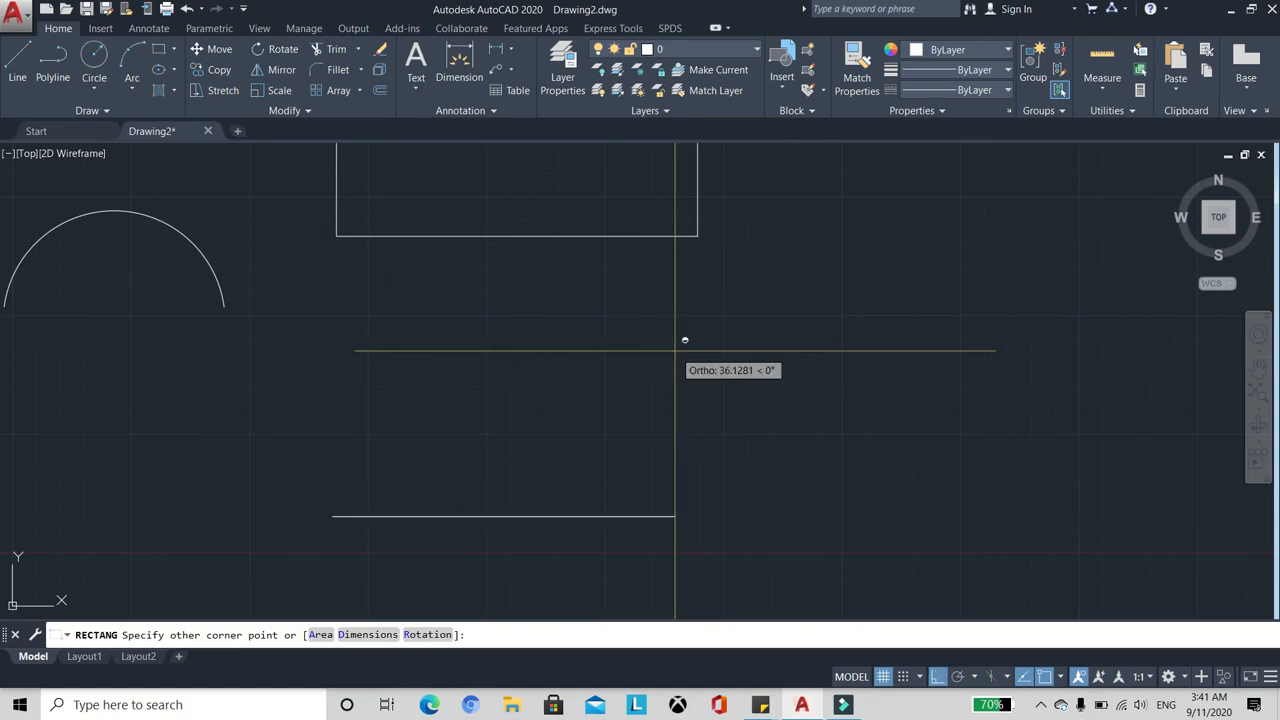
pyautogui.press('F8')
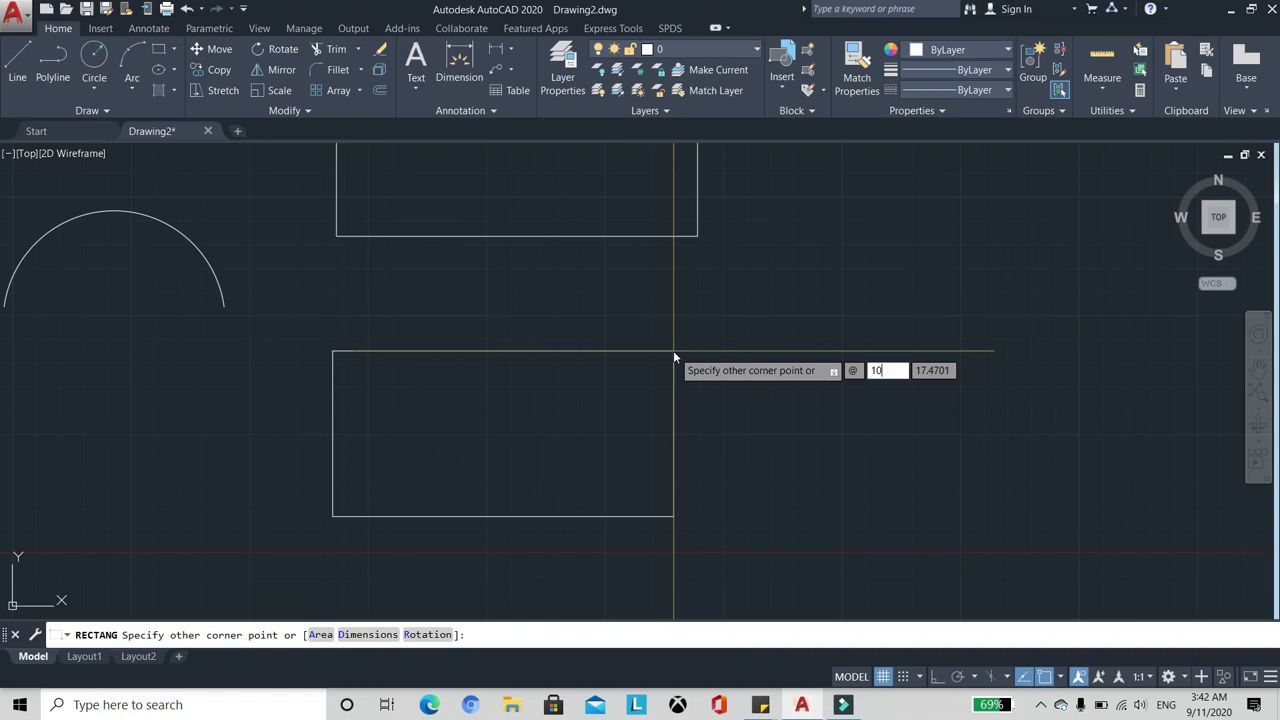
pyautogui.press('Tab')
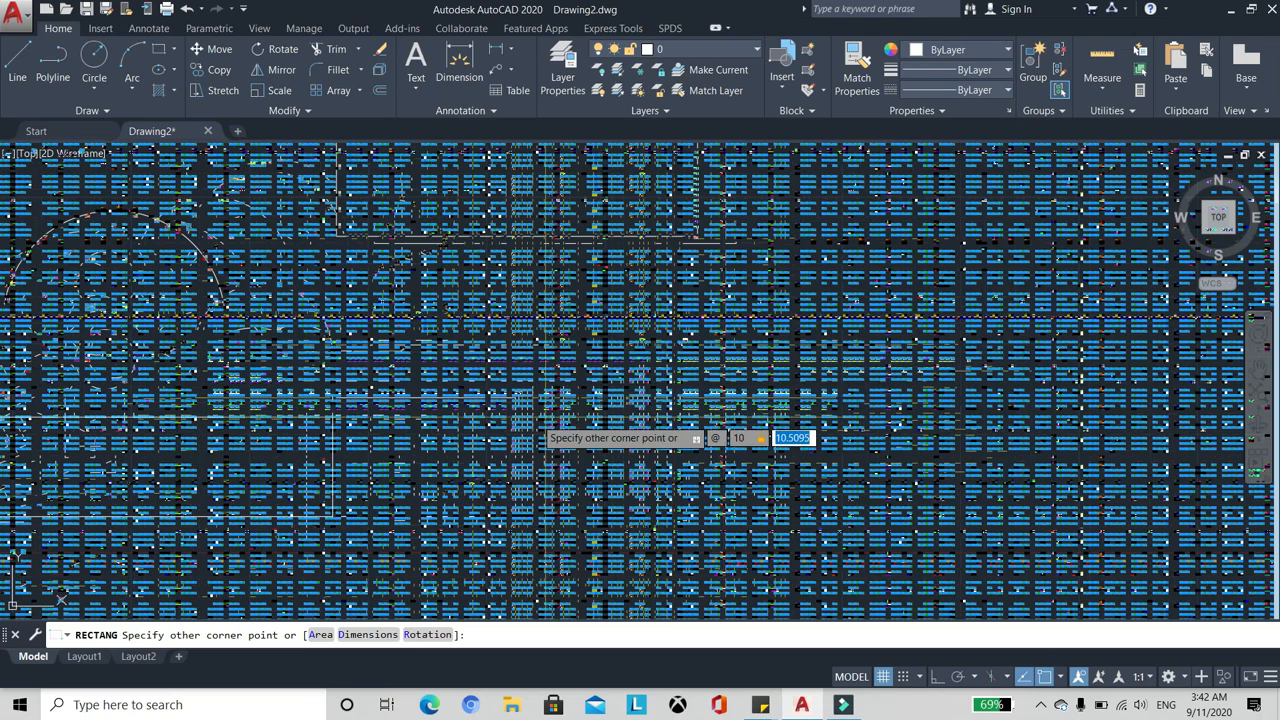
pyautogui.scroll(-2, 537, 410)
pyautogui.scroll(2, 558, 404)
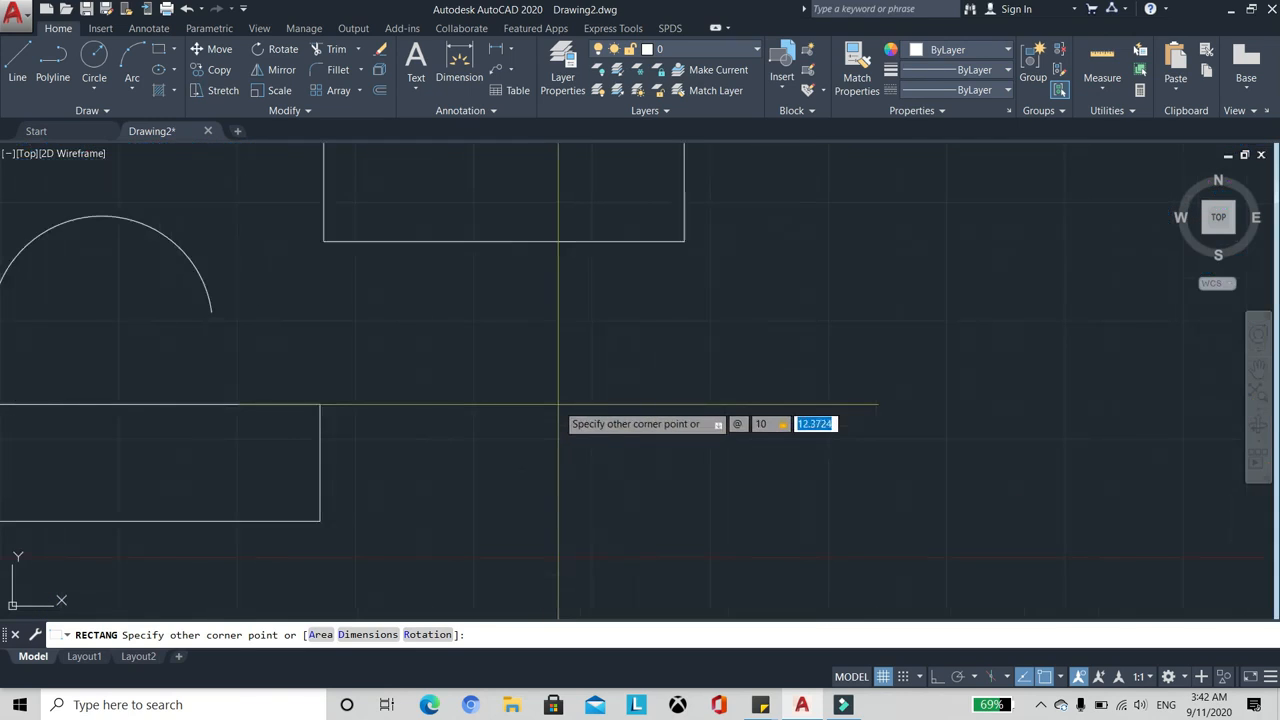
pyautogui.press('Return')
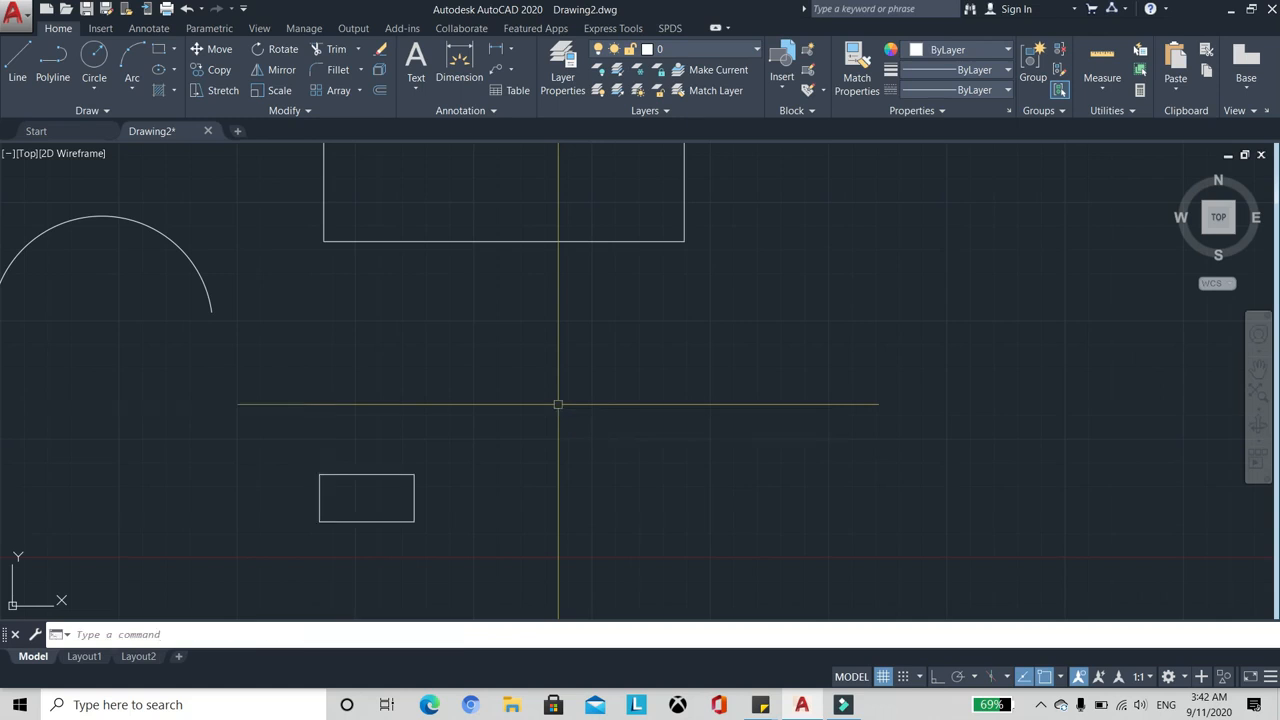
# Measure the length of the small rectangle's bottom edge between its two corner endpoints with DIST
pyautogui.scroll(3, 363, 517)
pyautogui.scroll(-5, 409, 466)
pyautogui.scroll(5, 389, 463)
pyautogui.scroll(2, 389, 463)
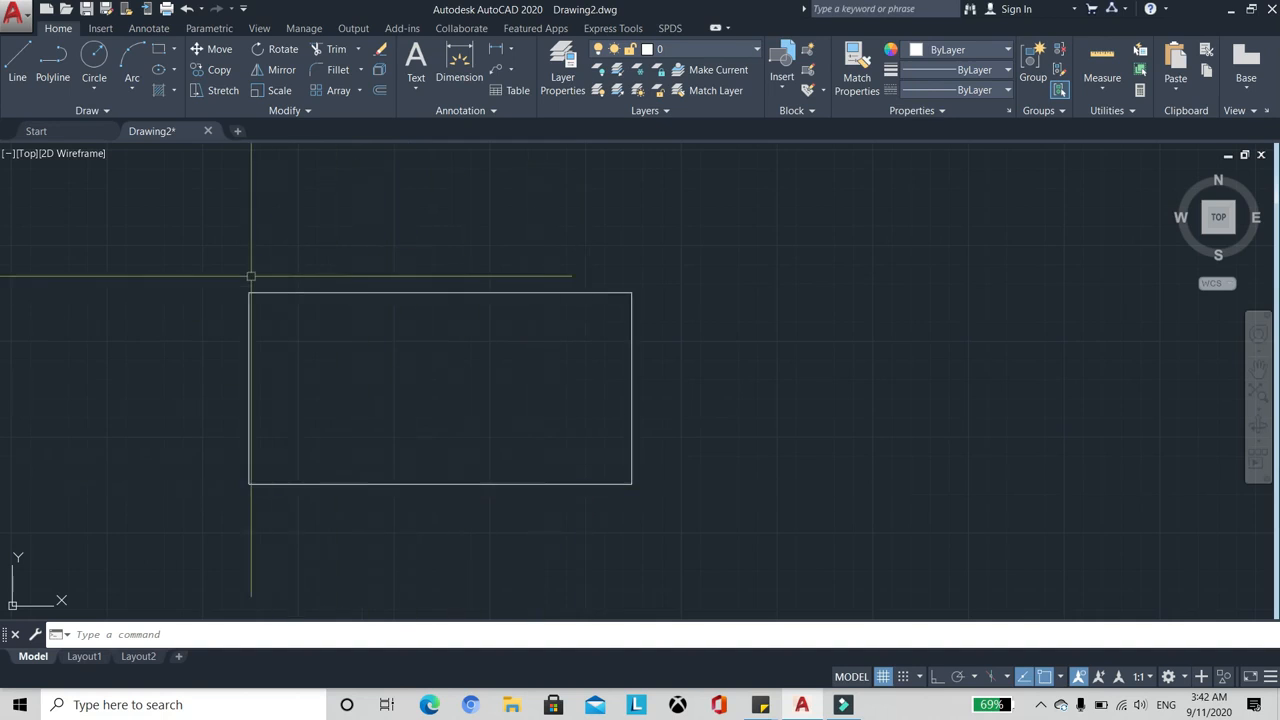
pyautogui.scroll(2, 330, 340)
pyautogui.scroll(-4, 325, 353)
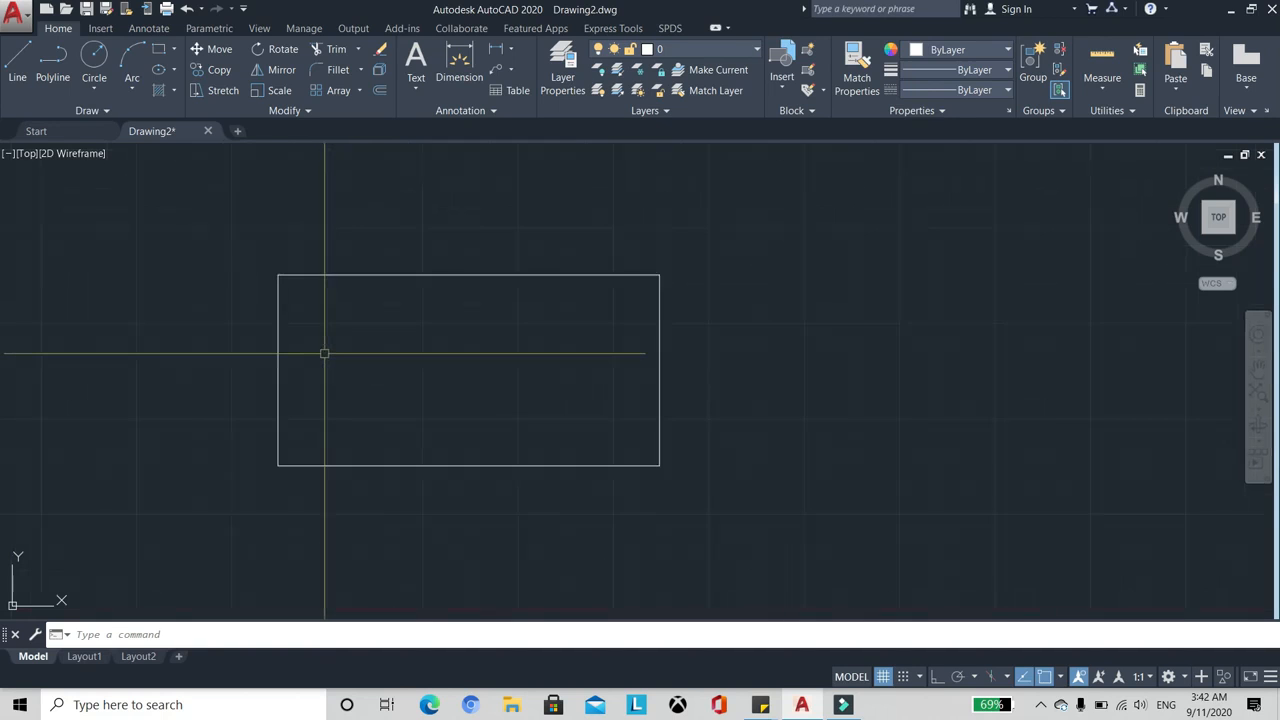
pyautogui.scroll(2, 330, 350)
pyautogui.scroll(-8, 340, 348)
pyautogui.scroll(8, 351, 346)
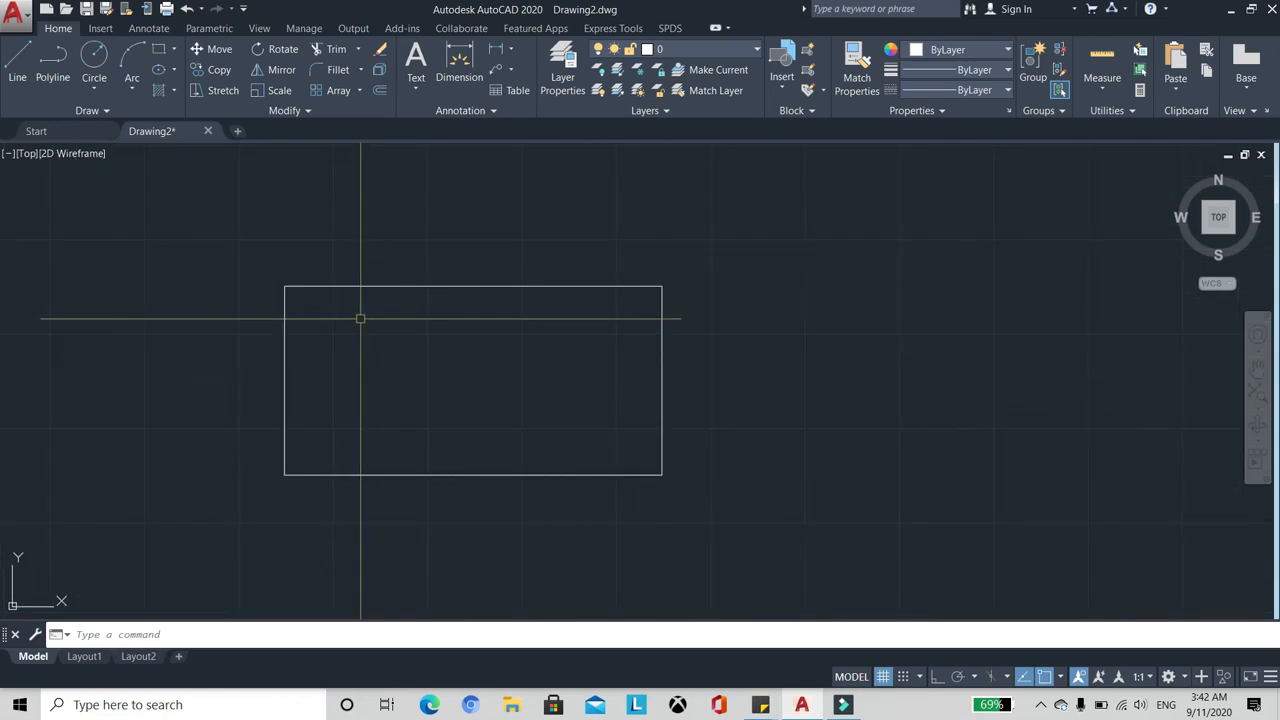
pyautogui.write('i')
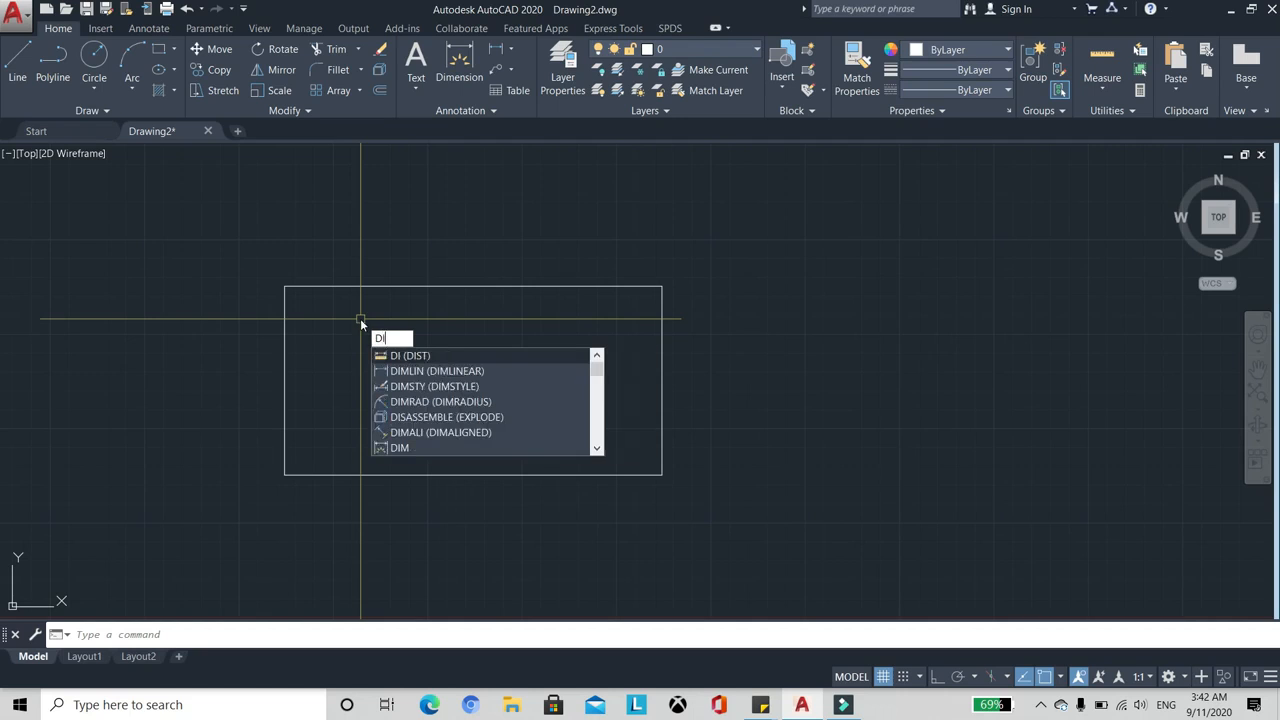
pyautogui.press('Return')
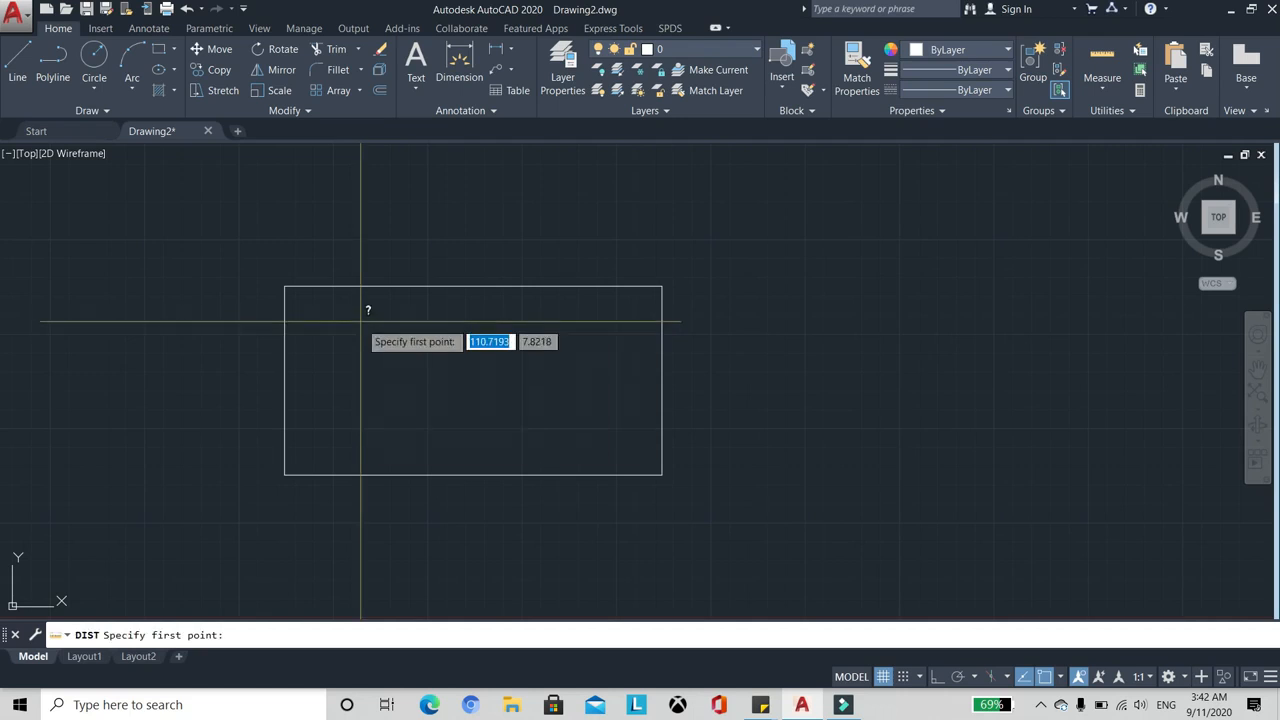
pyautogui.click(285, 474)
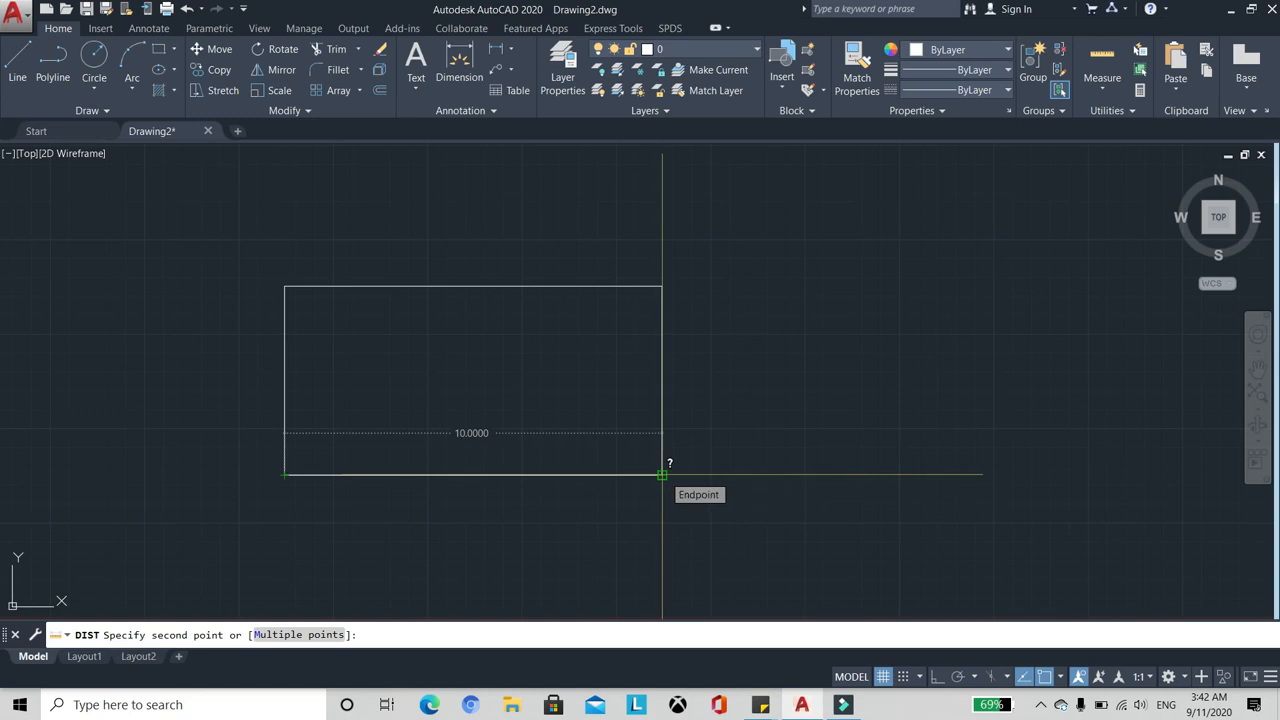
pyautogui.scroll(2, 650, 475)
pyautogui.scroll(-2, 520, 400)
pyautogui.scroll(2, 500, 362)
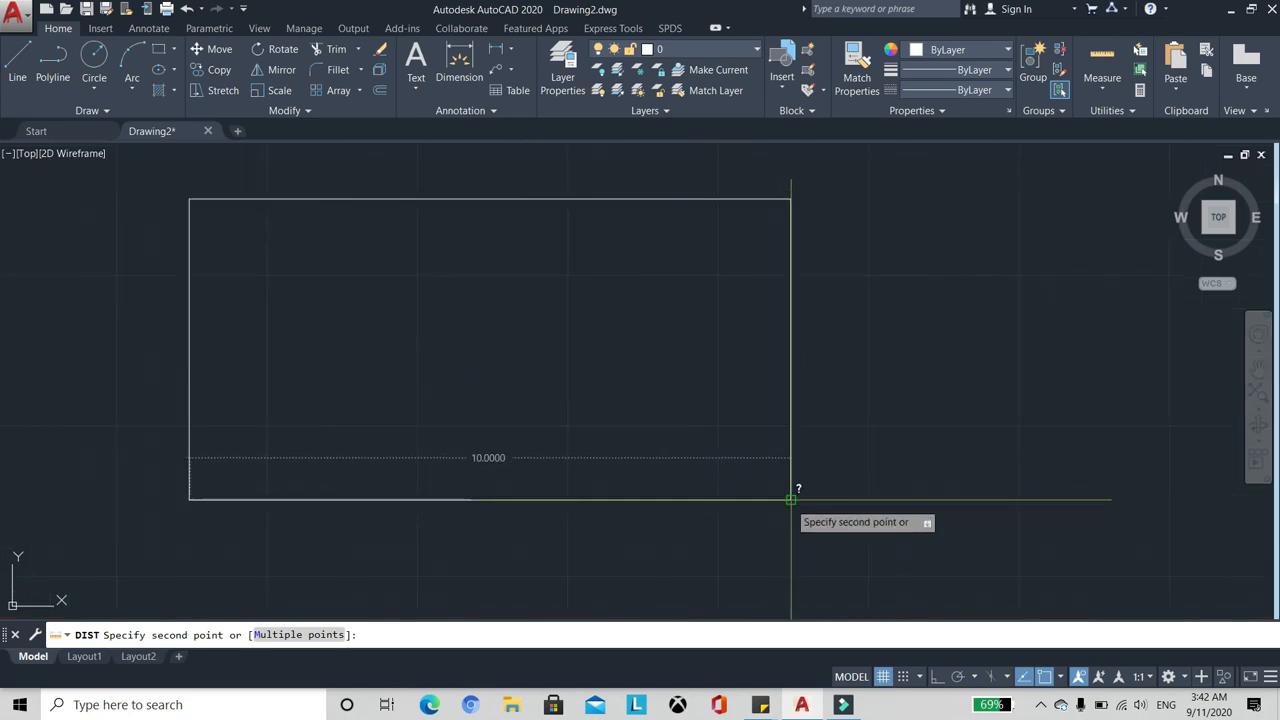
pyautogui.click(791, 499)
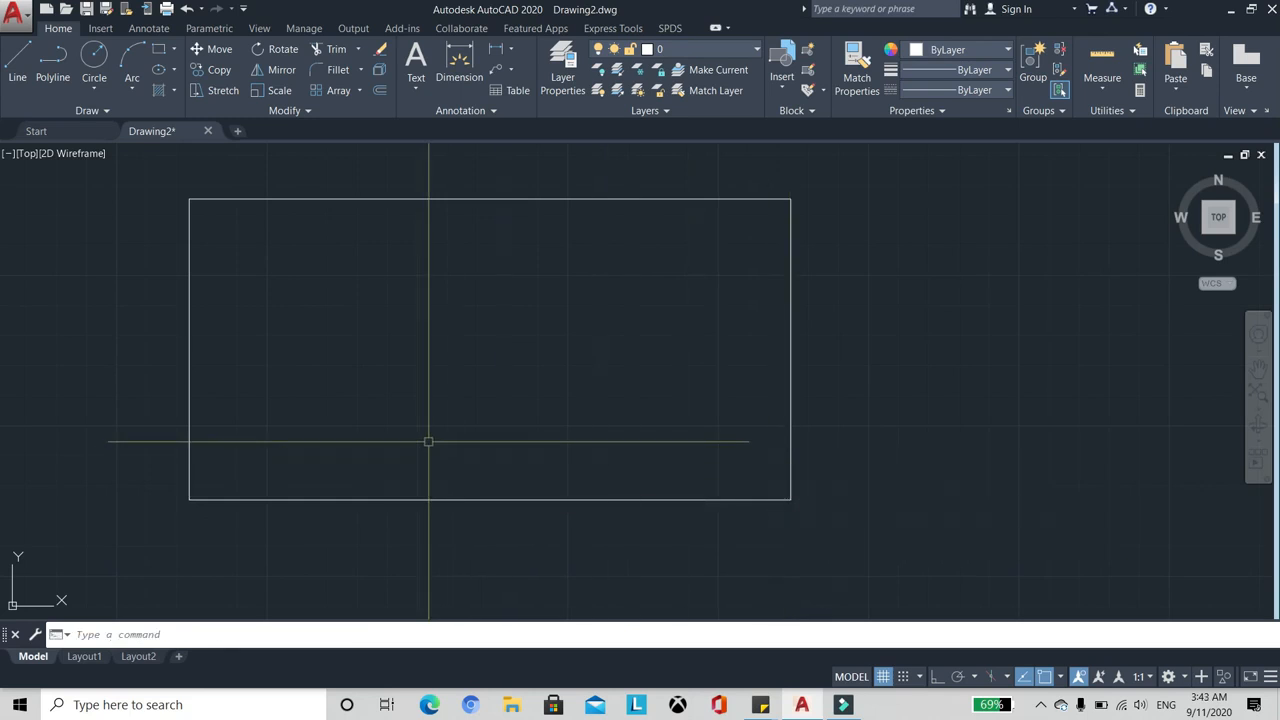
# Measure the height of the small rectangle along its left edge with DIST, and repeat the measurement once
pyautogui.scroll(2, 205, 361)
pyautogui.scroll(-2, 249, 354)
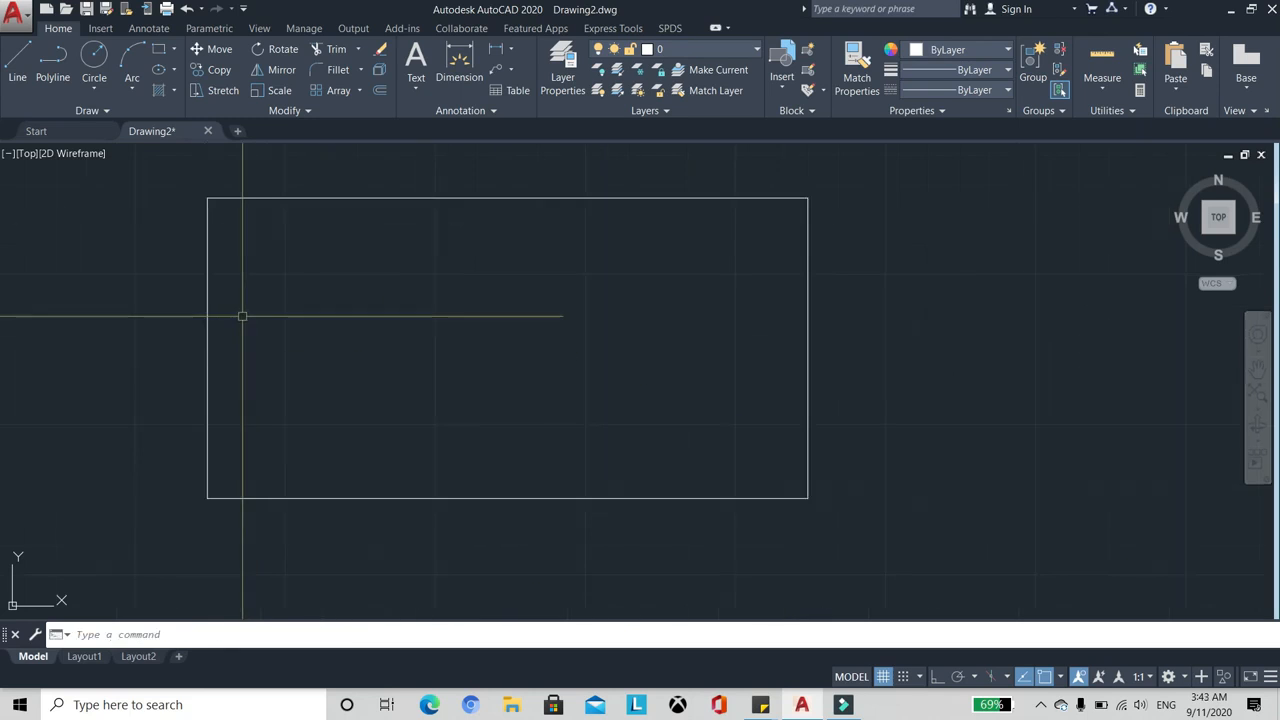
pyautogui.press('Return')
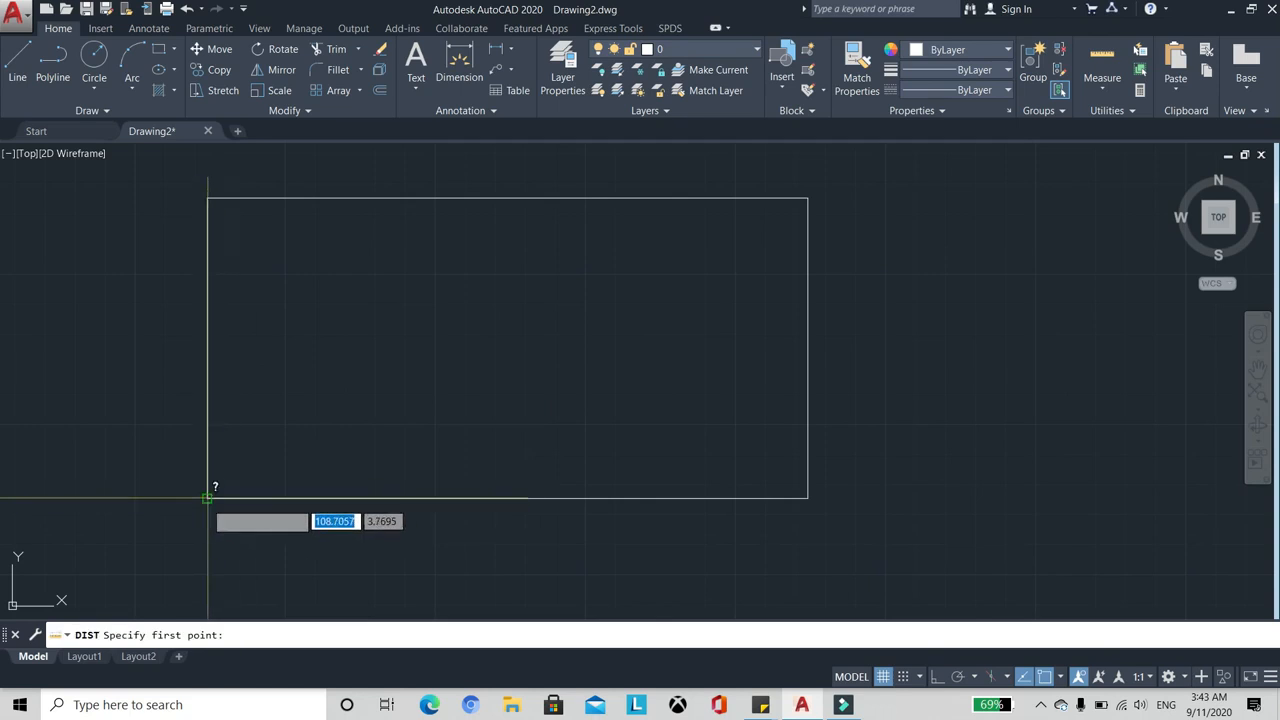
pyautogui.click(207, 497)
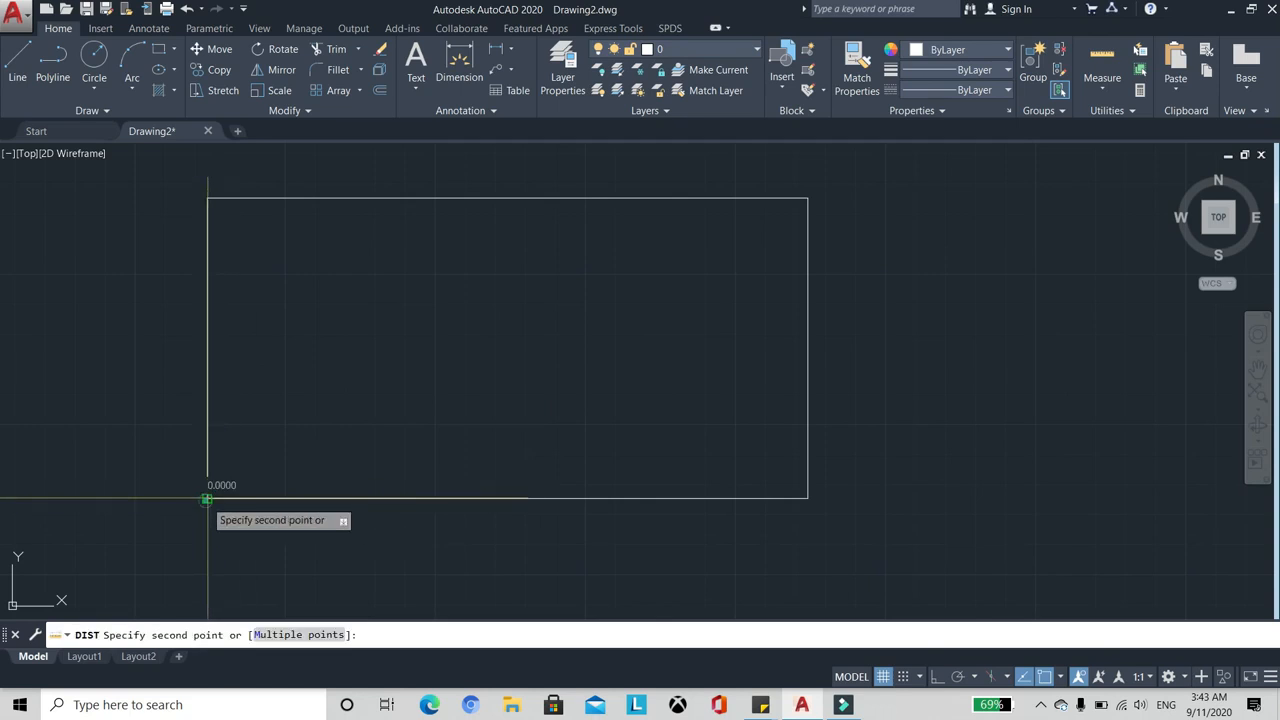
pyautogui.click(207, 197)
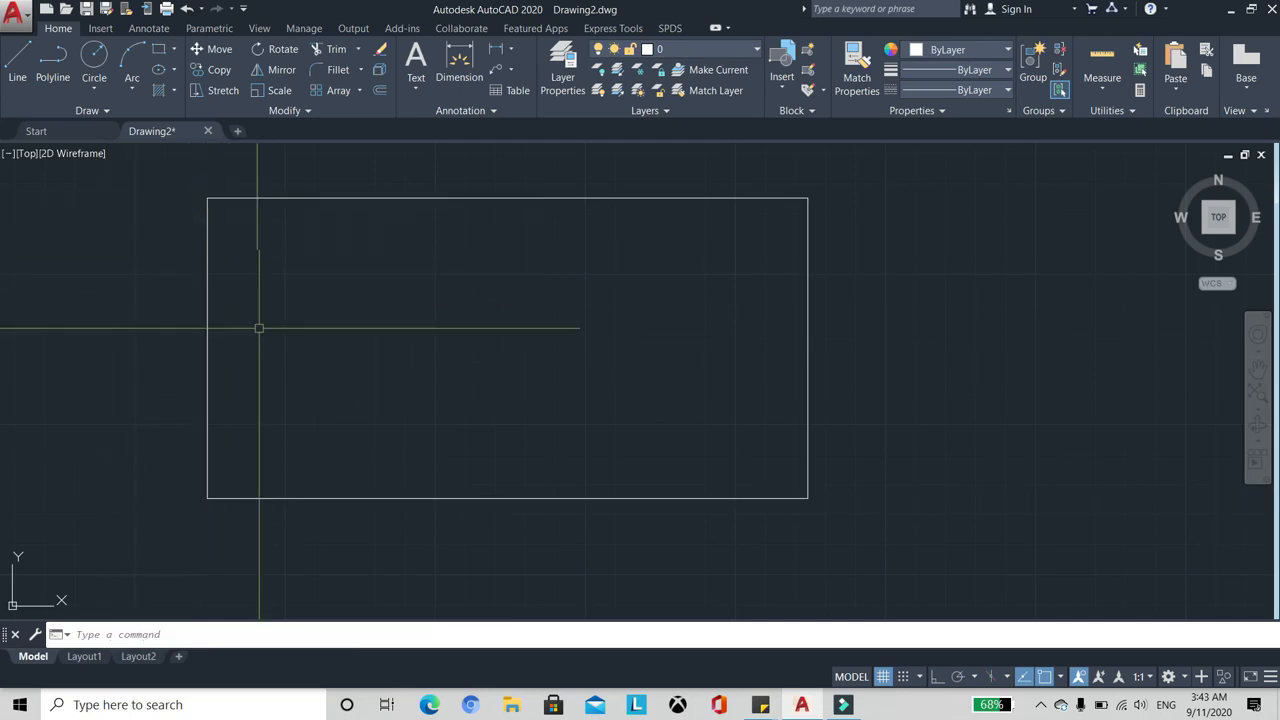
pyautogui.moveTo(271, 314); pyautogui.dragTo(279, 340, button='middle')
pyautogui.press('Return')
pyautogui.click(215, 523)
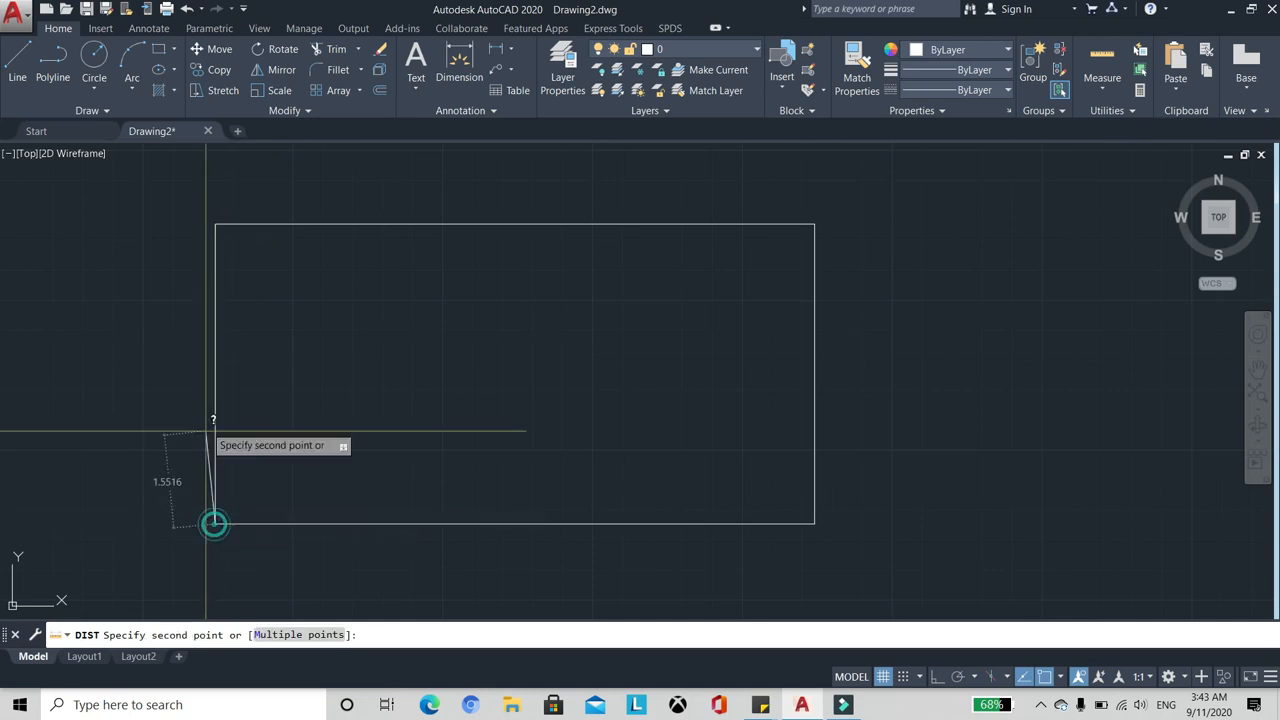
pyautogui.click(215, 223)
# Draw a flat centre-point ellipse between the two rectangles, with a horizontal major axis and a minor half-axis of about 5.2 units
pyautogui.scroll(-10, 366, 431)
pyautogui.scroll(2, 378, 393)
pyautogui.scroll(-4, 378, 393)
pyautogui.scroll(4, 251, 346)
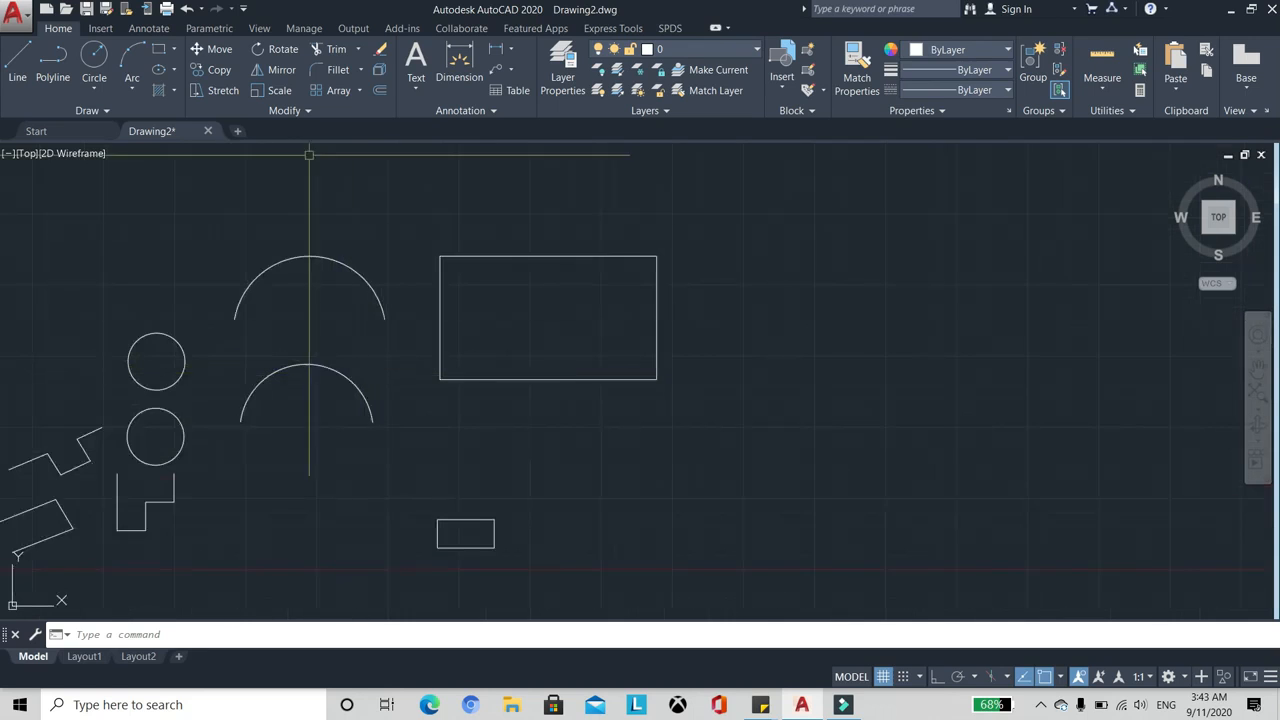
pyautogui.click(175, 68)
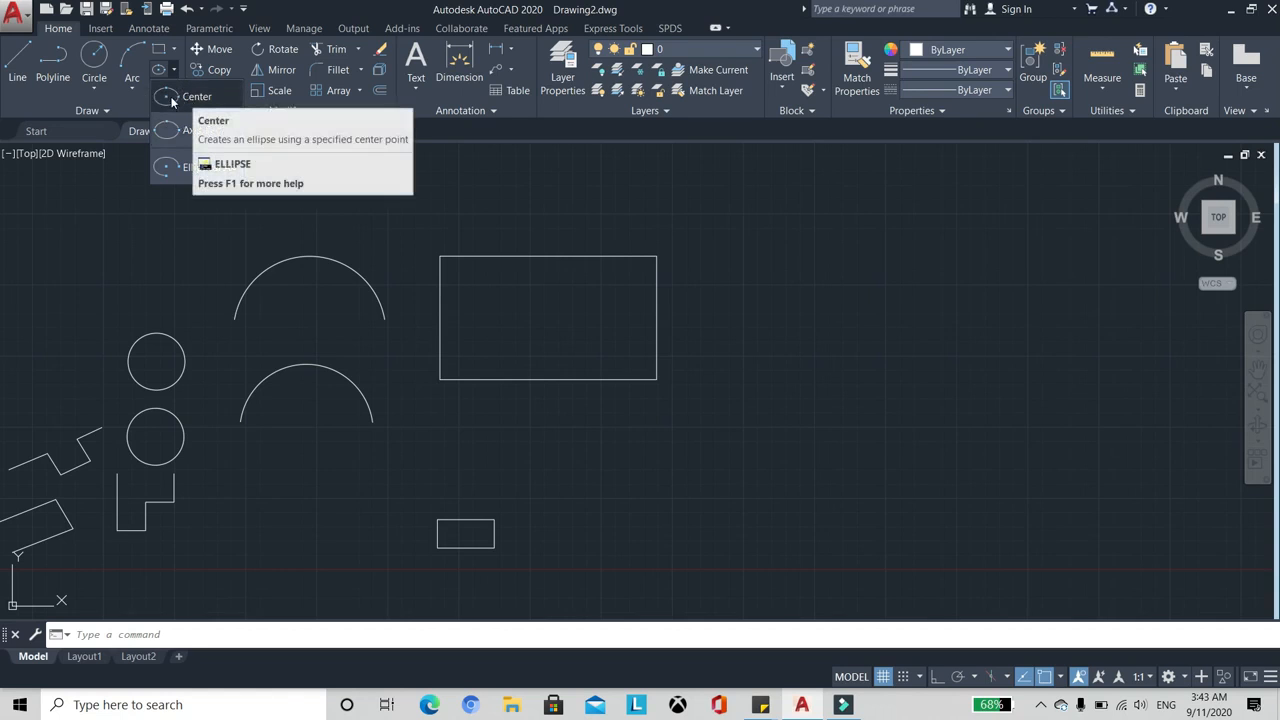
pyautogui.click(201, 96)
pyautogui.scroll(-4, 389, 229)
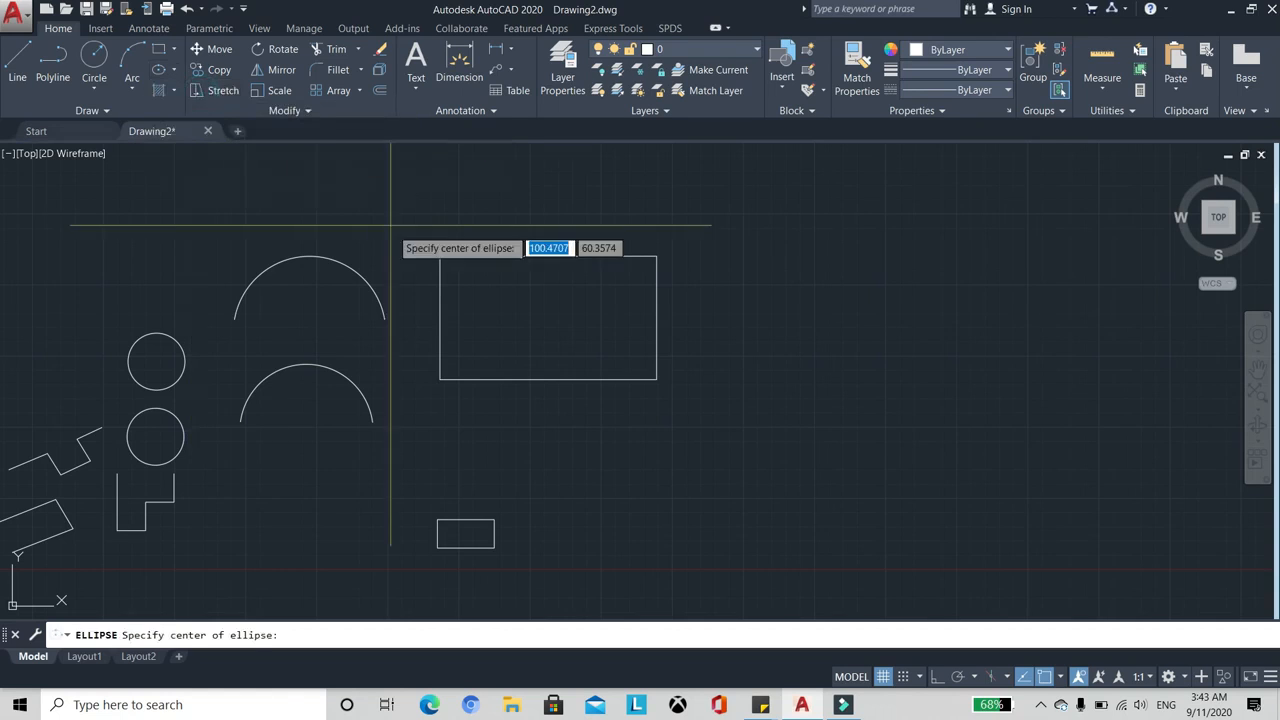
pyautogui.scroll(2, 409, 289)
pyautogui.scroll(4, 408, 354)
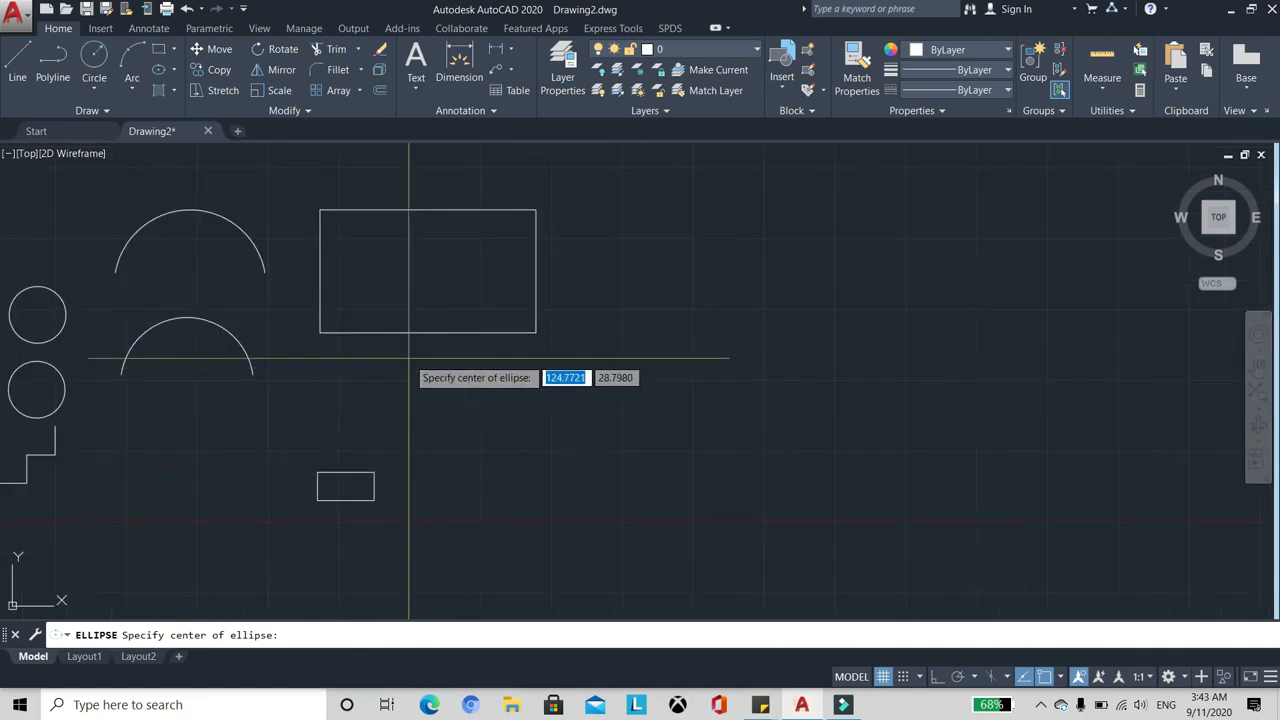
pyautogui.scroll(-2, 391, 383)
pyautogui.scroll(2, 420, 399)
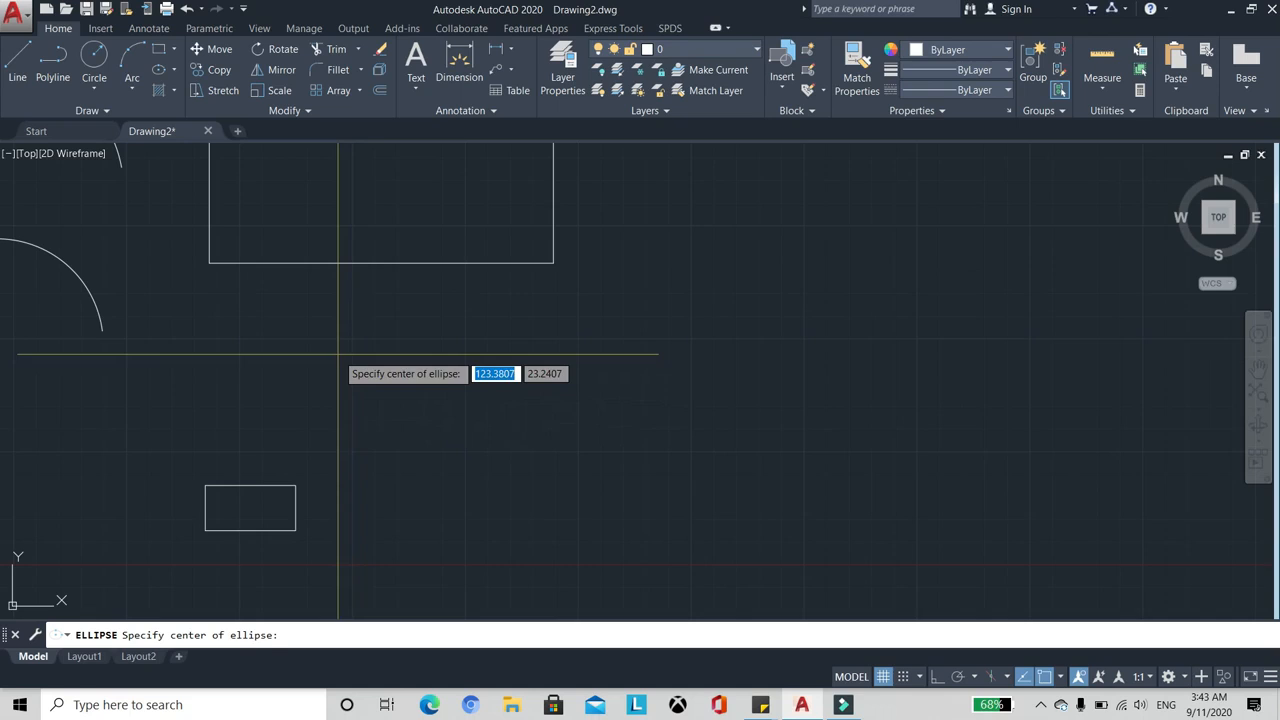
pyautogui.click(389, 383)
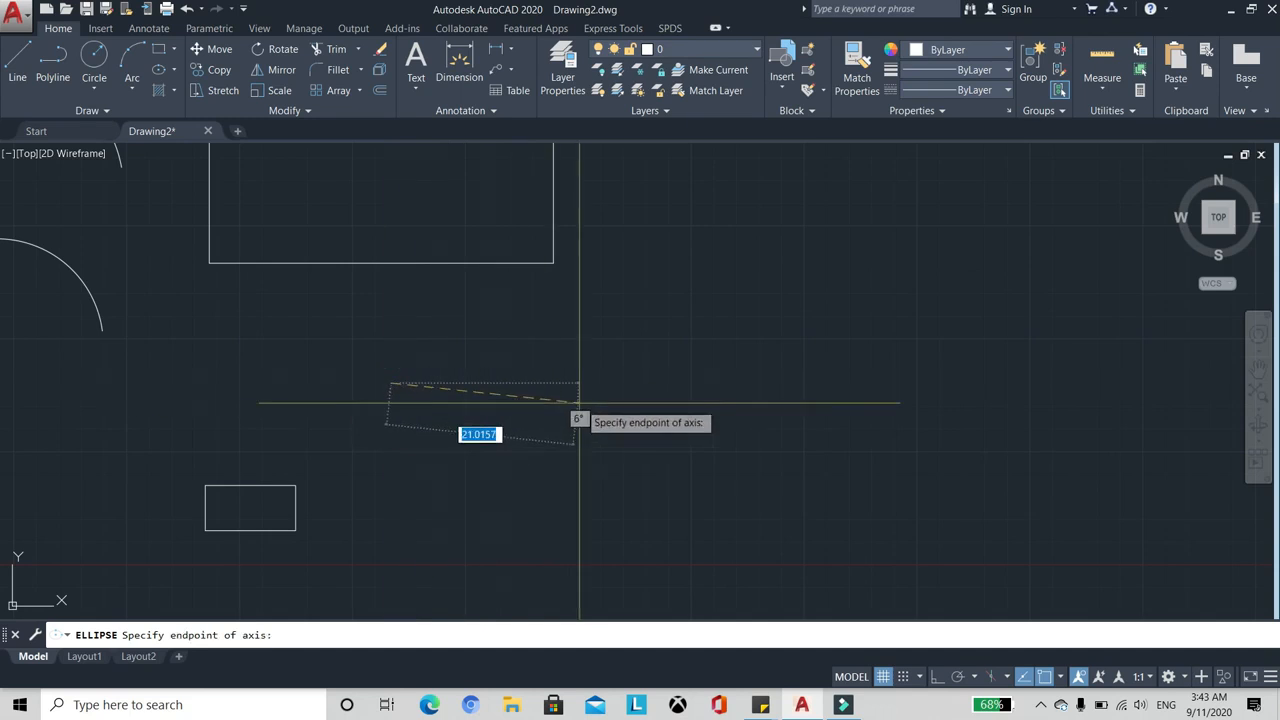
pyautogui.click(658, 383)
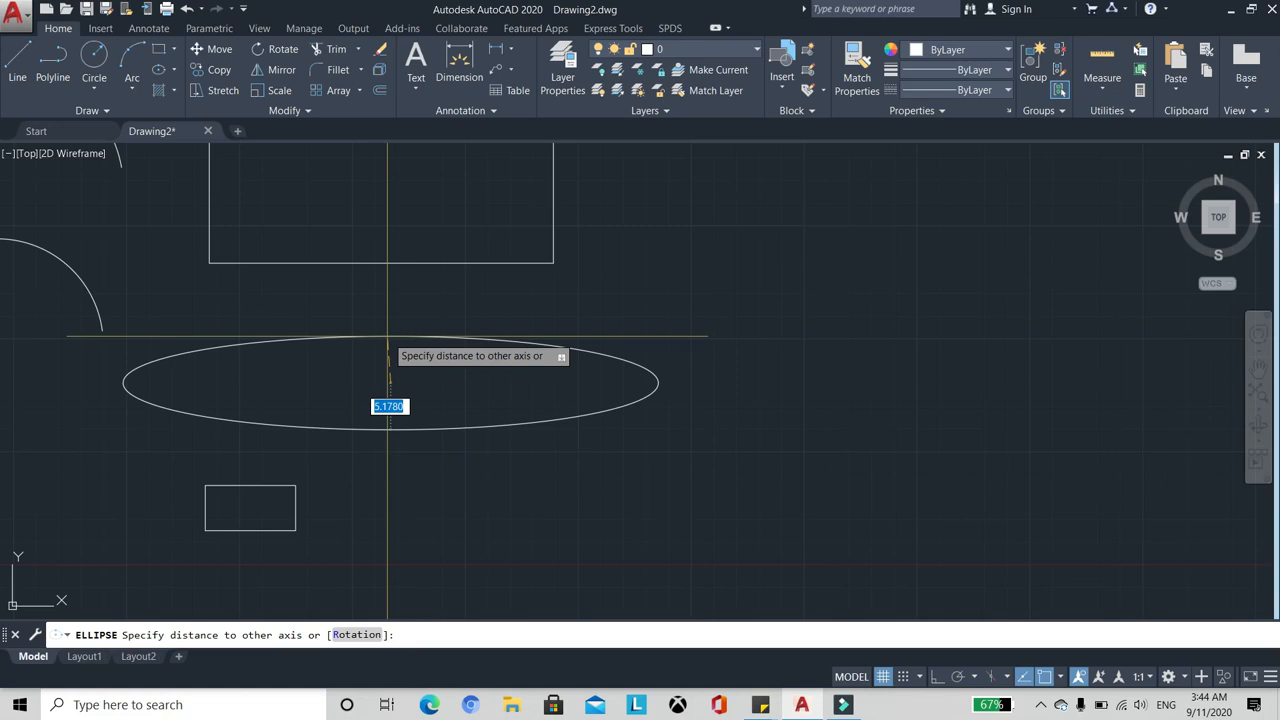
pyautogui.click(388, 337)
# Select the ellipse with a crossing window to inspect its grips, and clear the selection
pyautogui.scroll(-2, 843, 287)
pyautogui.click(588, 416)
pyautogui.click(551, 346)
pyautogui.scroll(3, 526, 362)
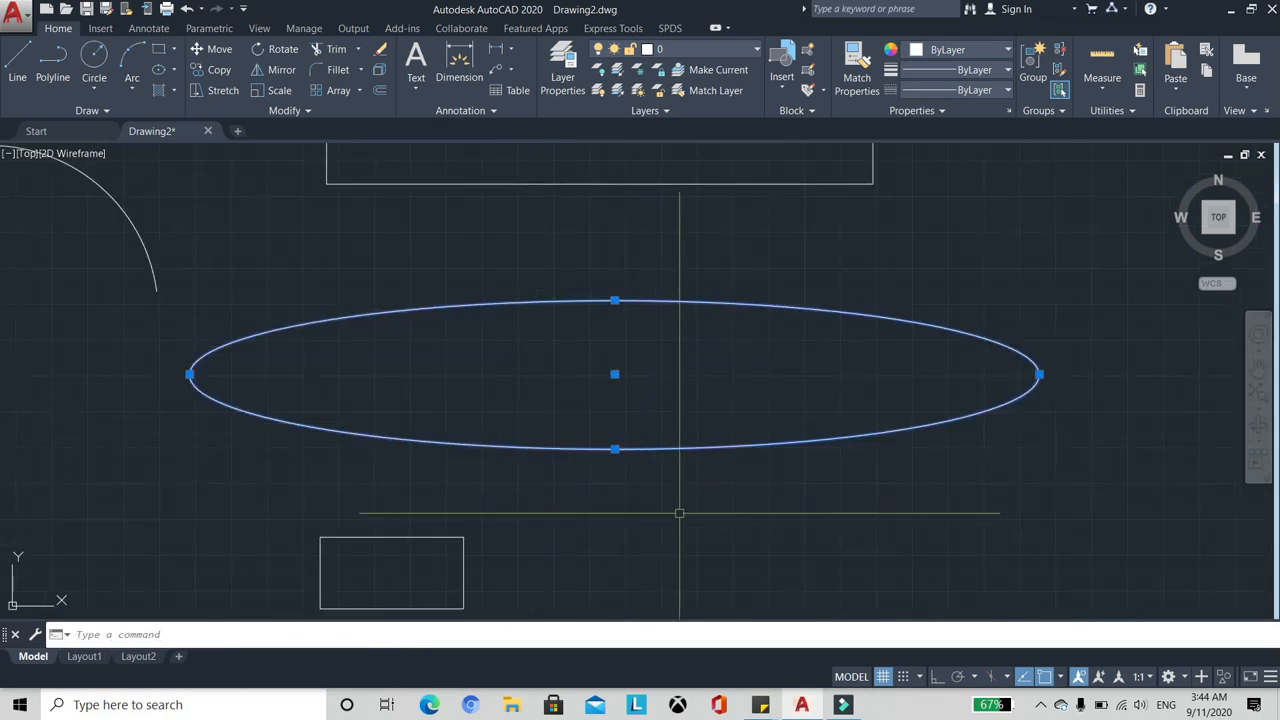
pyautogui.scroll(-3, 585, 396)
pyautogui.scroll(3, 583, 400)
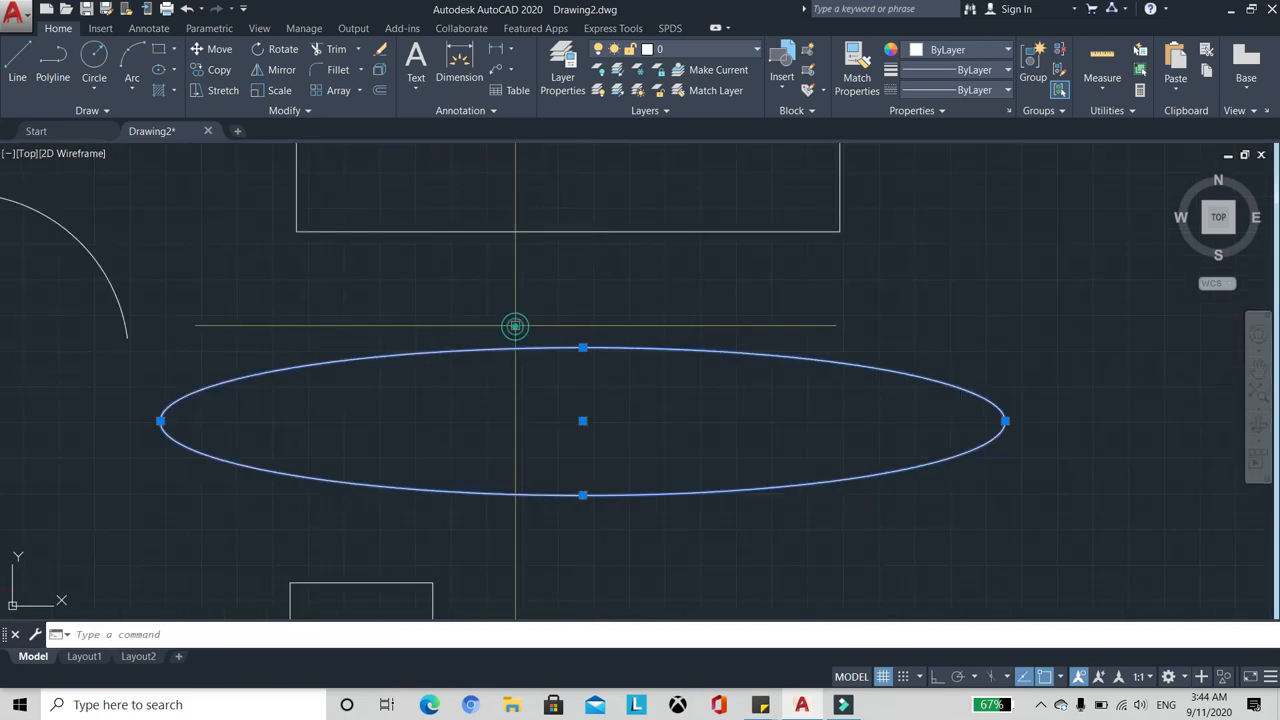
pyautogui.press('Escape')
# Draw a 6-sided polygon centred on the upper circle's centre, using the Inscribed in circle option and a radius of 5
pyautogui.scroll(-5, 515, 326)
pyautogui.click(172, 48)
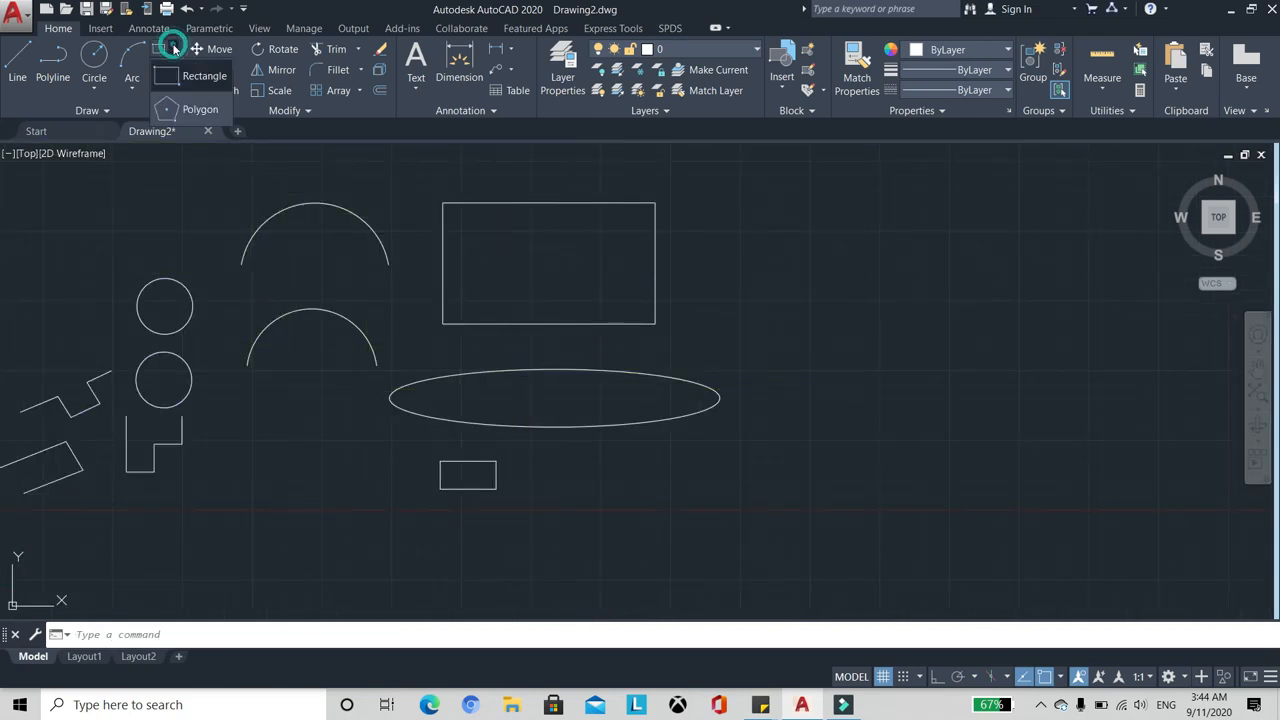
pyautogui.click(187, 111)
pyautogui.scroll(-3, 510, 300)
pyautogui.scroll(3, 434, 287)
pyautogui.scroll(3, 427, 285)
pyautogui.scroll(-3, 506, 223)
pyautogui.scroll(4, 445, 268)
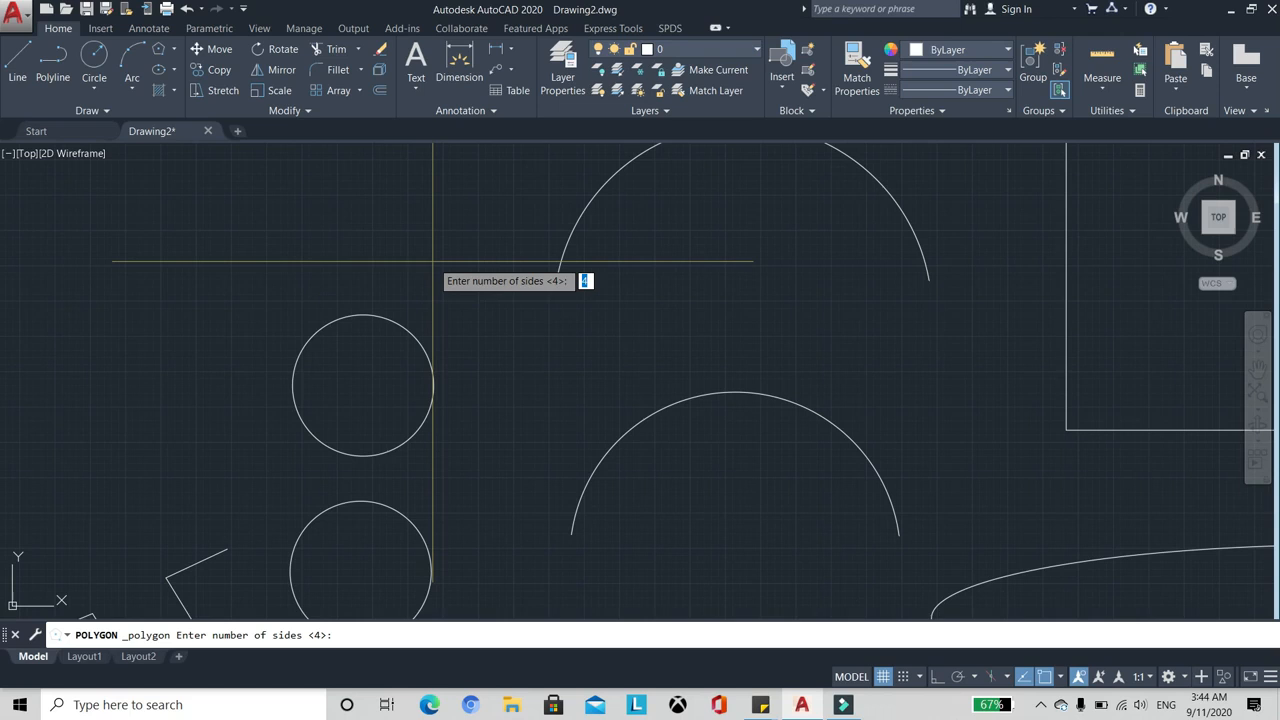
pyautogui.scroll(-3, 440, 285)
pyautogui.scroll(3, 441, 293)
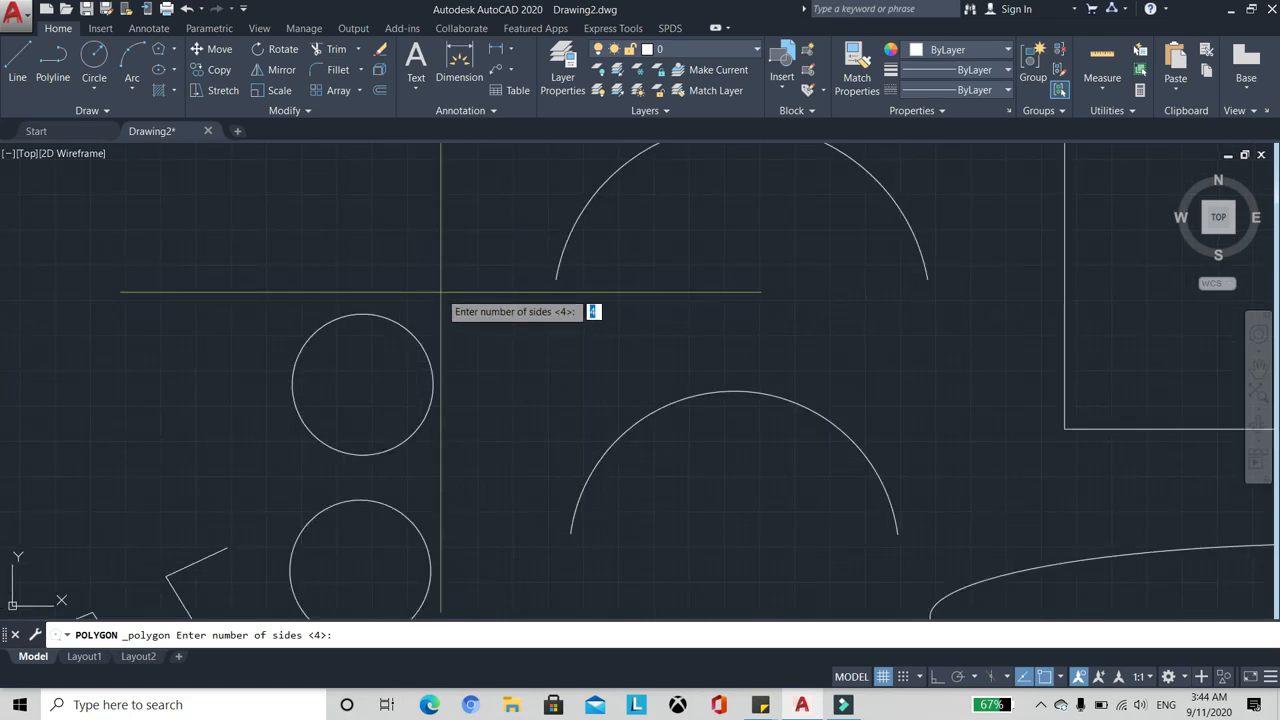
pyautogui.scroll(-3, 425, 330)
pyautogui.scroll(3, 400, 340)
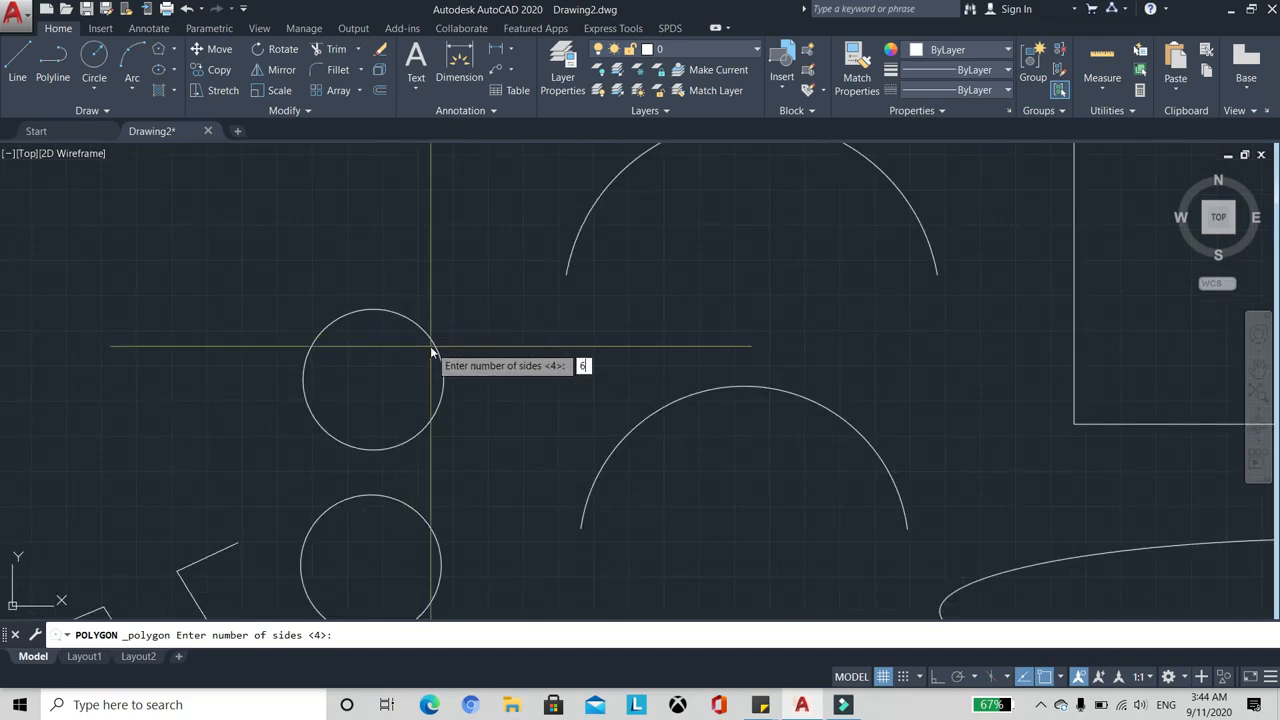
pyautogui.press('Return')
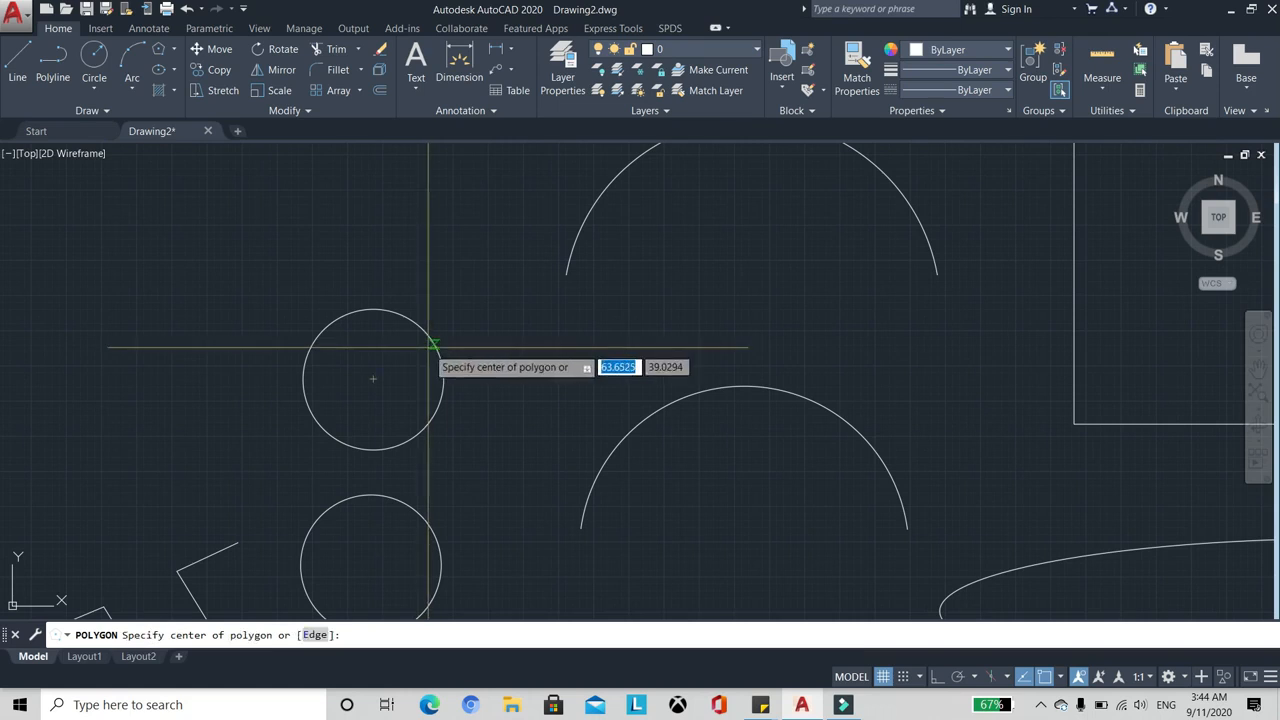
pyautogui.click(373, 379)
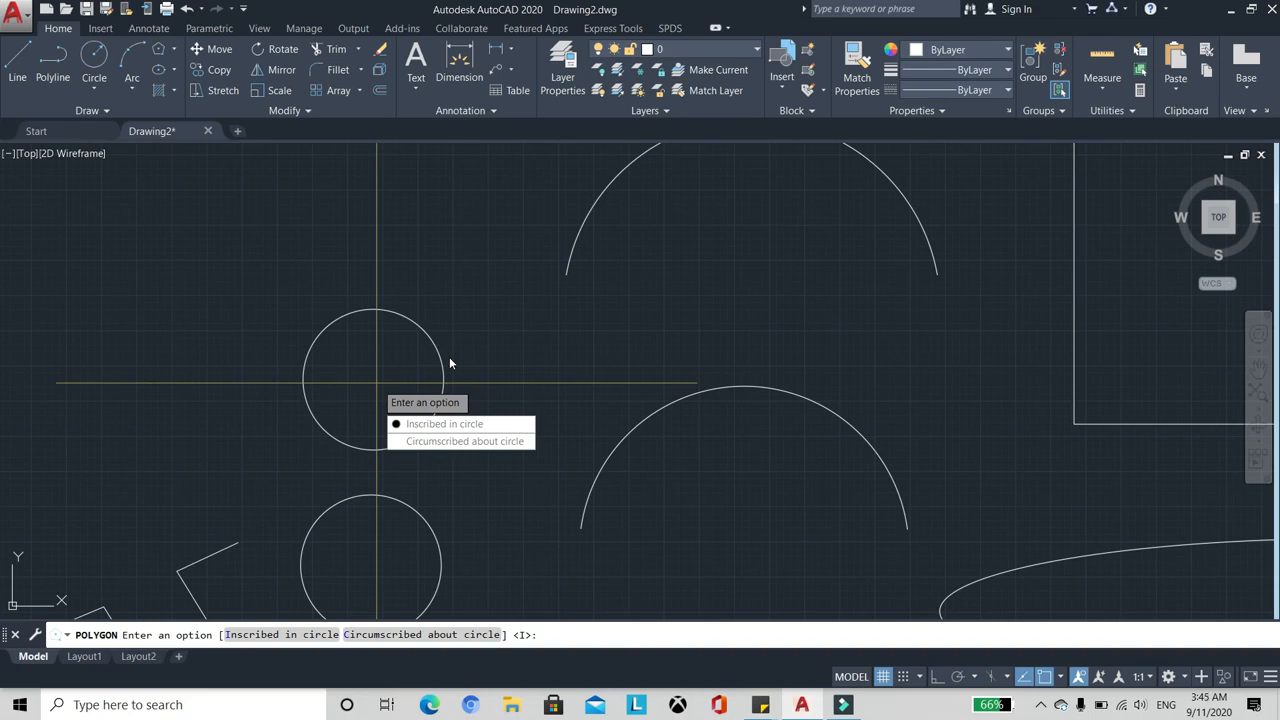
pyautogui.write('i')
pyautogui.press('Return')
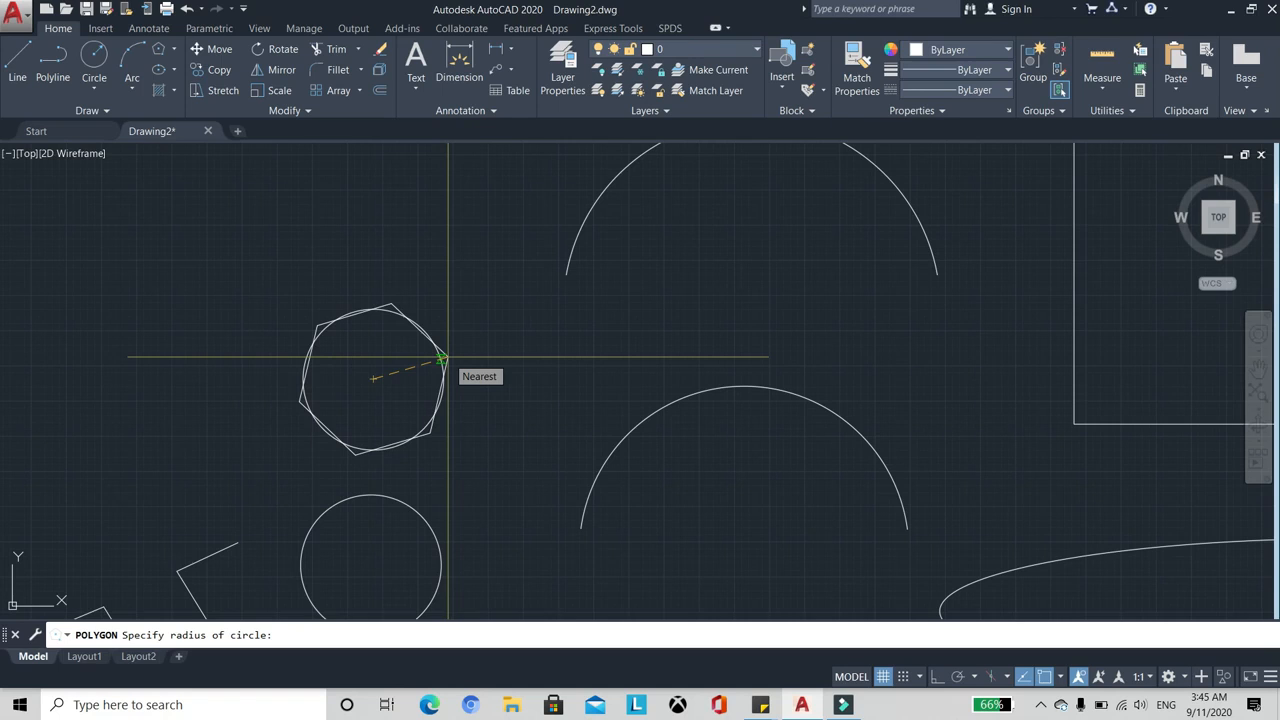
pyautogui.write('5')
pyautogui.press('Return')
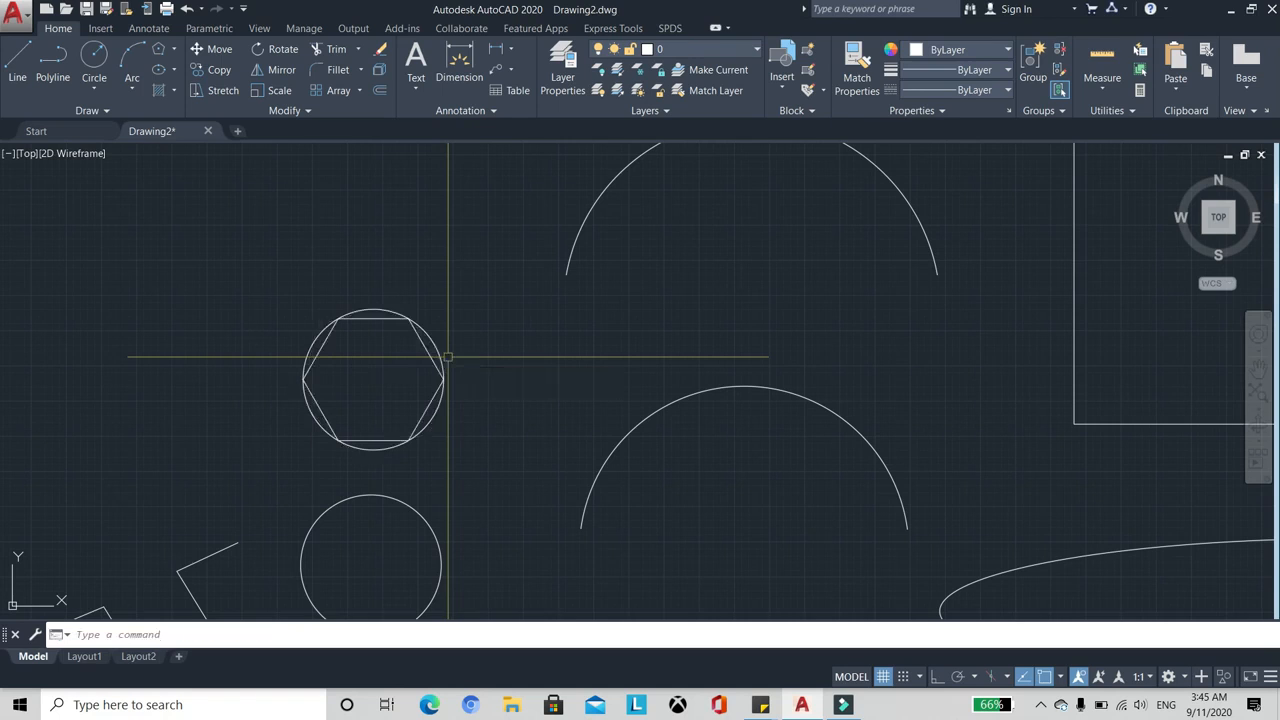
# Select the circle around the hexagon with a crossing window to inspect how the two shapes fit, and clear the selection
pyautogui.scroll(2, 351, 414)
pyautogui.scroll(3, 374, 259)
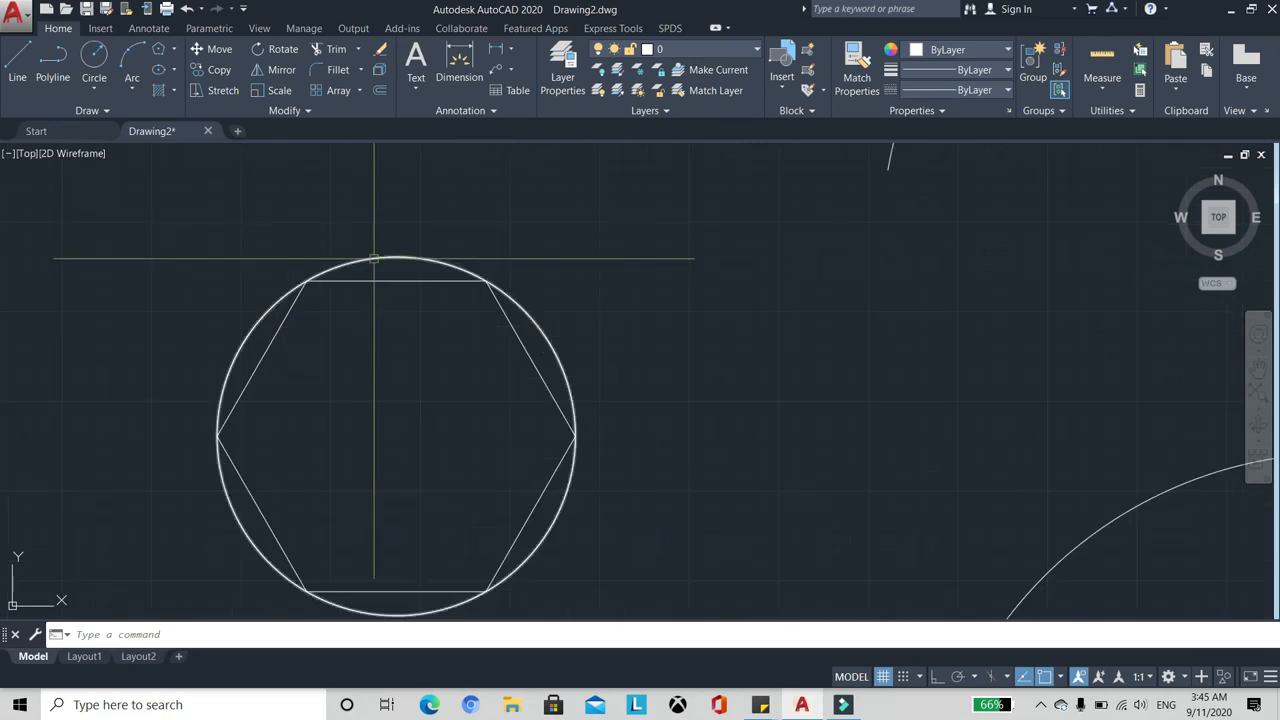
pyautogui.click(372, 270)
pyautogui.click(323, 237)
pyautogui.scroll(-2, 363, 286)
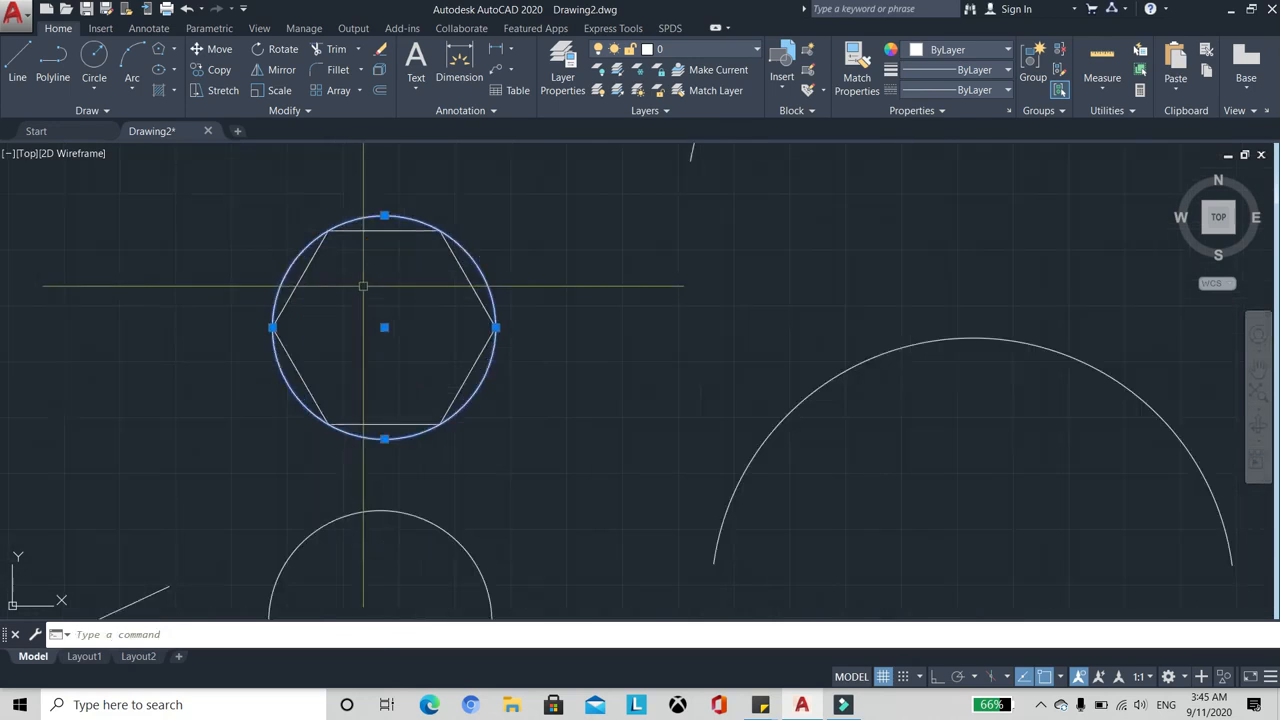
pyautogui.scroll(-2, 460, 266)
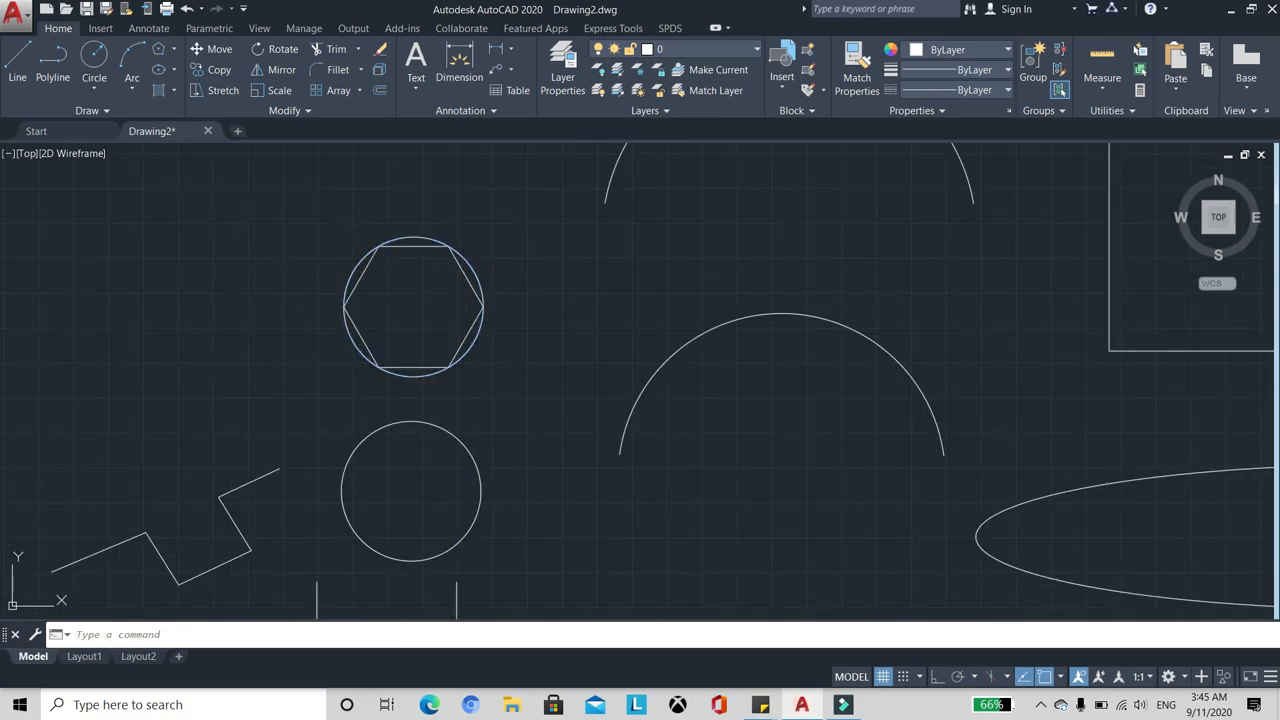
pyautogui.press('Escape')
# Draw an 8-sided polygon centred on the lower circle's centre, using the Circumscribed about circle option and a radius of 5
pyautogui.scroll(1, 409, 301)
pyautogui.scroll(-2, 469, 291)
pyautogui.scroll(1, 418, 413)
pyautogui.scroll(-1, 447, 376)
pyautogui.scroll(2, 466, 352)
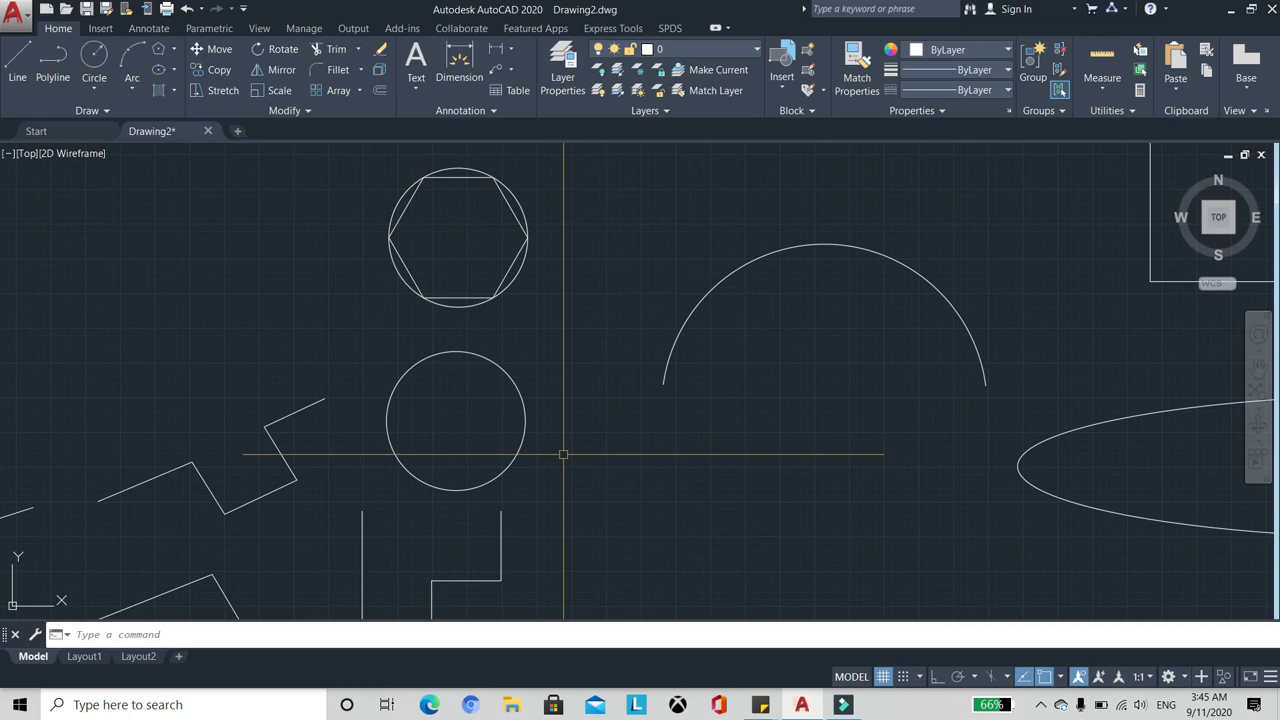
pyautogui.write('PO')
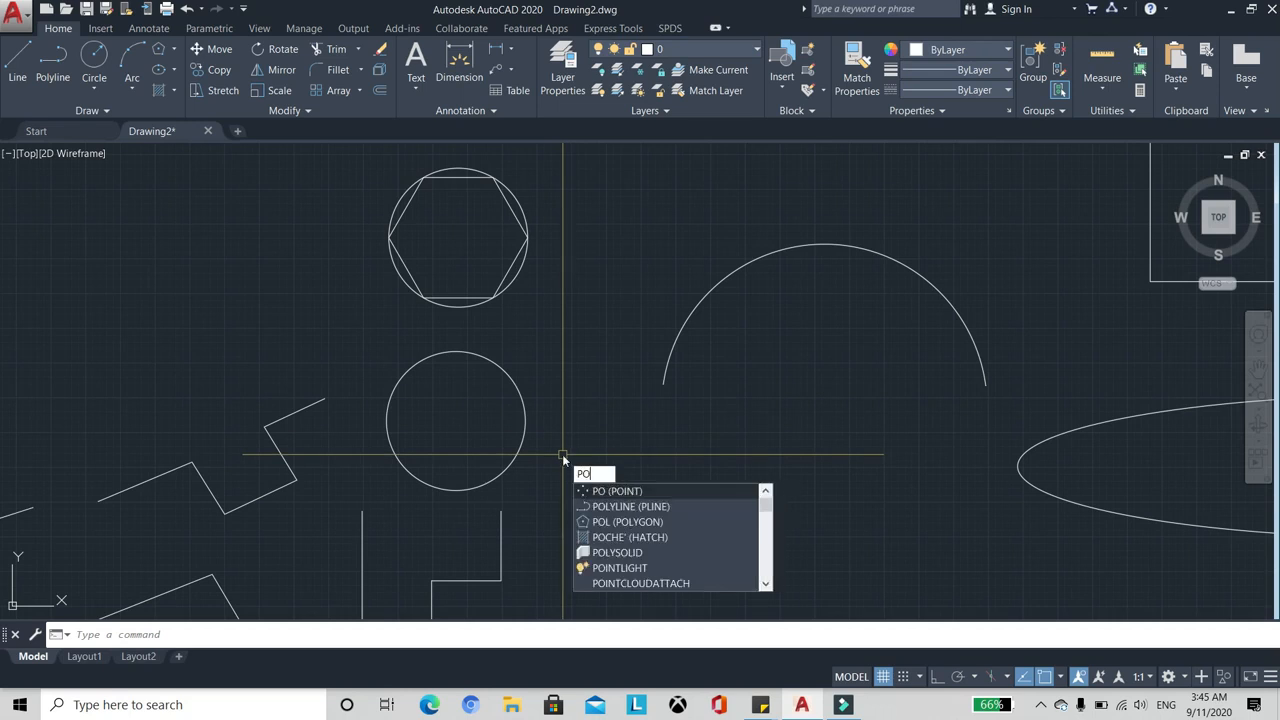
pyautogui.write('L')
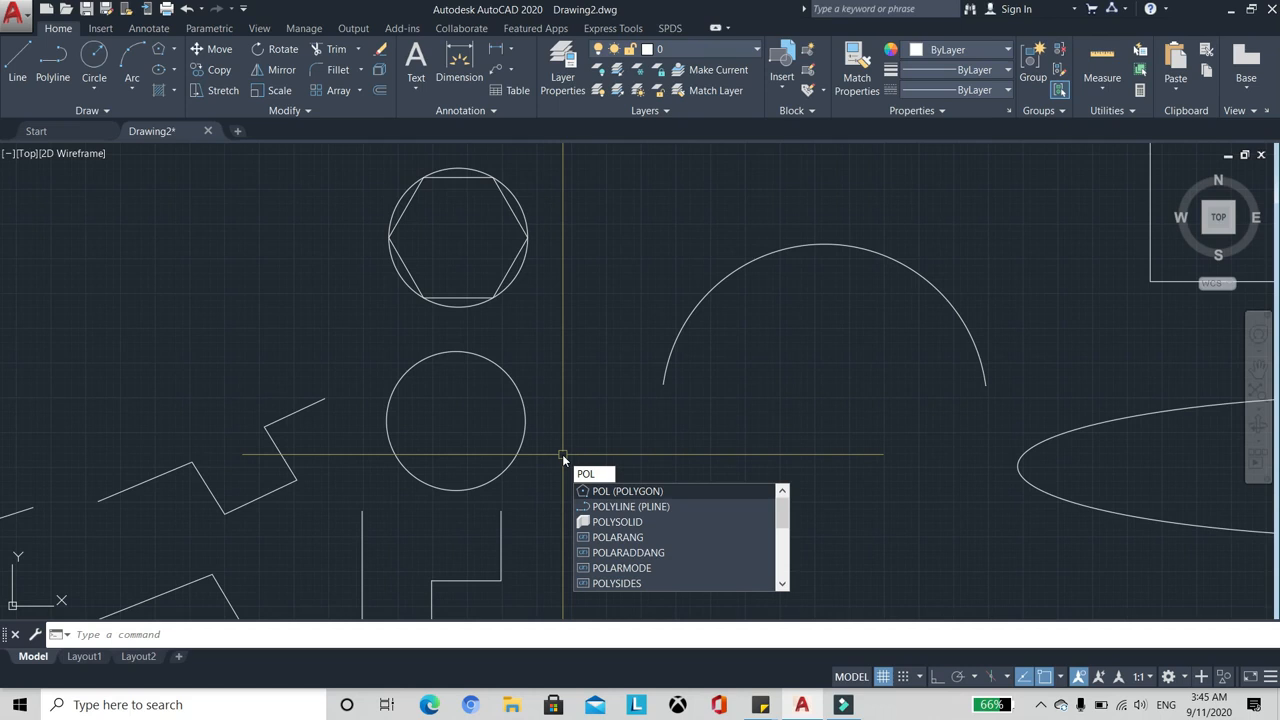
pyautogui.press('Return')
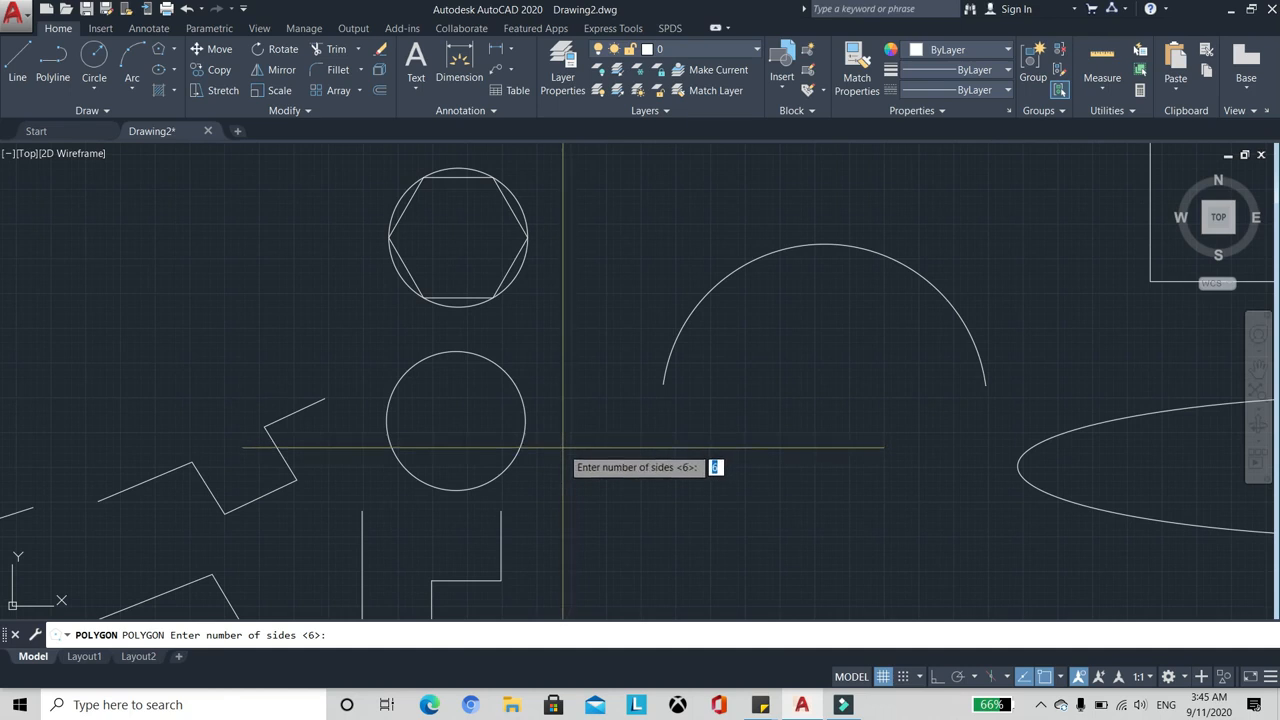
pyautogui.write('8')
pyautogui.press('Return')
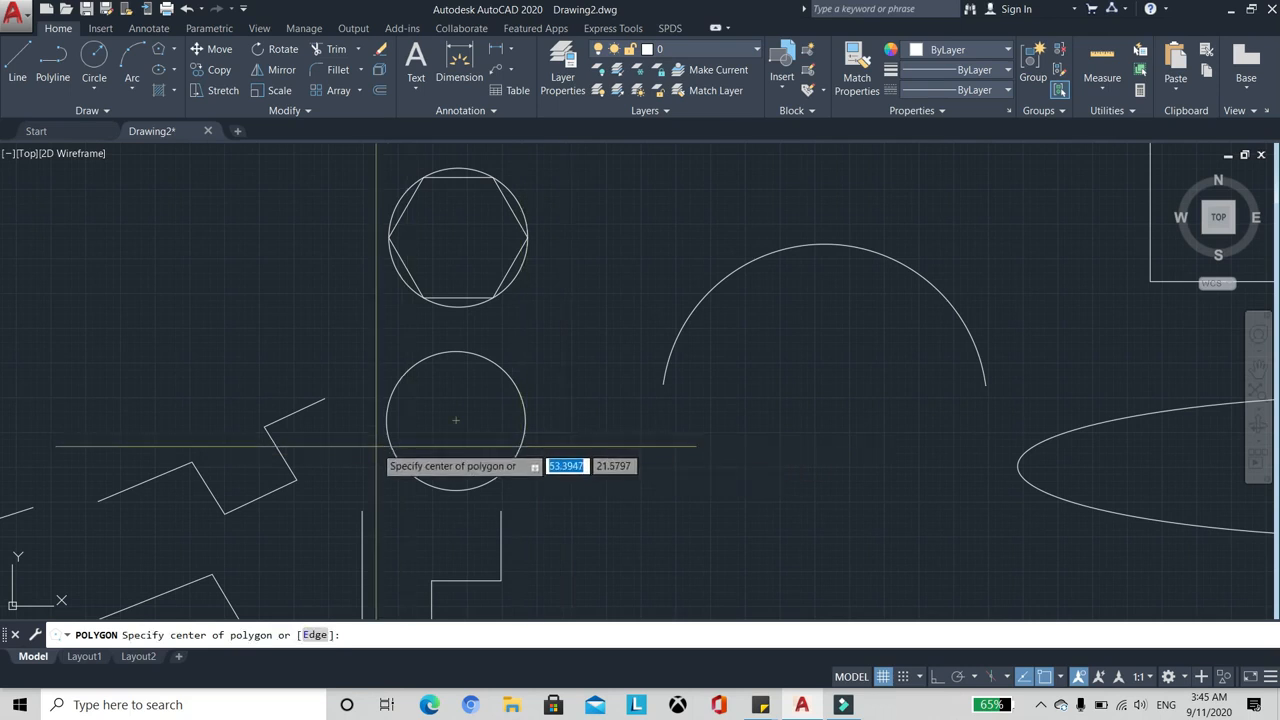
pyautogui.click(456, 420)
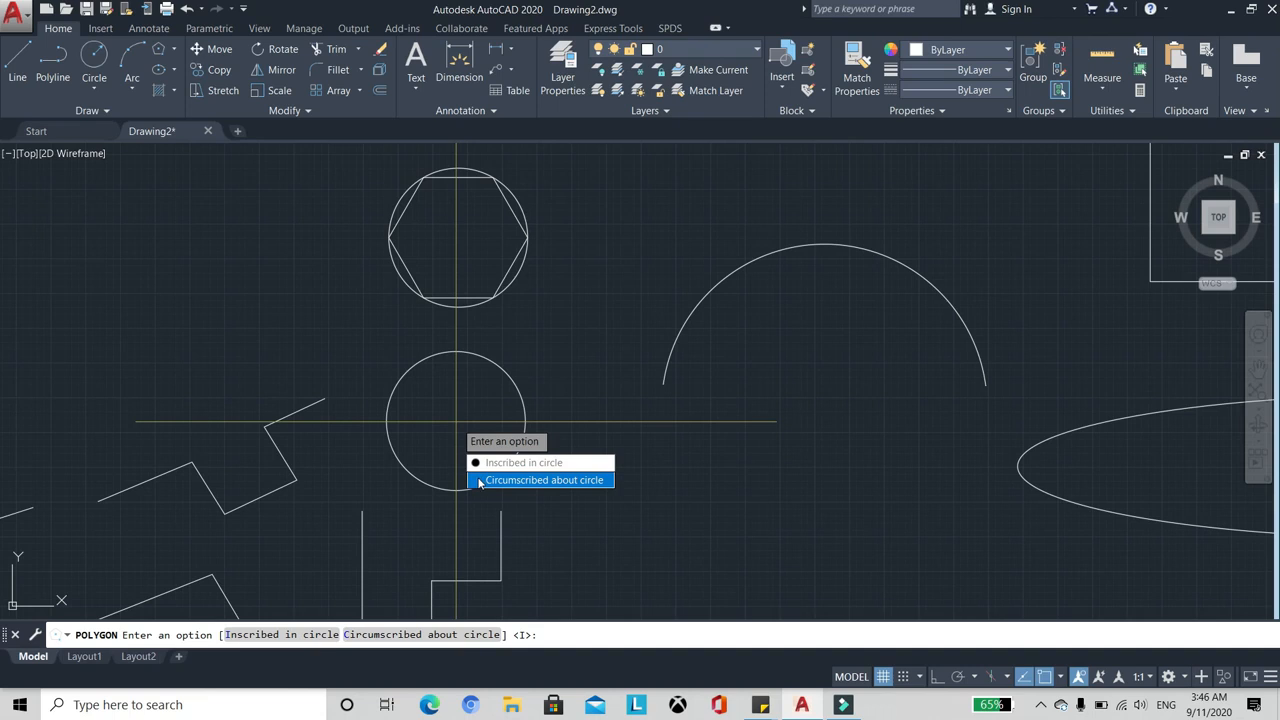
pyautogui.write('c')
pyautogui.click(478, 482)
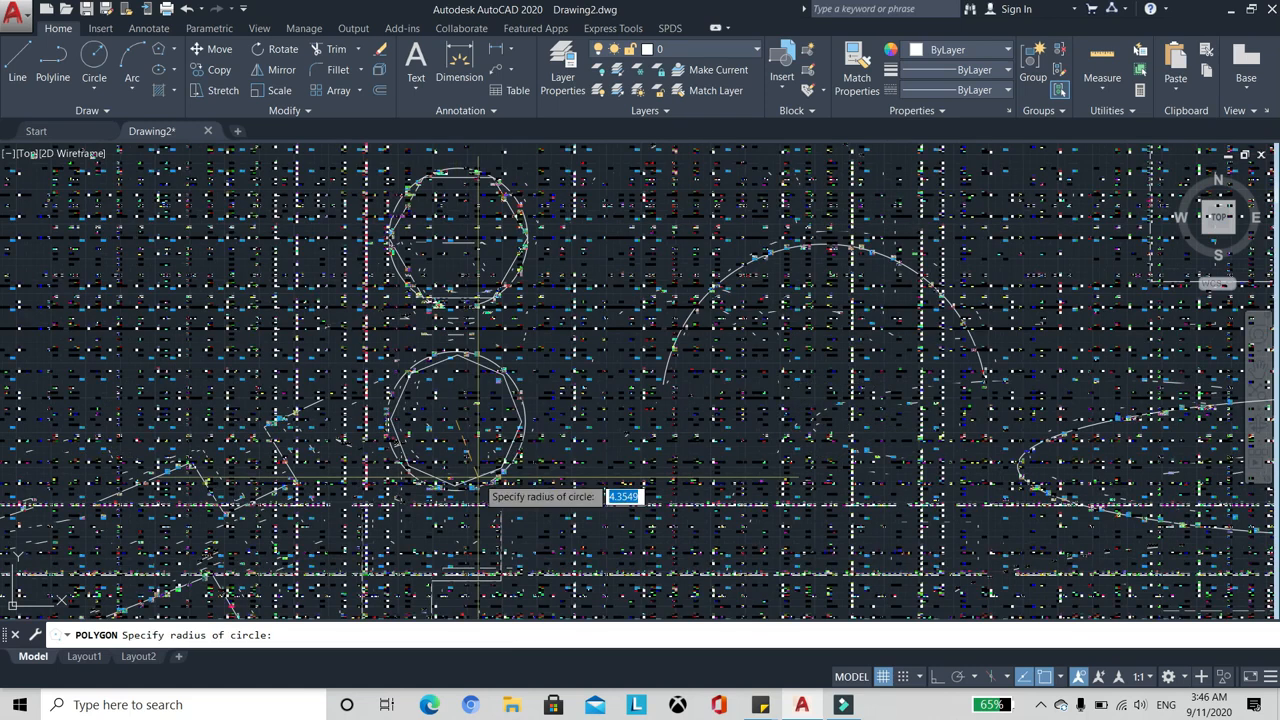
pyautogui.scroll(-4, 433, 420)
pyautogui.scroll(5, 433, 420)
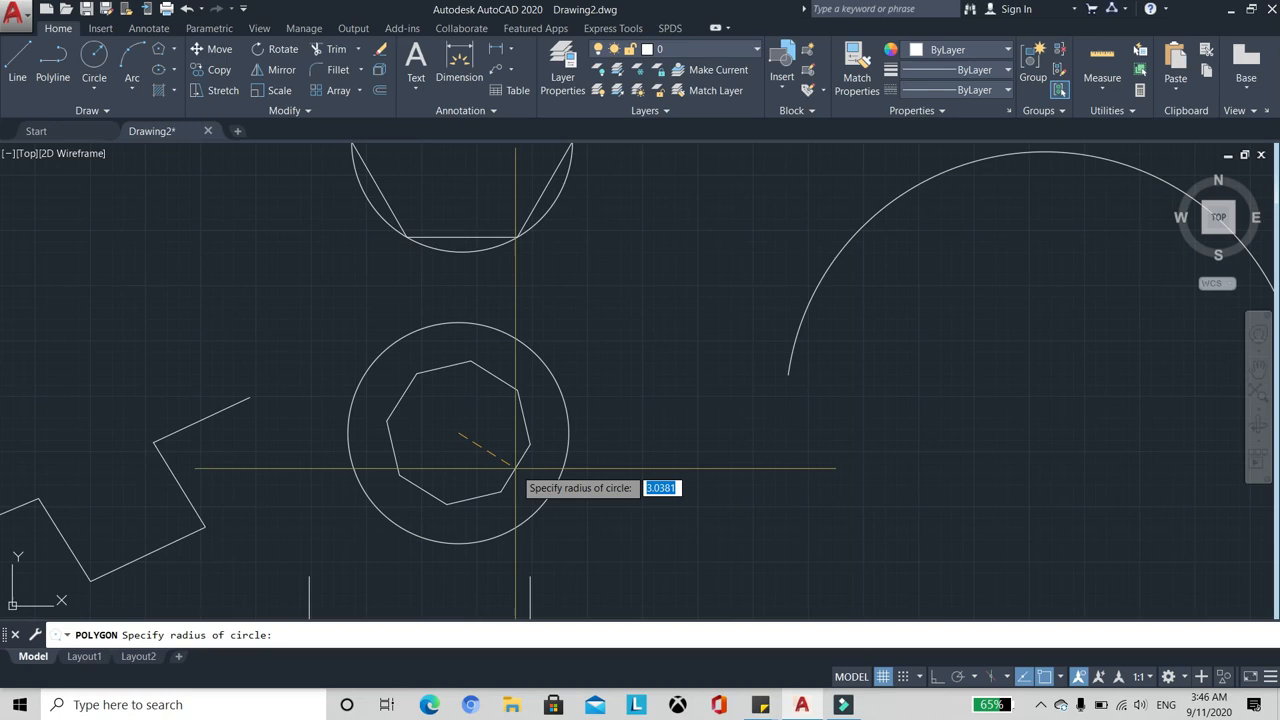
pyautogui.write('5')
pyautogui.press('Return')
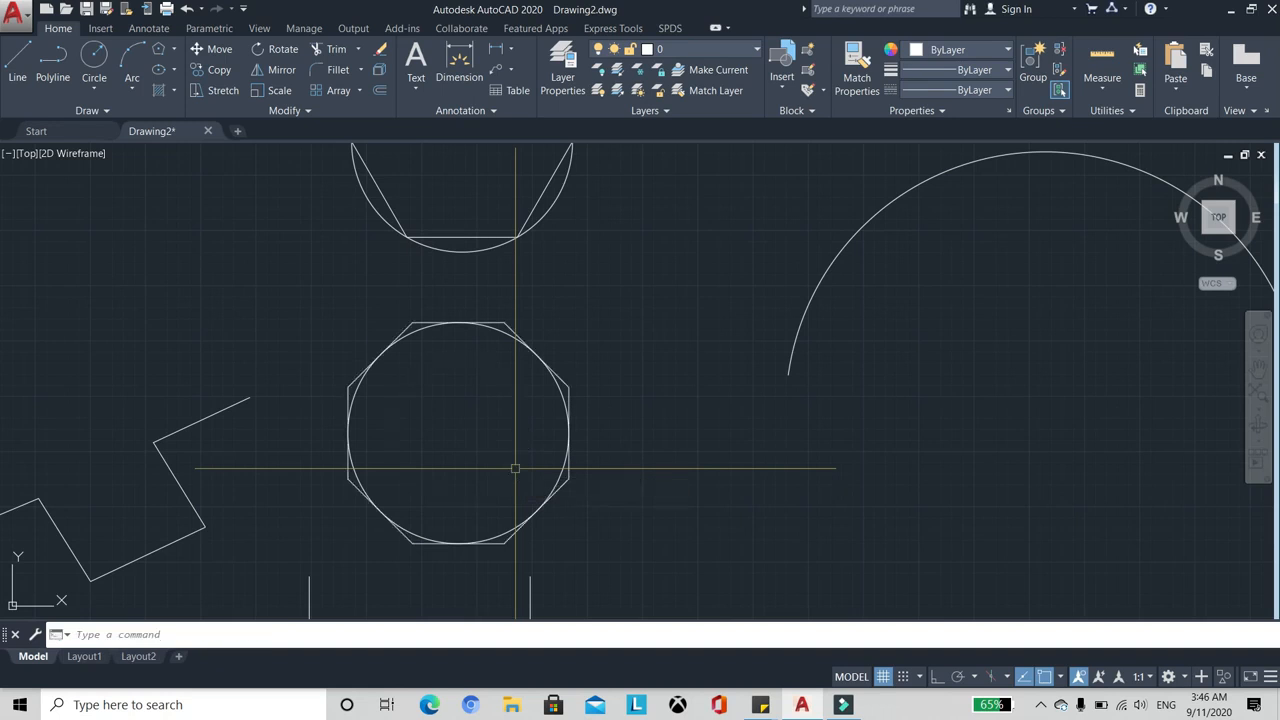
# Examine closely how the octagon's sides meet the lower circle, and compare it with the hexagon inside the upper circle
pyautogui.scroll(-4, 515, 468)
pyautogui.scroll(4, 470, 440)
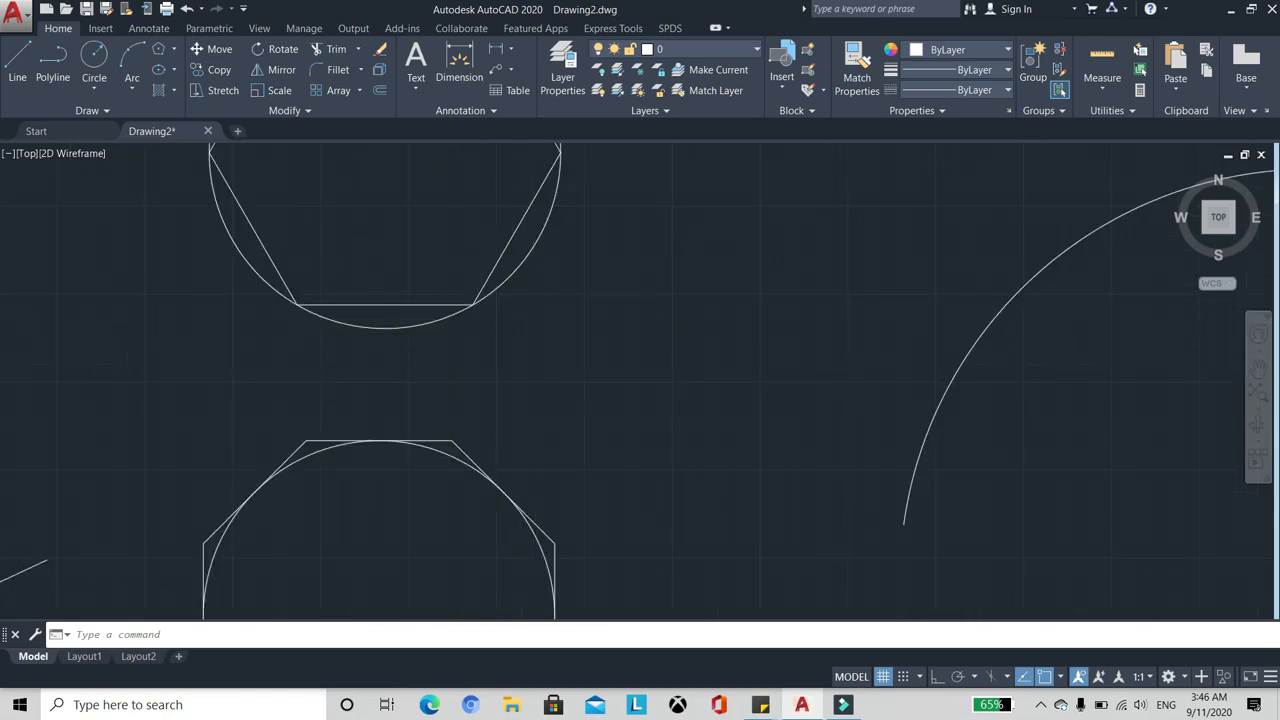
pyautogui.scroll(2, 428, 349)
pyautogui.scroll(-2, 428, 348)
pyautogui.scroll(-2, 428, 348)
pyautogui.scroll(4, 428, 349)
pyautogui.scroll(-4, 429, 359)
pyautogui.scroll(8, 429, 359)
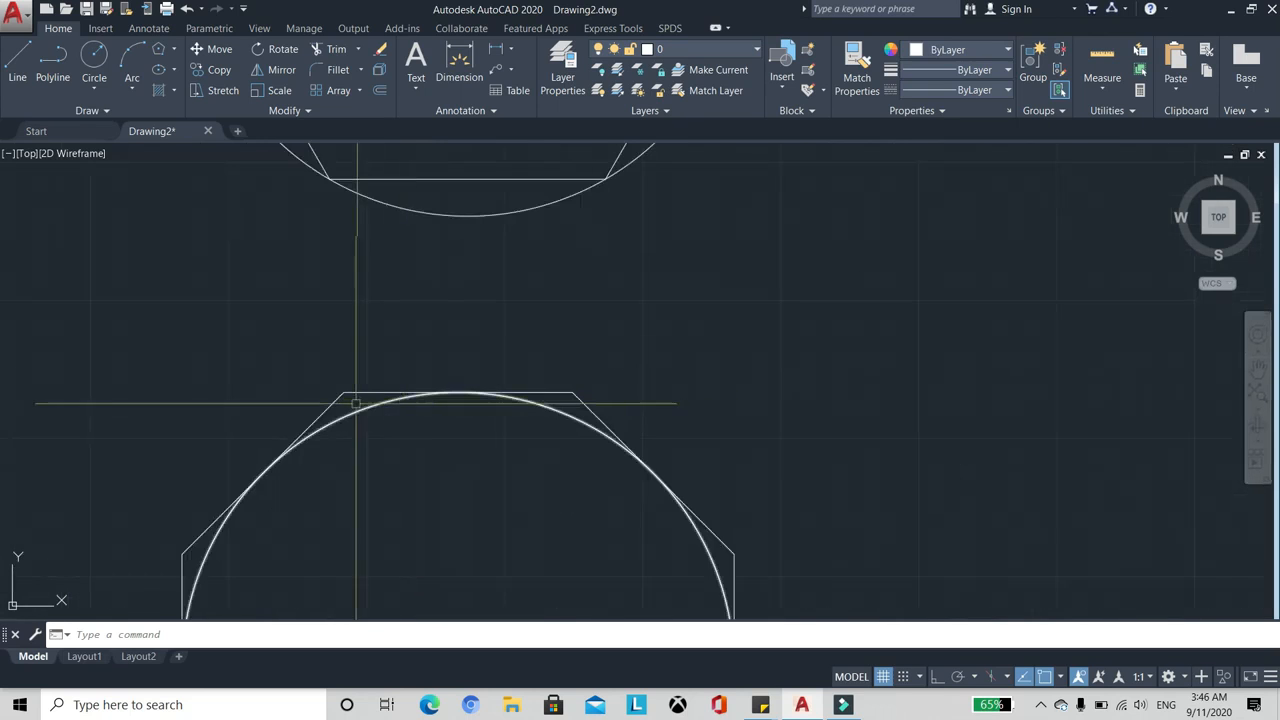
pyautogui.scroll(3, 352, 420)
pyautogui.scroll(-3, 366, 372)
pyautogui.scroll(3, 369, 385)
pyautogui.scroll(-8, 424, 323)
pyautogui.scroll(-5, 430, 322)
pyautogui.scroll(1, 491, 263)
pyautogui.scroll(2, 459, 285)
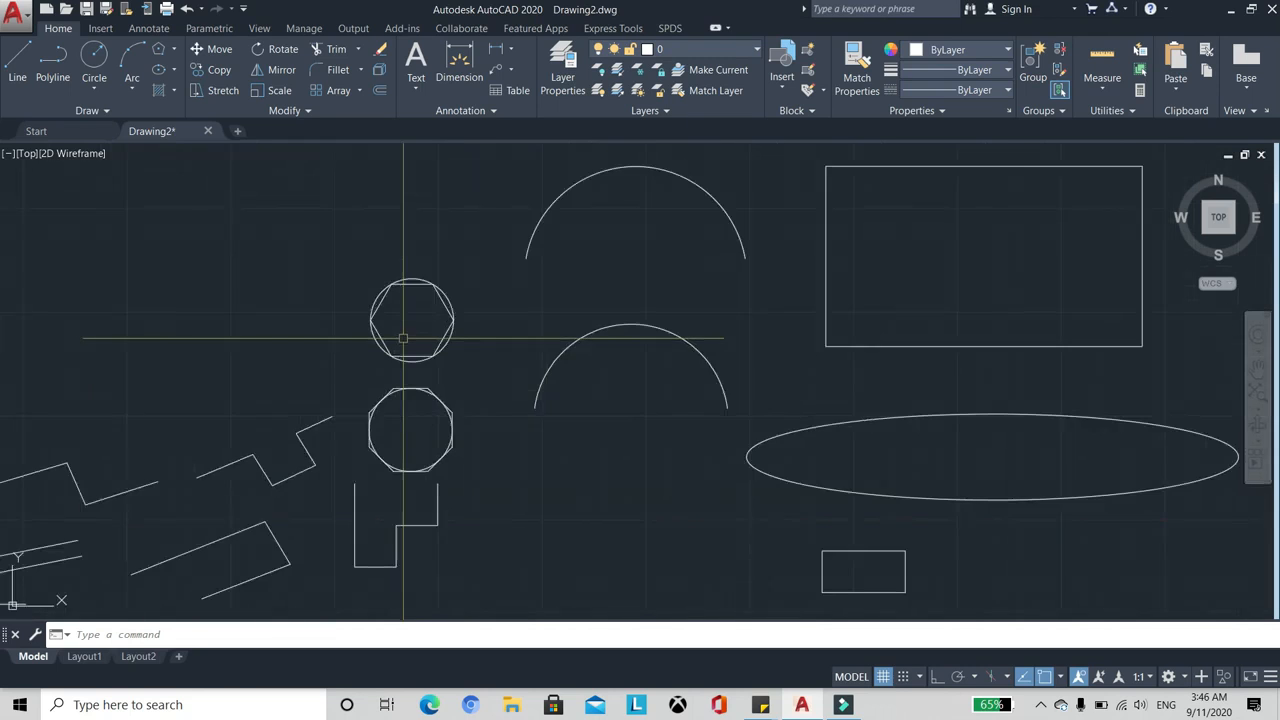
# Draw an Axis, End ellipse between the endpoints of the horizontal line near the origin, with a minor half-axis of about 1.66 units
pyautogui.click(176, 70)
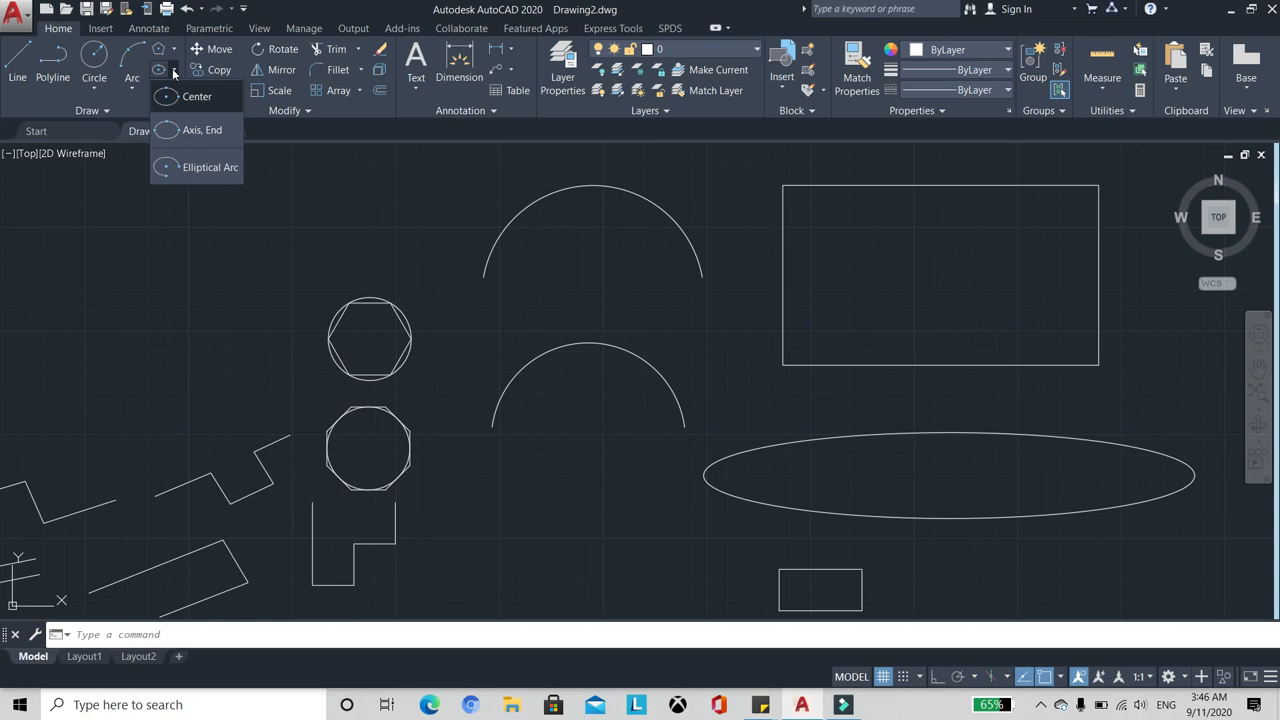
pyautogui.click(196, 132)
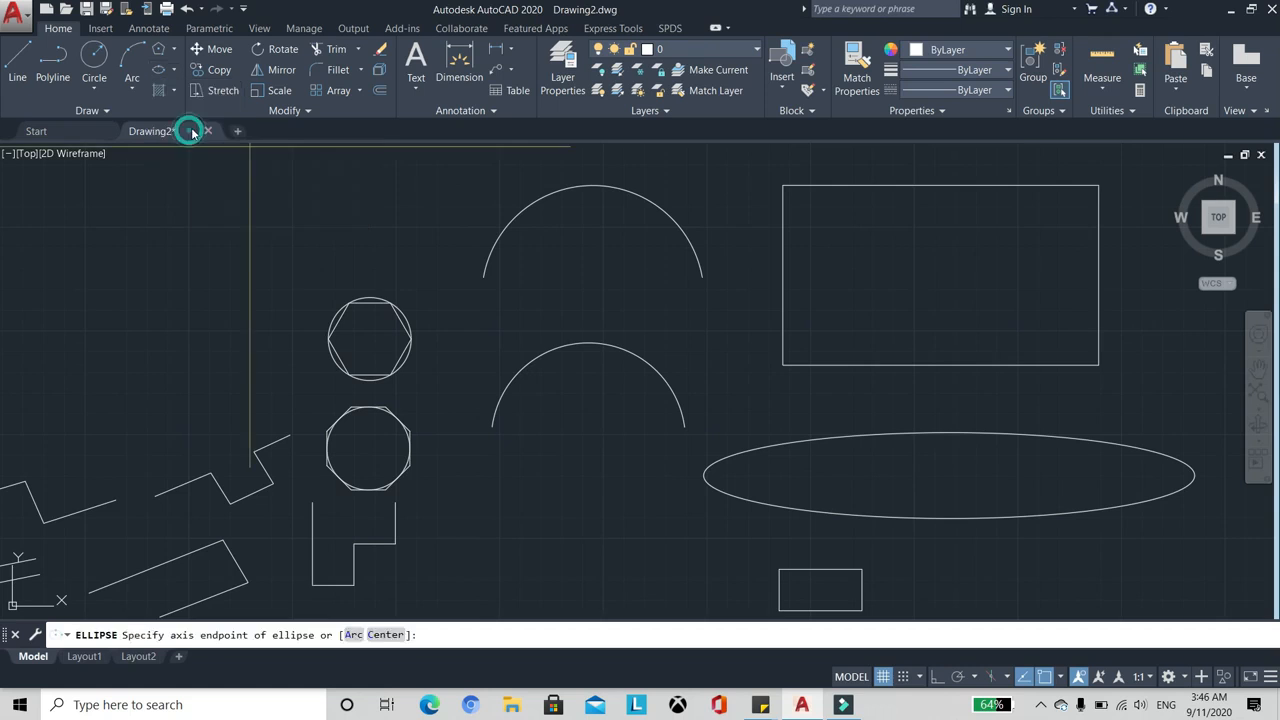
pyautogui.scroll(-4, 500, 402)
pyautogui.scroll(4, 517, 526)
pyautogui.scroll(2, 448, 411)
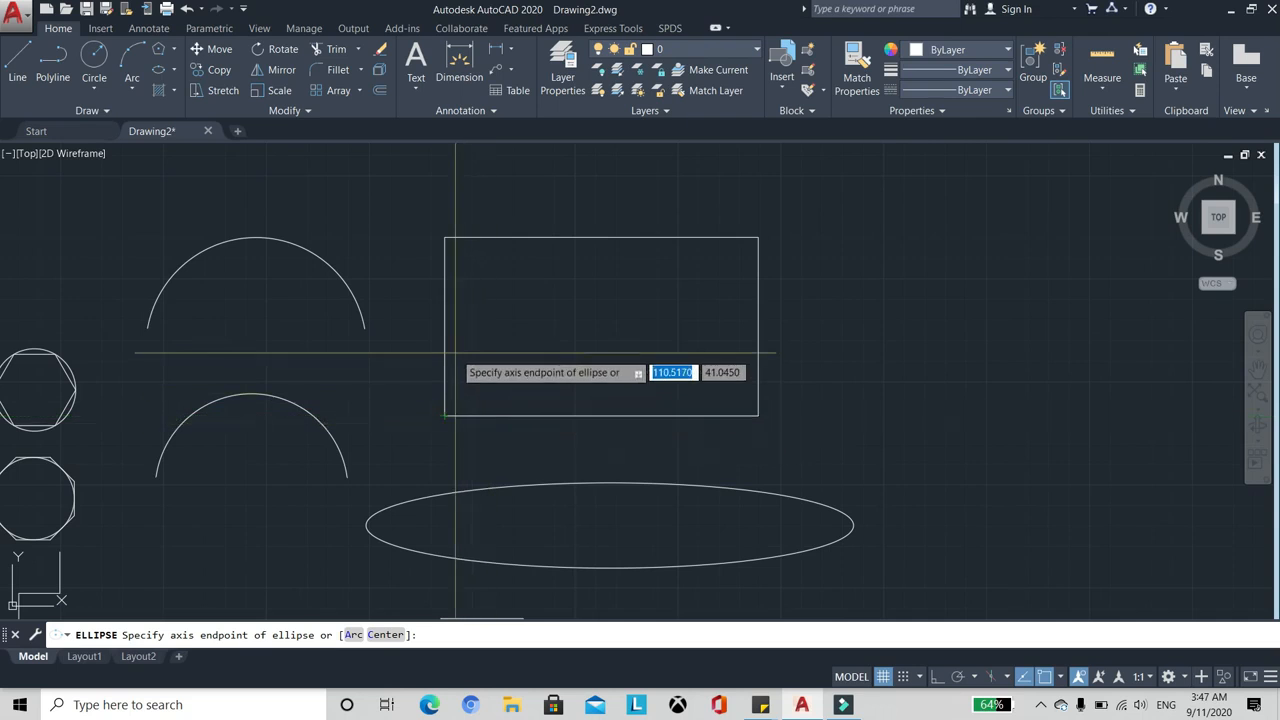
pyautogui.scroll(2, 435, 321)
pyautogui.scroll(-2, 529, 331)
pyautogui.scroll(-5, 514, 374)
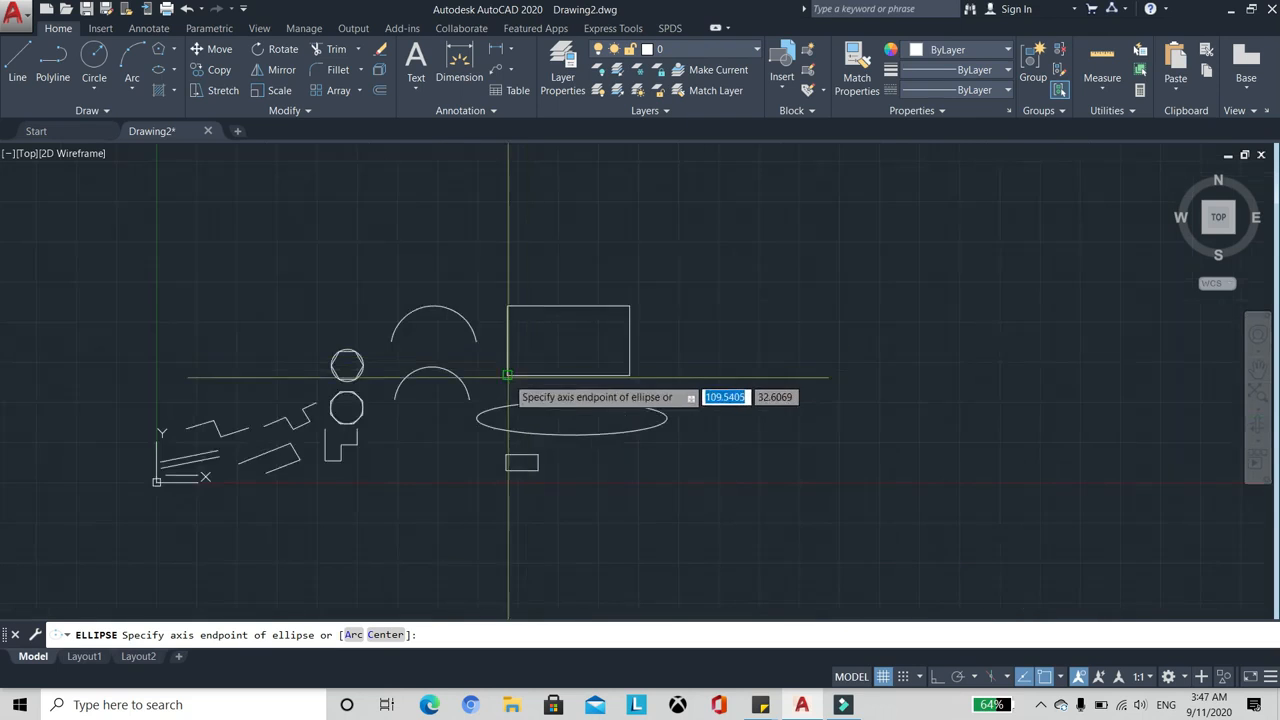
pyautogui.scroll(5, 306, 434)
pyautogui.scroll(8, 265, 437)
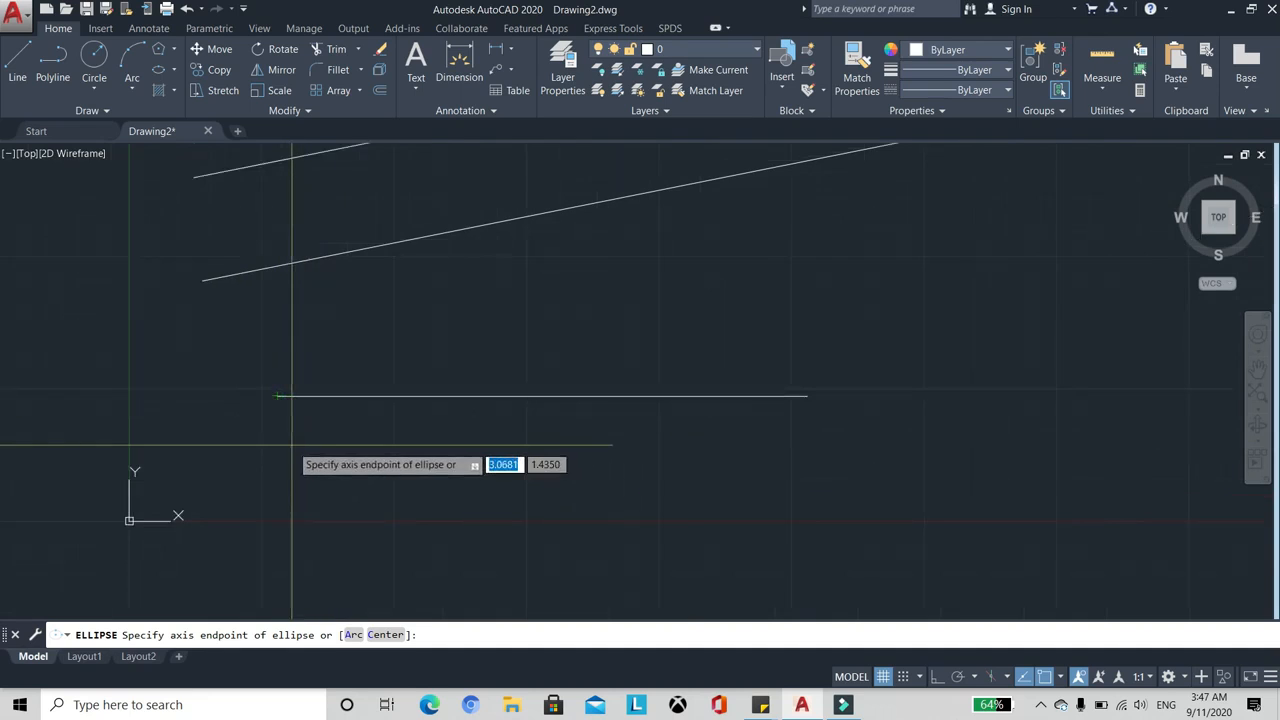
pyautogui.click(277, 396)
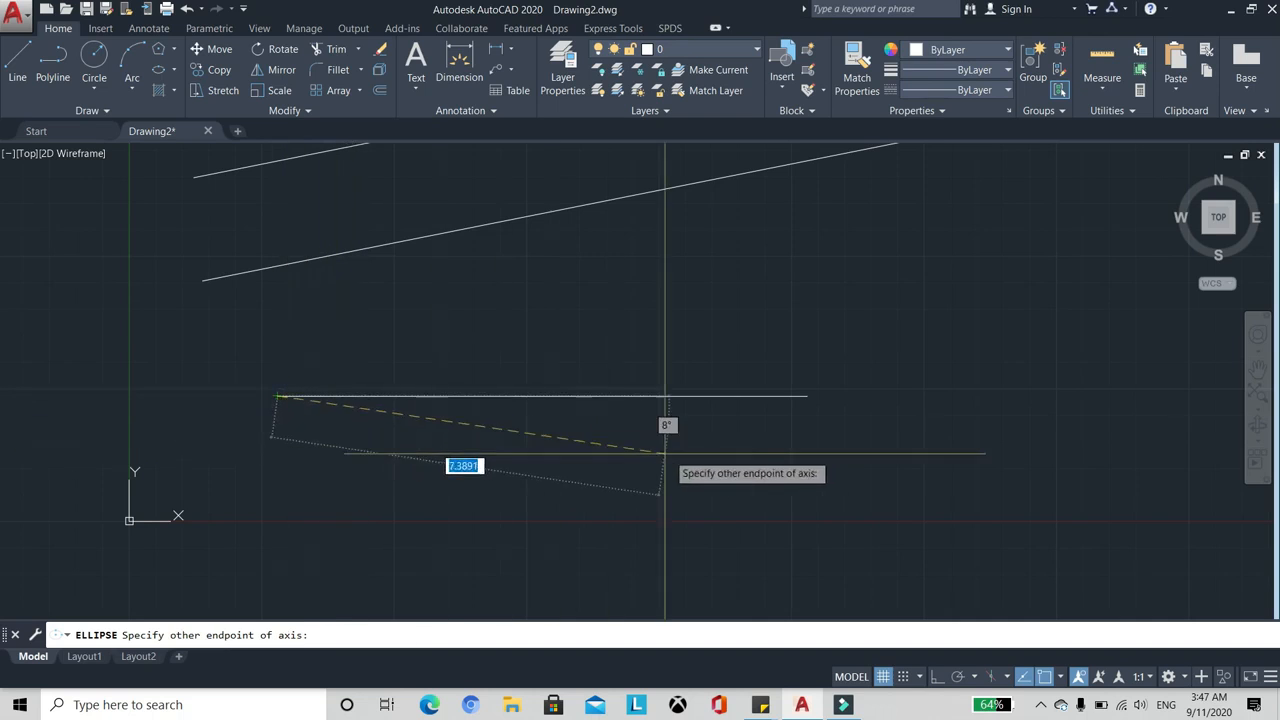
pyautogui.click(808, 395)
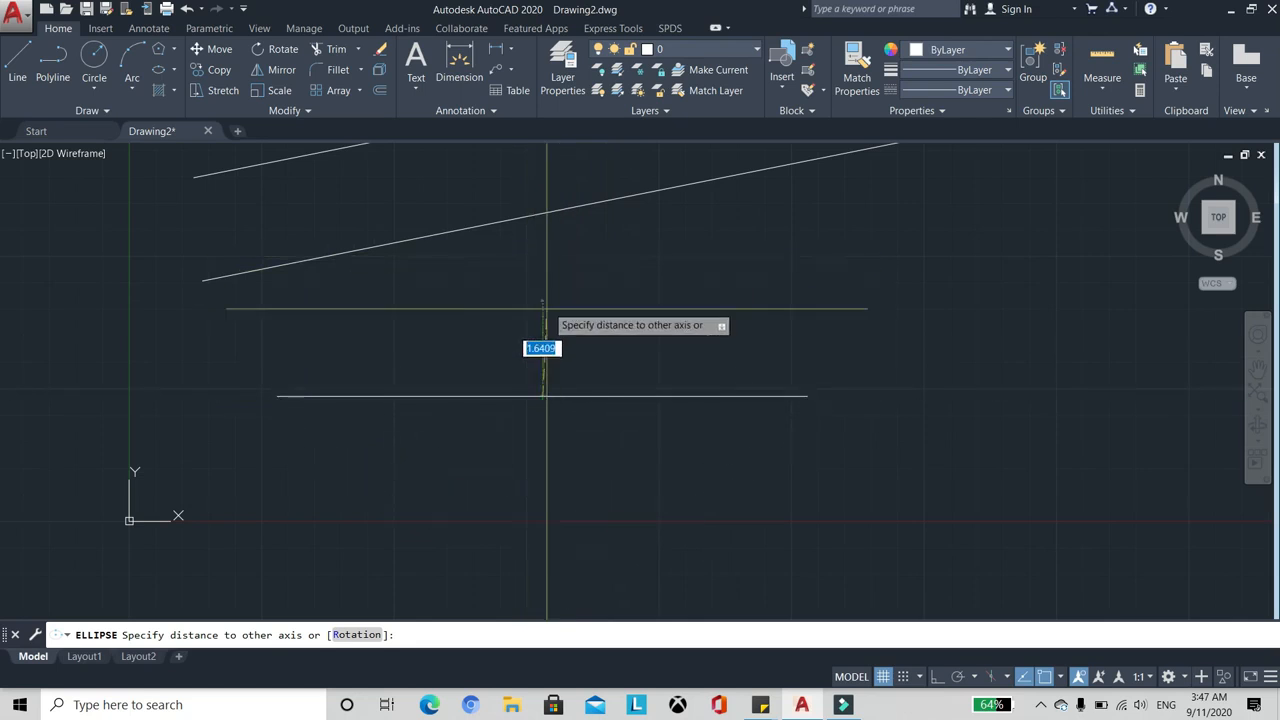
pyautogui.scroll(2, 541, 322)
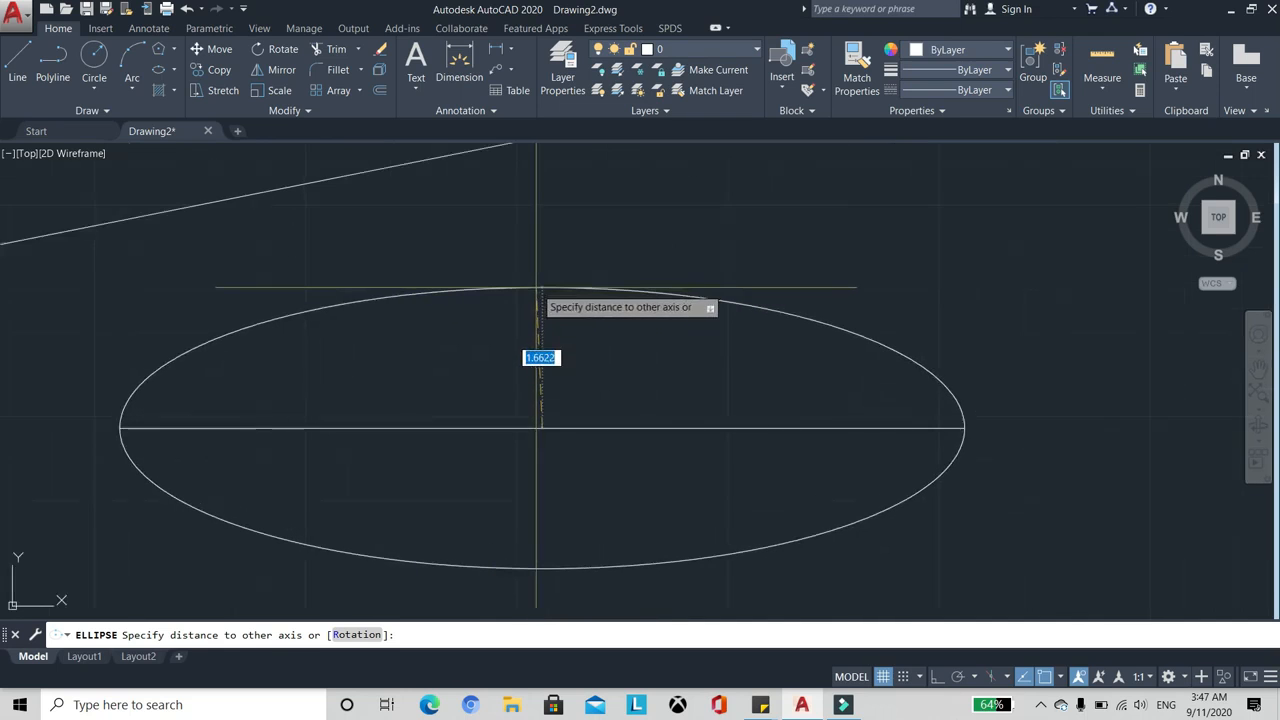
pyautogui.click(537, 288)
# View the whole drawing to review the new ellipse near the origin alongside all the other practice shapes
pyautogui.scroll(-10, 534, 286)
pyautogui.scroll(-2, 663, 255)
pyautogui.scroll(2, 722, 222)
pyautogui.scroll(-4, 500, 412)
pyautogui.scroll(2, 626, 315)
pyautogui.scroll(-2, 626, 315)
pyautogui.scroll(3, 610, 332)
pyautogui.scroll(-2, 580, 360)
pyautogui.scroll(2, 622, 311)
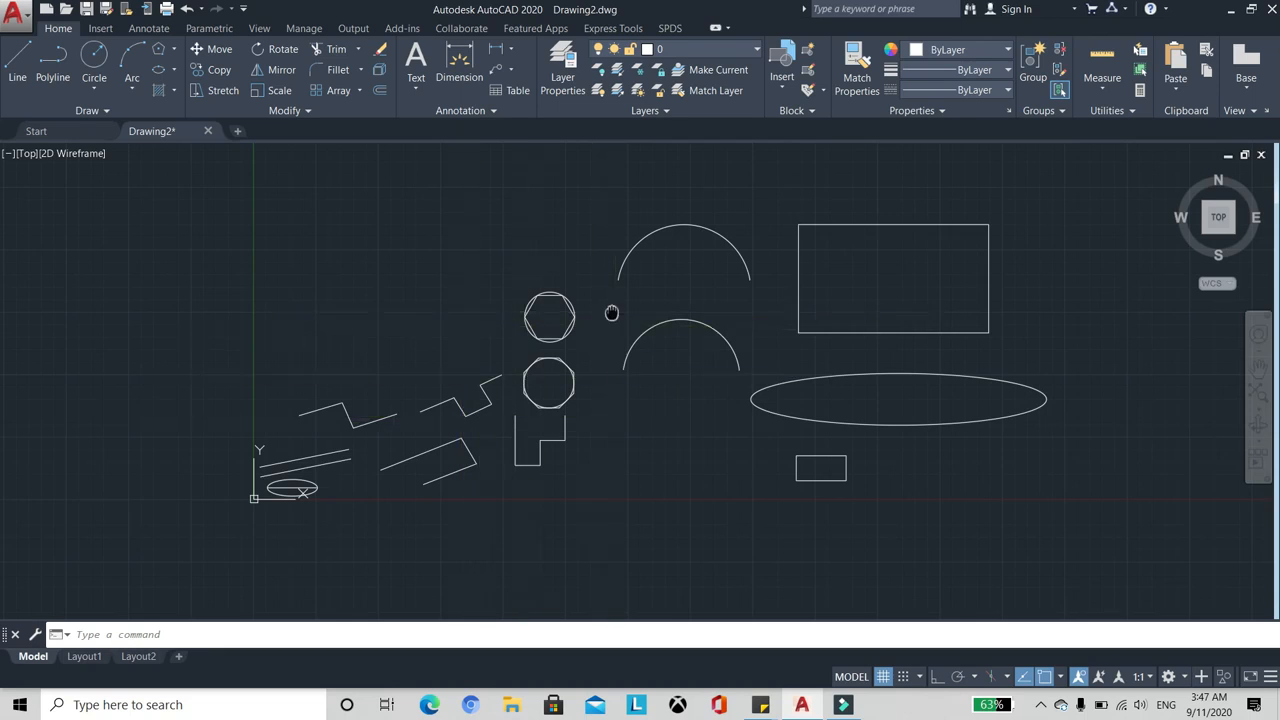
pyautogui.moveTo(609, 313); pyautogui.dragTo(560, 323, button='middle')
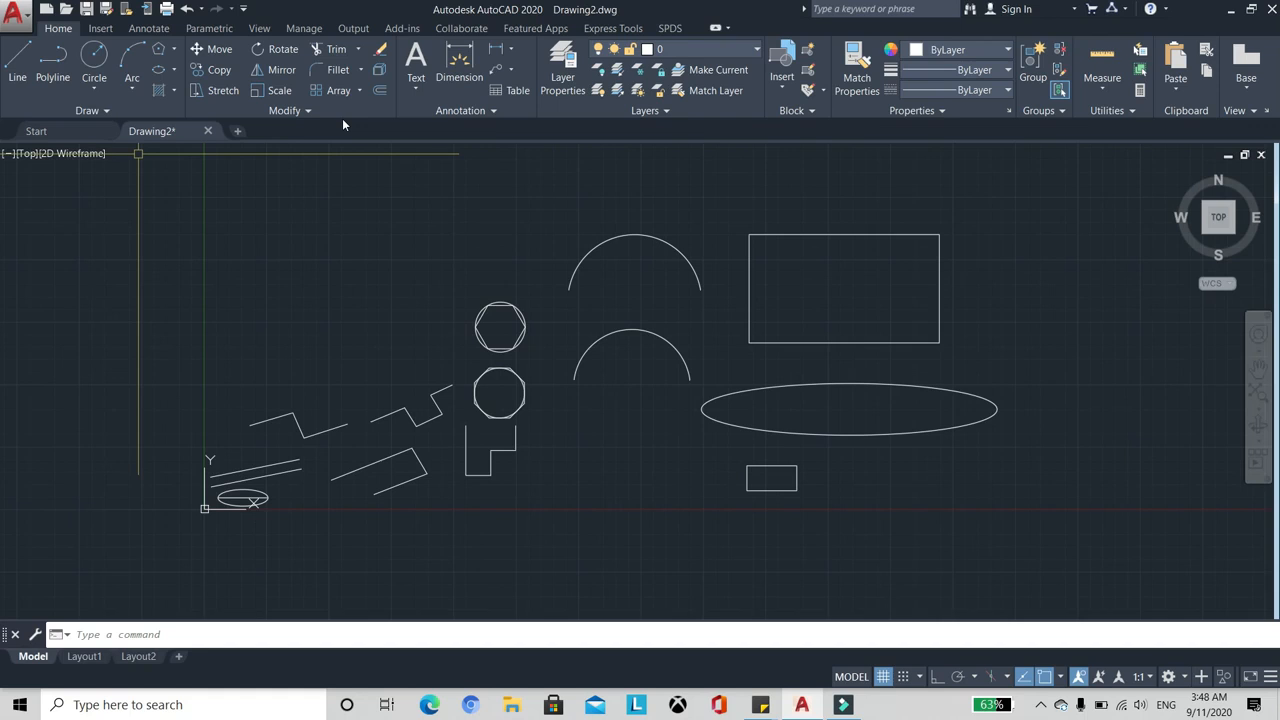
pyautogui.scroll(2, 600, 318)
pyautogui.scroll(-3, 555, 300)
pyautogui.scroll(1, 530, 292)
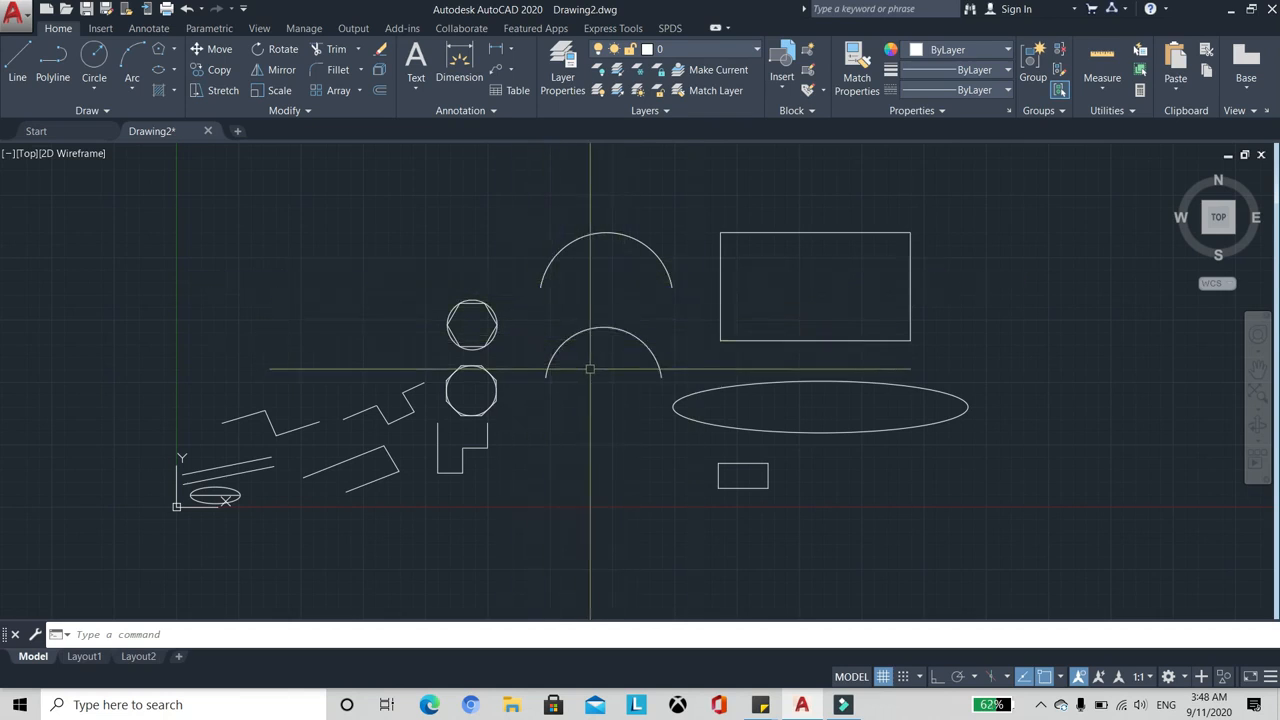
pyautogui.scroll(2, 578, 322)
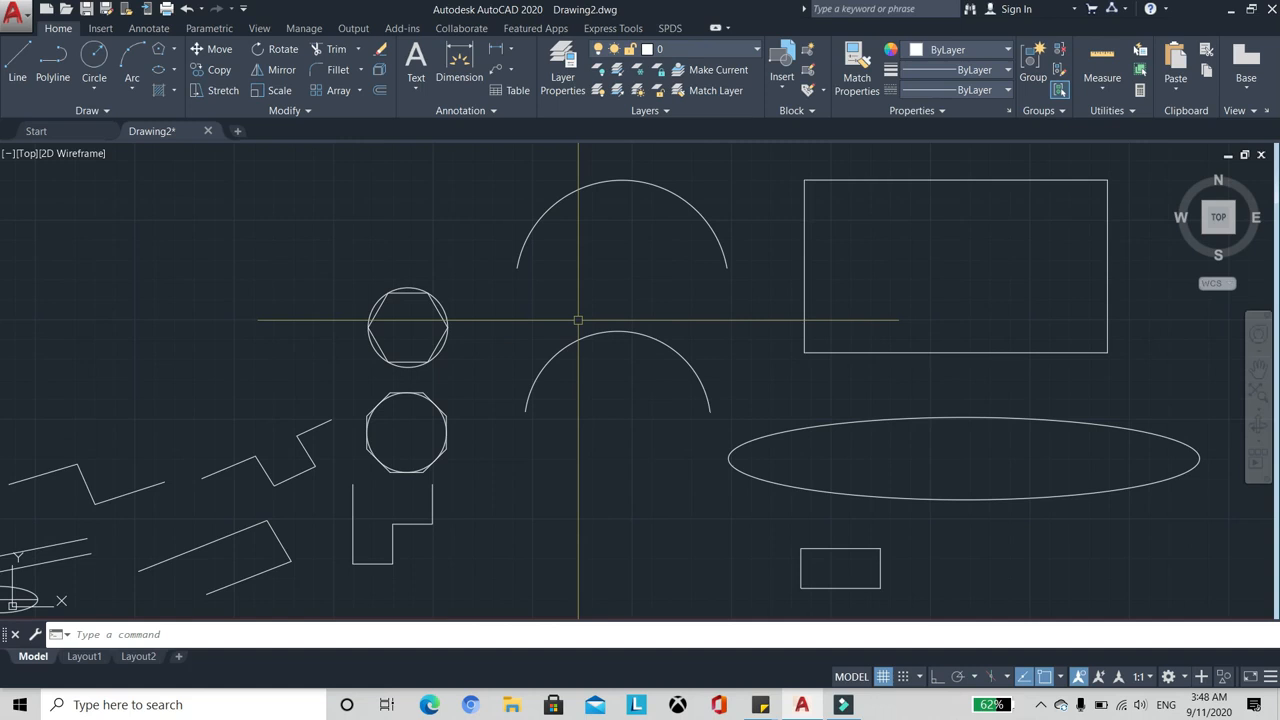
pyautogui.scroll(-2, 545, 334)
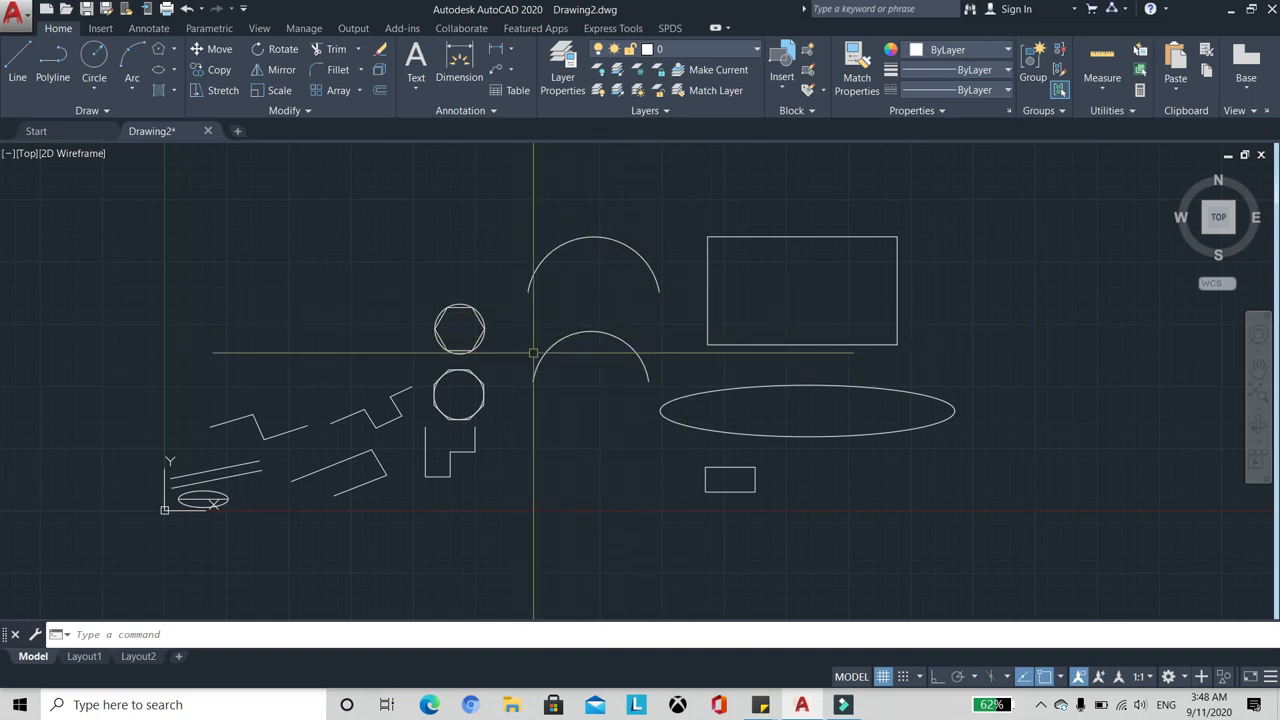
pyautogui.scroll(2, 556, 276)
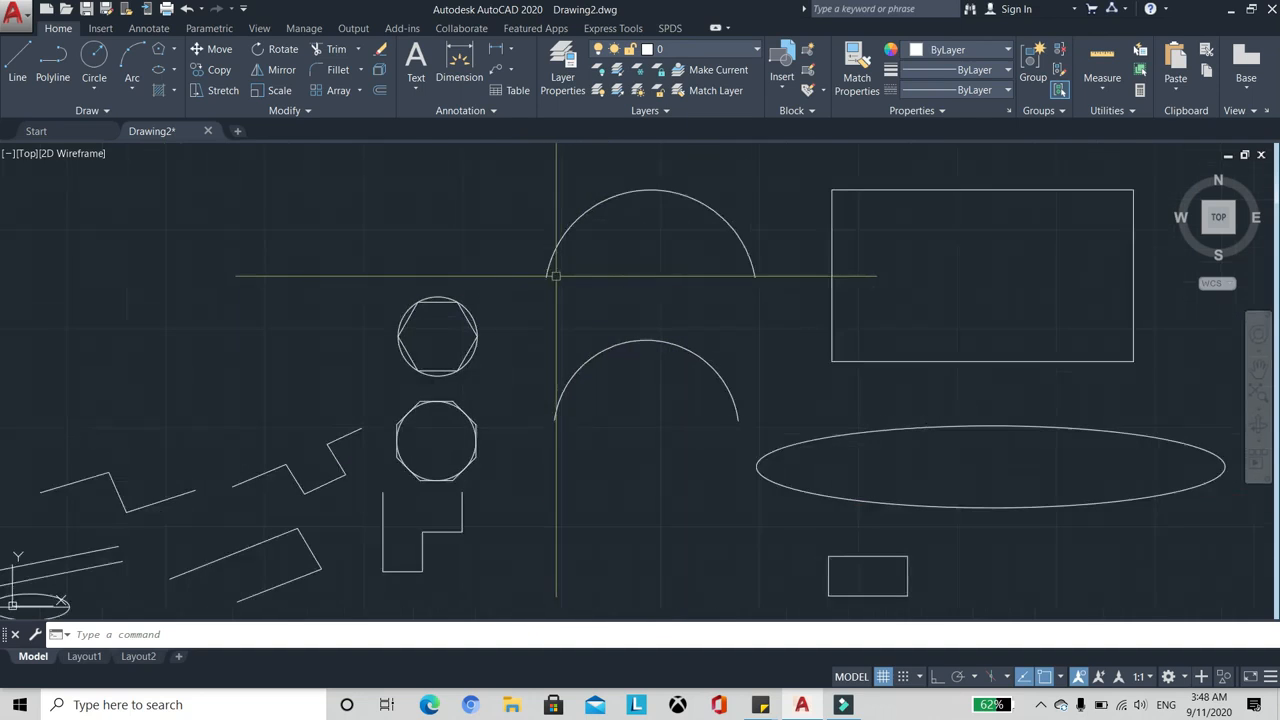
pyautogui.scroll(-2, 553, 285)
pyautogui.scroll(2, 560, 300)
pyautogui.scroll(-2, 583, 290)
pyautogui.scroll(2, 583, 295)
pyautogui.scroll(-2, 590, 292)
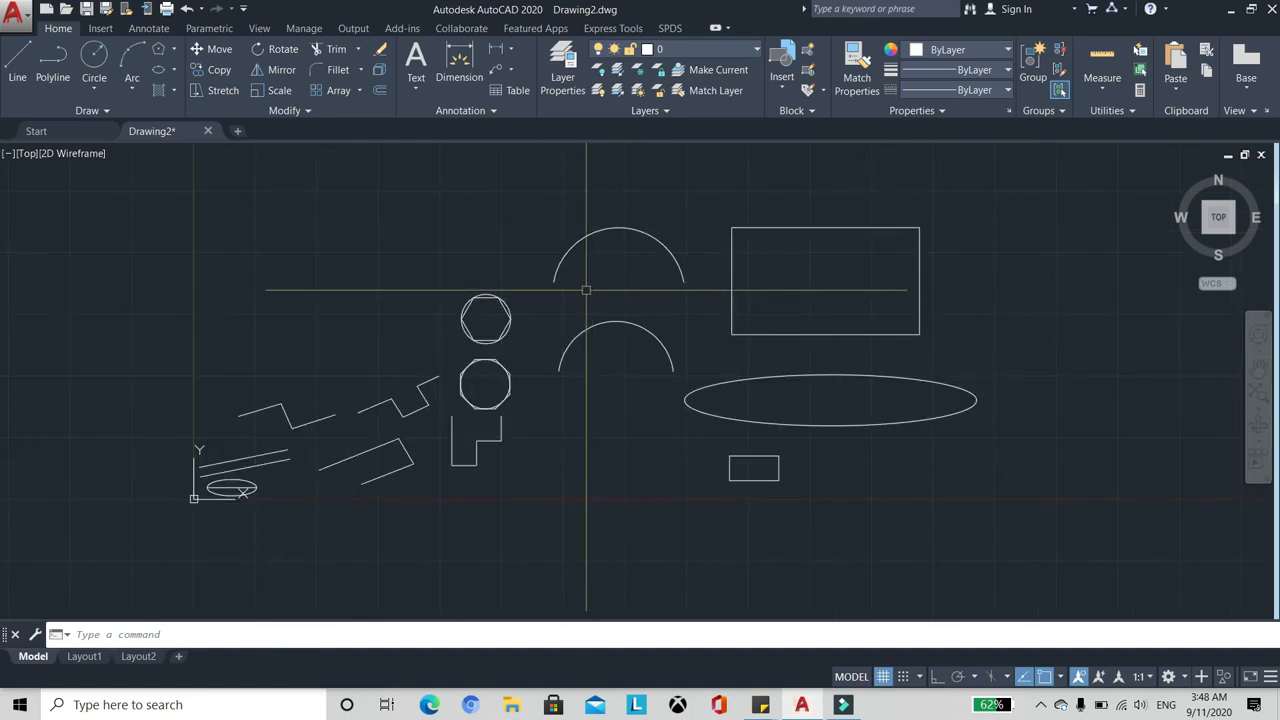